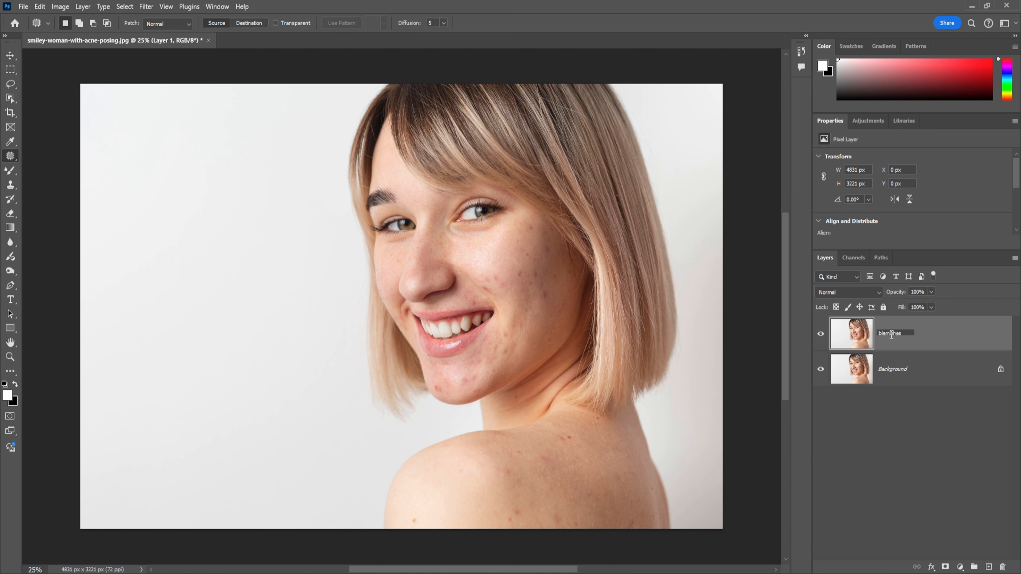
Finish naming the upper layer blemishes and patch out the spot on the near cheek beside the outer eye corner
key("Return")
key("ctrl+plus")
key("ctrl+plus")
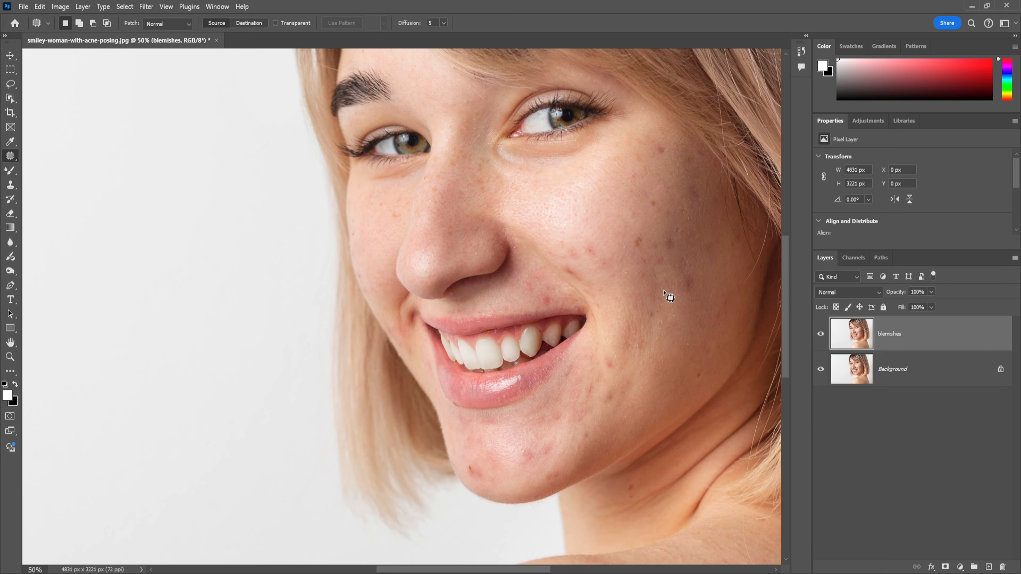
left_click_drag(612, 267, 465, 339)
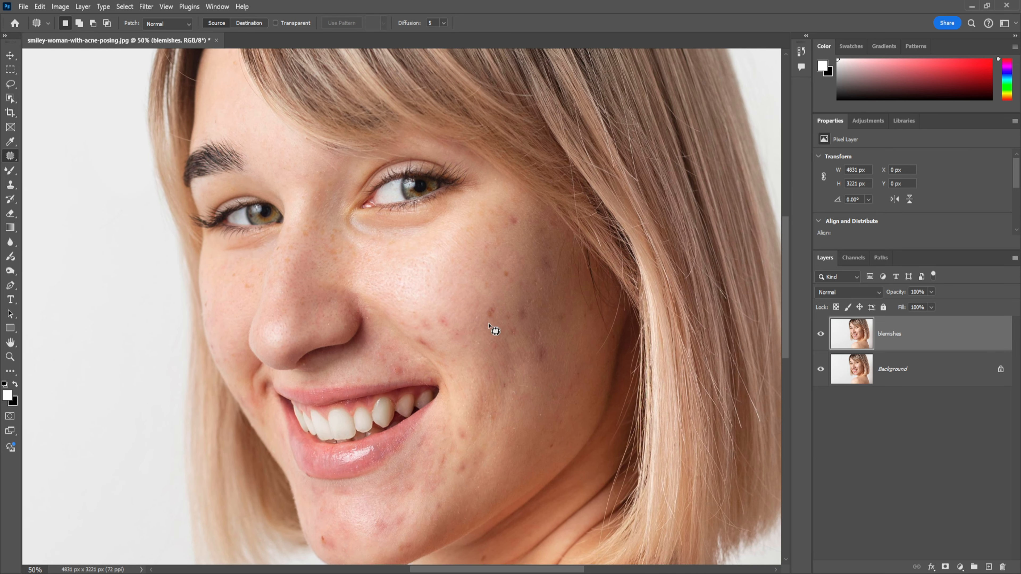
key("ctrl+plus")
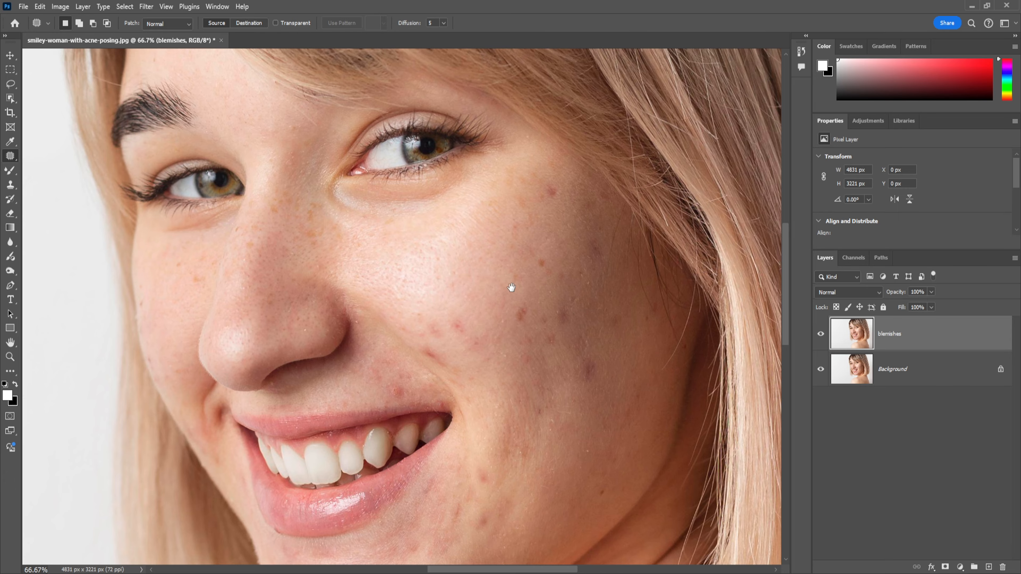
left_click_drag(512, 287, 430, 329)
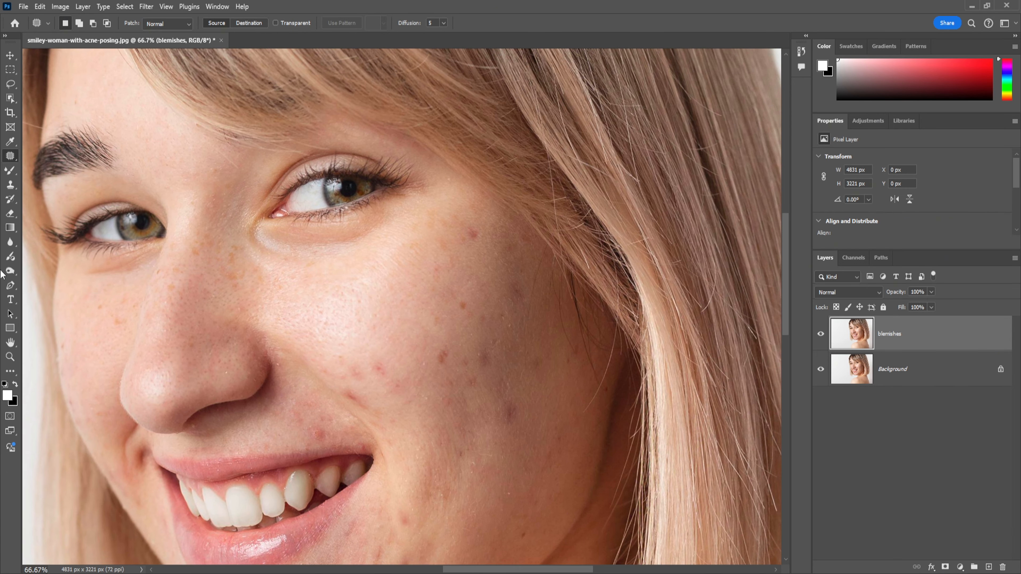
mouse_move(465, 235)
left_mouse_down()
mouse_move(486, 242)
mouse_move(464, 235)
left_mouse_up()
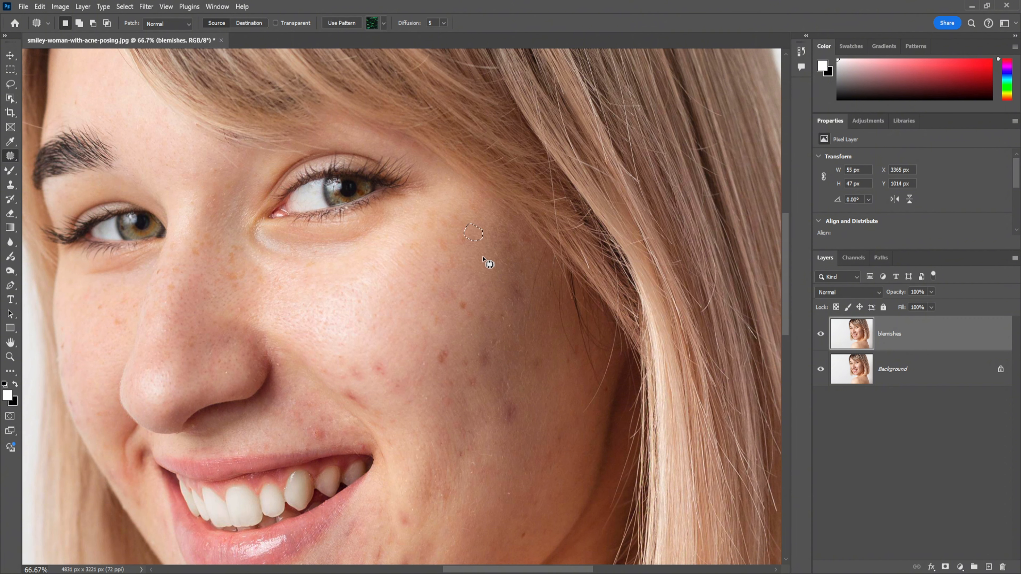
left_click(488, 264)
Patch out the dark spots in the middle of the near cheek with clean neighbouring skin
mouse_move(458, 312)
left_mouse_down()
mouse_move(471, 307)
mouse_move(460, 303)
mouse_move(456, 319)
mouse_move(440, 310)
mouse_move(439, 365)
mouse_move(450, 362)
mouse_move(433, 329)
left_mouse_up()
left_click(468, 351)
left_click(483, 368)
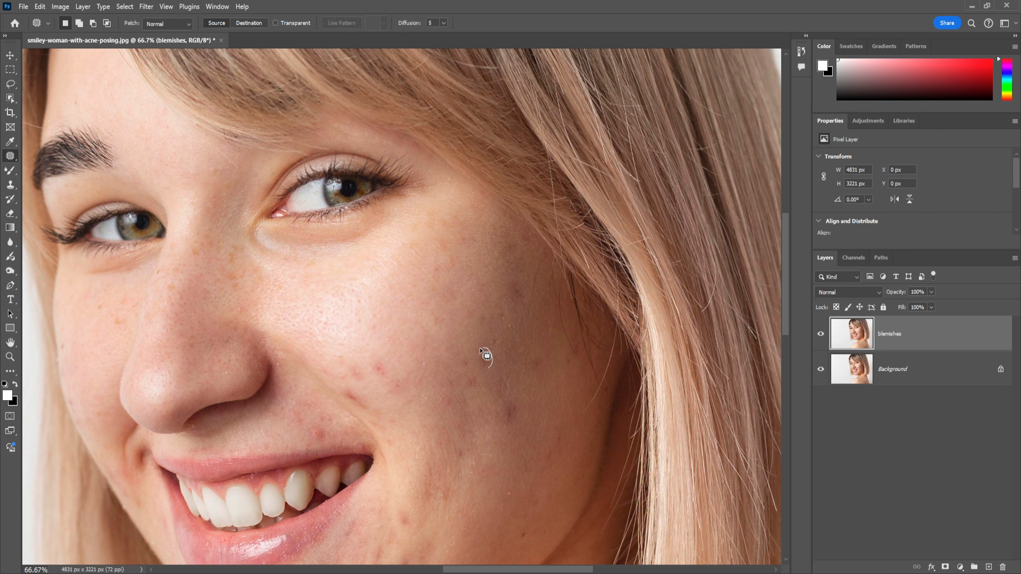
mouse_move(486, 356)
left_mouse_down()
mouse_move(493, 375)
mouse_move(476, 340)
left_mouse_up()
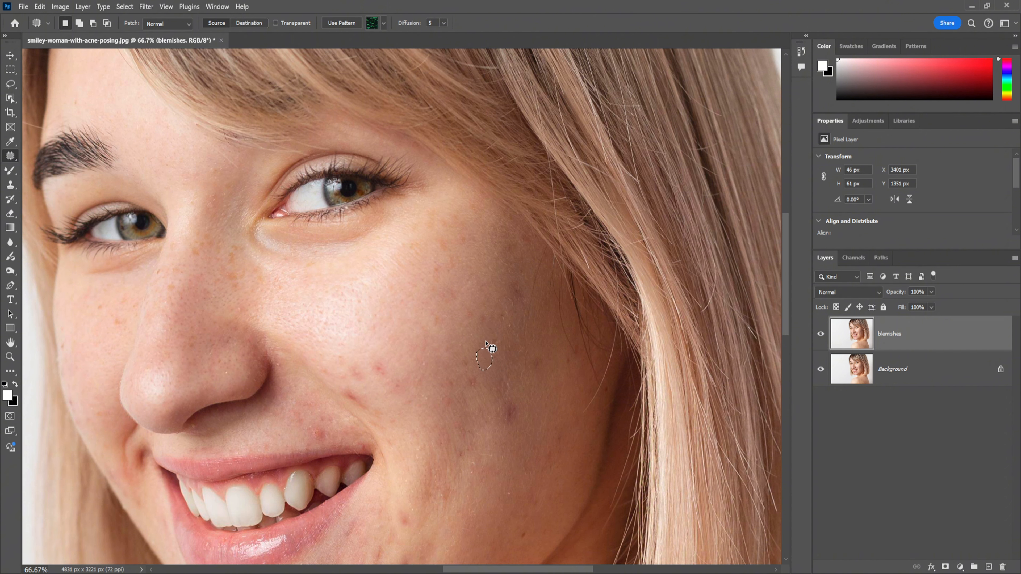
key("ctrl+d")
Patch out the three dark marks along the outer part of the near cheek towards the hair
mouse_move(508, 426)
left_mouse_down()
mouse_move(517, 406)
mouse_move(504, 411)
mouse_move(514, 428)
mouse_move(511, 413)
mouse_move(535, 409)
left_mouse_up()
key("ctrl+d")
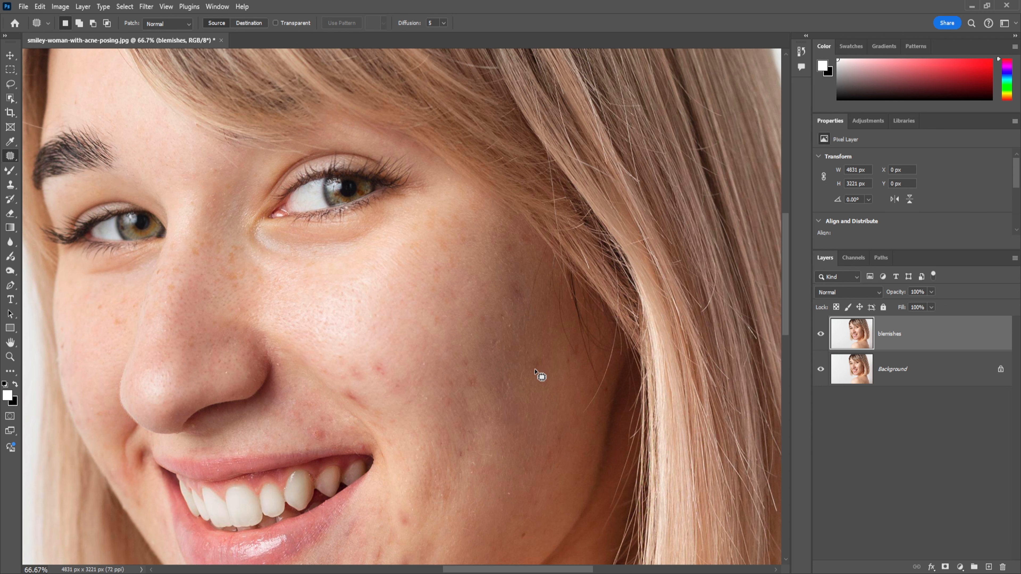
left_click_drag(534, 370, 538, 333)
key("ctrl+d")
left_click_drag(524, 298, 504, 279)
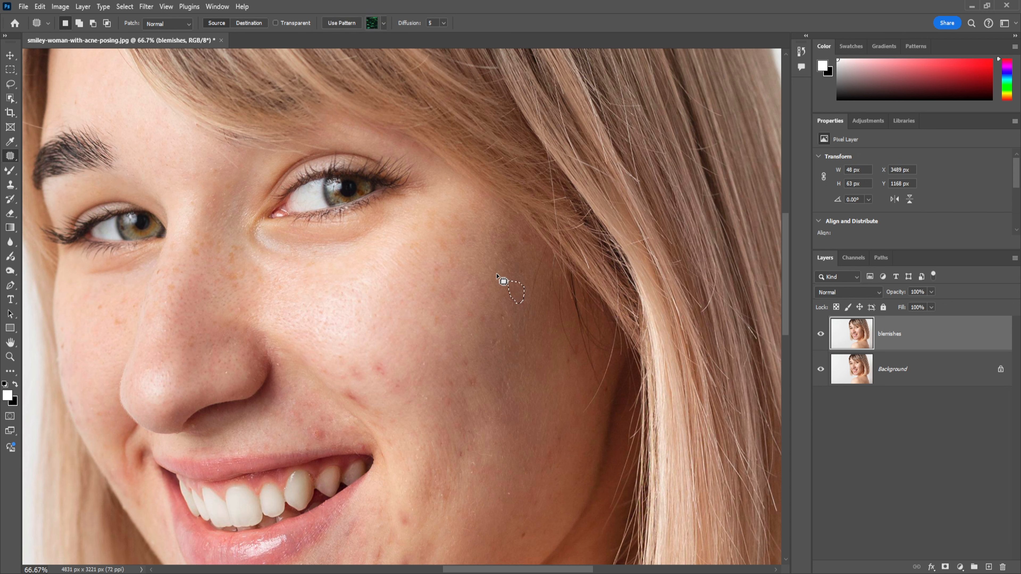
key("ctrl+d")
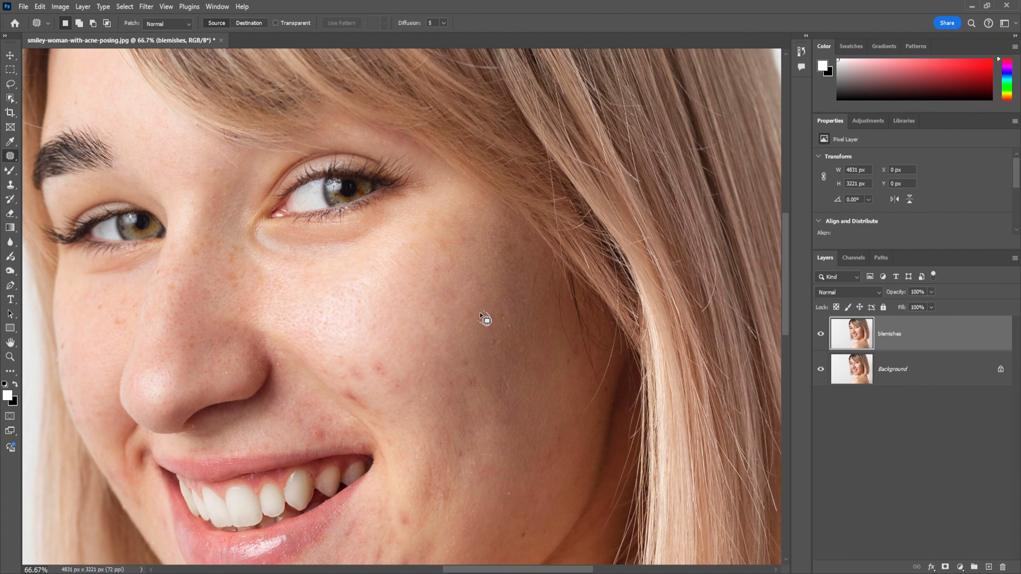
Patch the small marks left around the centre of the near cheek with clean skin
mouse_move(485, 319)
left_mouse_down()
mouse_move(504, 395)
mouse_move(469, 383)
mouse_move(487, 411)
left_mouse_up()
key("ctrl+d")
key("ctrl+d")
mouse_move(465, 370)
left_mouse_down()
mouse_move(466, 356)
mouse_move(463, 376)
mouse_move(466, 358)
mouse_move(481, 374)
left_mouse_up()
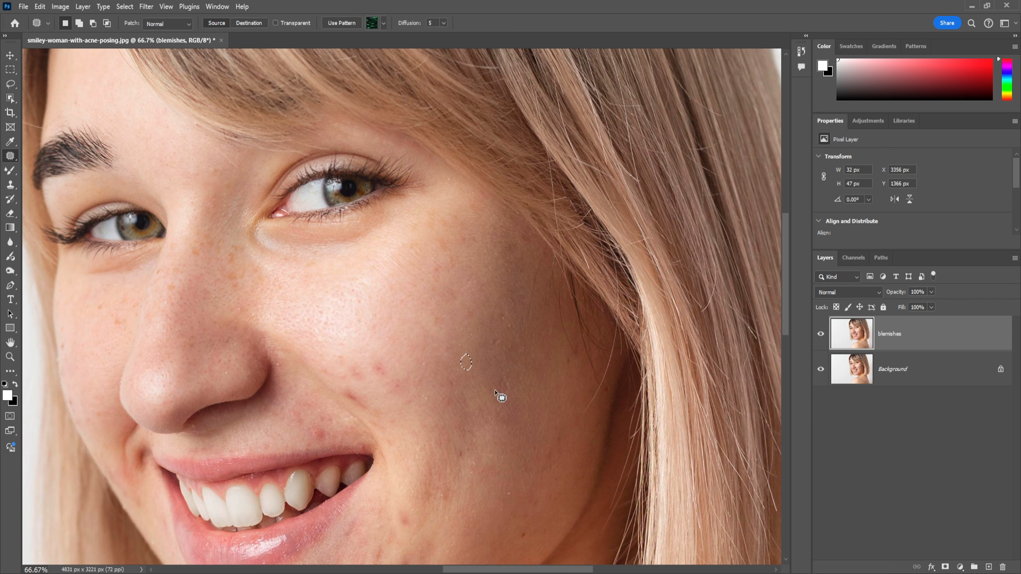
scroll(522, 422, "down", 2)
scroll(521, 421, "down", 2)
key("ctrl+d")
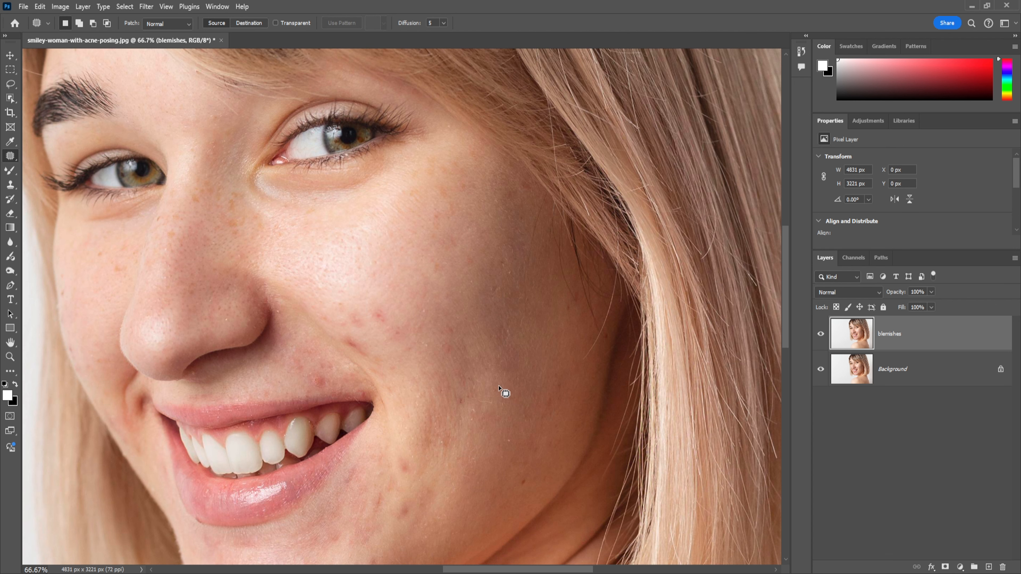
Patch the marks on the outer lower cheek towards the jawline
scroll(497, 401, "down", 1)
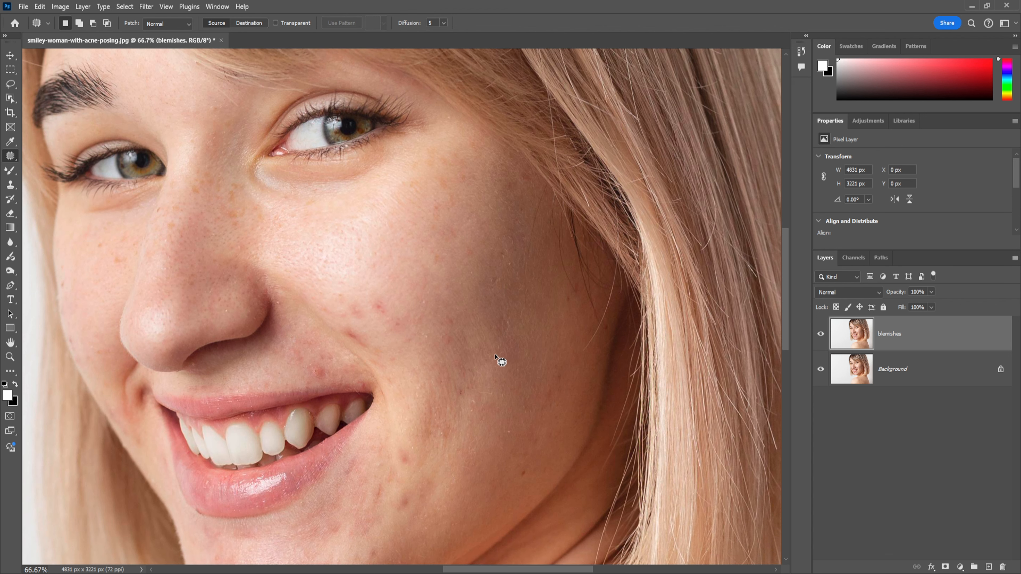
mouse_move(503, 315)
left_mouse_down()
mouse_move(509, 370)
mouse_move(523, 355)
mouse_move(504, 314)
mouse_move(515, 355)
mouse_move(505, 390)
left_mouse_up()
key("ctrl+d")
mouse_move(564, 385)
left_mouse_down()
mouse_move(554, 361)
mouse_move(547, 374)
mouse_move(576, 410)
left_mouse_up()
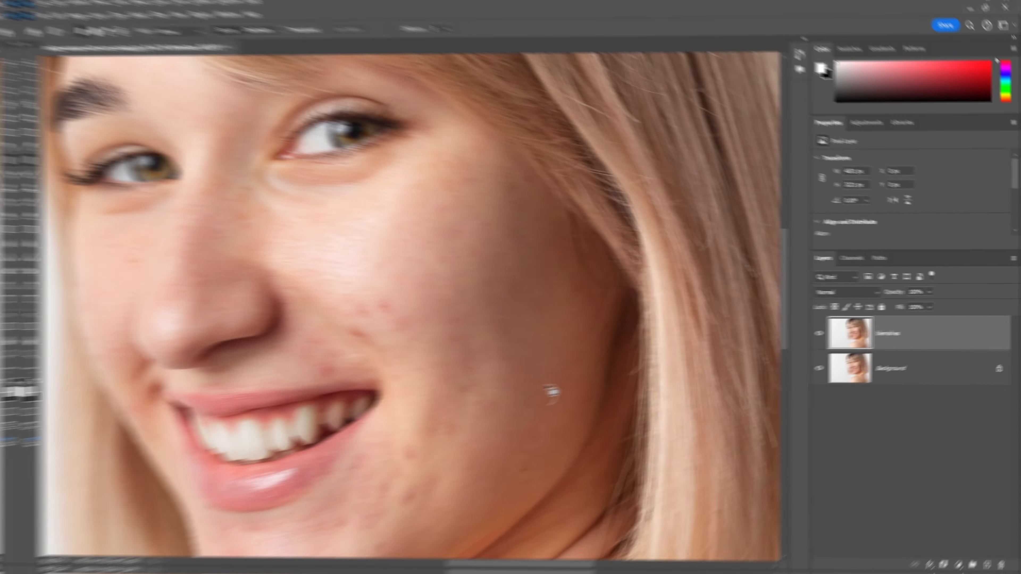
key("ctrl+d")
Patch out the cluster of red spots on the inner cheek along the smile line
mouse_move(377, 311)
left_mouse_down()
mouse_move(389, 318)
mouse_move(377, 311)
left_mouse_up()
mouse_move(382, 309)
left_mouse_down()
mouse_move(396, 319)
mouse_move(355, 315)
left_mouse_up()
left_click_drag(356, 312, 375, 361)
key("ctrl+d")
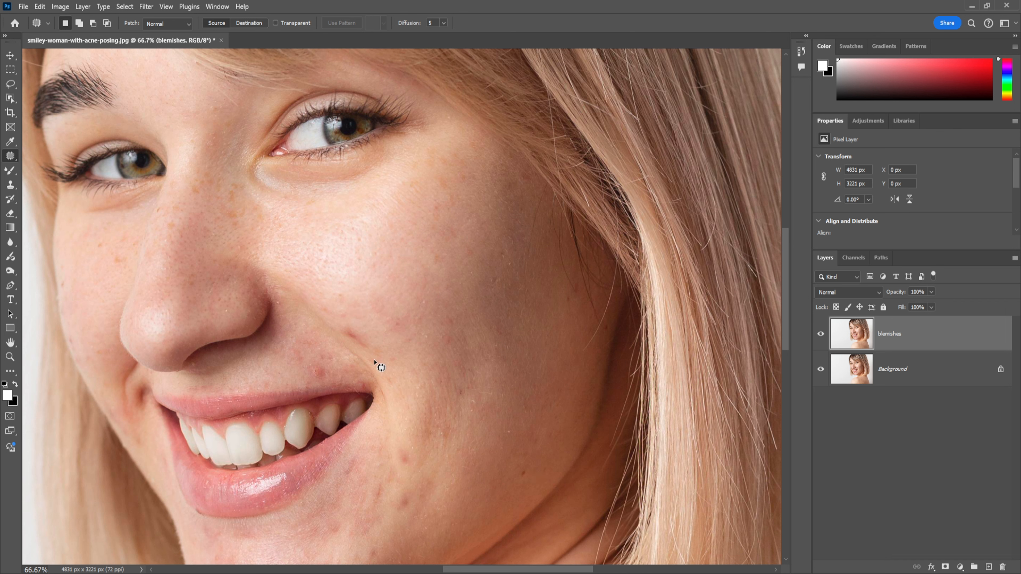
left_click_drag(389, 317, 411, 340)
mouse_move(360, 331)
left_mouse_down()
mouse_move(340, 331)
mouse_move(360, 331)
left_mouse_up()
left_click_drag(358, 338, 384, 333)
key("ctrl+d")
Patch out the red spot above the upper lip and the spots on the skin beside the mouth corner
mouse_move(328, 366)
left_mouse_down()
mouse_move(321, 377)
mouse_move(328, 367)
left_mouse_up()
key("ctrl+d")
mouse_move(323, 372)
left_mouse_down()
mouse_move(408, 356)
mouse_move(410, 332)
mouse_move(423, 349)
mouse_move(431, 328)
left_mouse_up()
scroll(436, 500, "down", 4)
key("ctrl+d")
left_click_drag(427, 336, 409, 340)
key("ctrl+d")
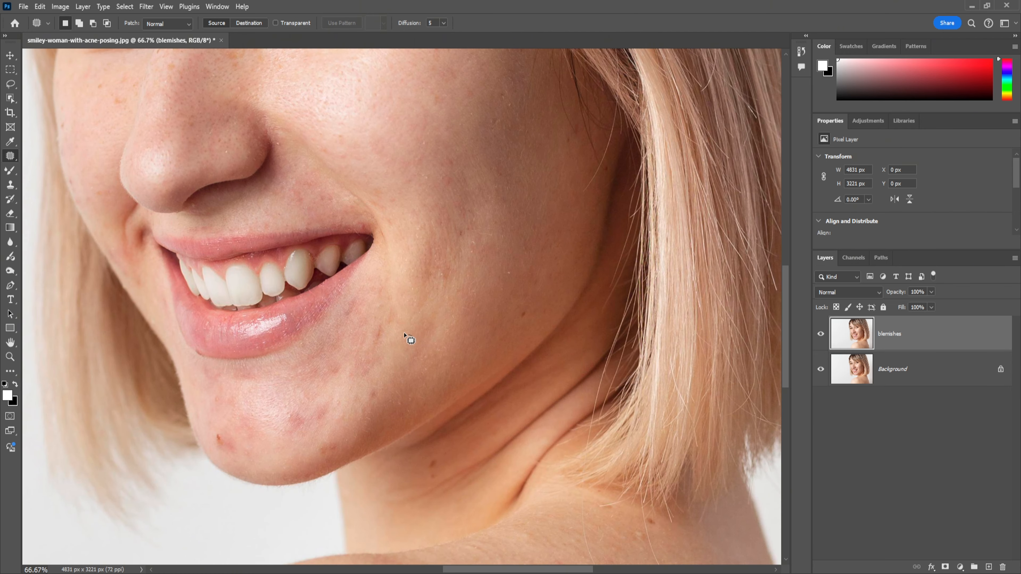
Patch the discoloured mark on the lower cheek with the smooth skin below it
left_click_drag(446, 261, 454, 271)
left_click_drag(453, 278, 451, 307)
key("ctrl+d")
Patch out the dark spot at the side of the chin and the red blemishes across the chin
left_click_drag(229, 441, 226, 434)
mouse_move(224, 442)
left_mouse_down()
mouse_move(267, 448)
mouse_move(304, 426)
left_mouse_up()
key("ctrl+d")
left_click_drag(296, 429, 294, 445)
key("ctrl+d")
left_click_drag(315, 421, 254, 394)
key("ctrl+d")
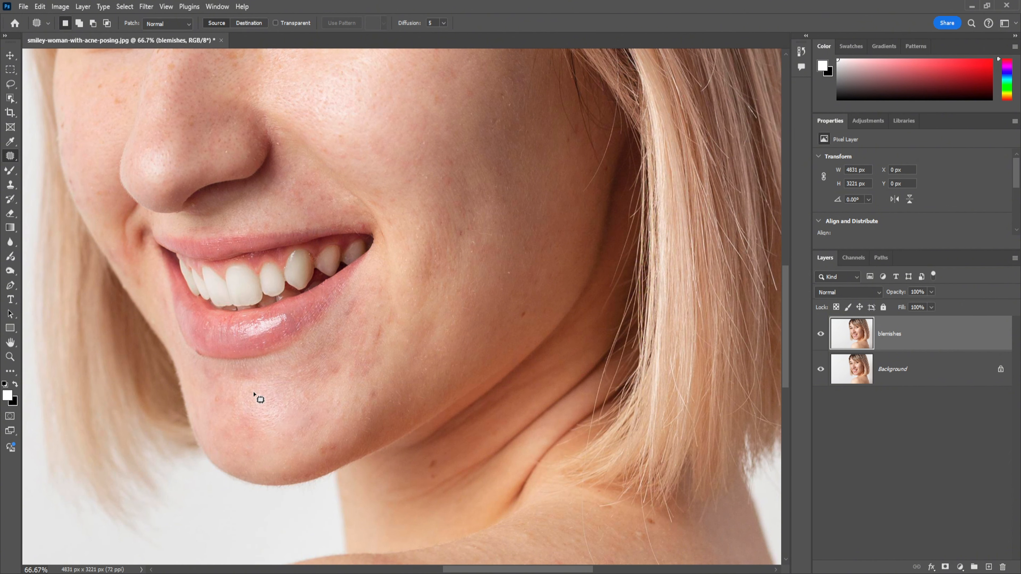
Patch the blotchy skin beside the lower lip and the uneven area above the upper lip
left_click_drag(383, 328, 371, 404)
key("ctrl+d")
scroll(353, 353, "up", 2)
mouse_move(321, 259)
left_mouse_down()
mouse_move(306, 265)
mouse_move(320, 261)
left_mouse_up()
left_click_drag(308, 260, 480, 457)
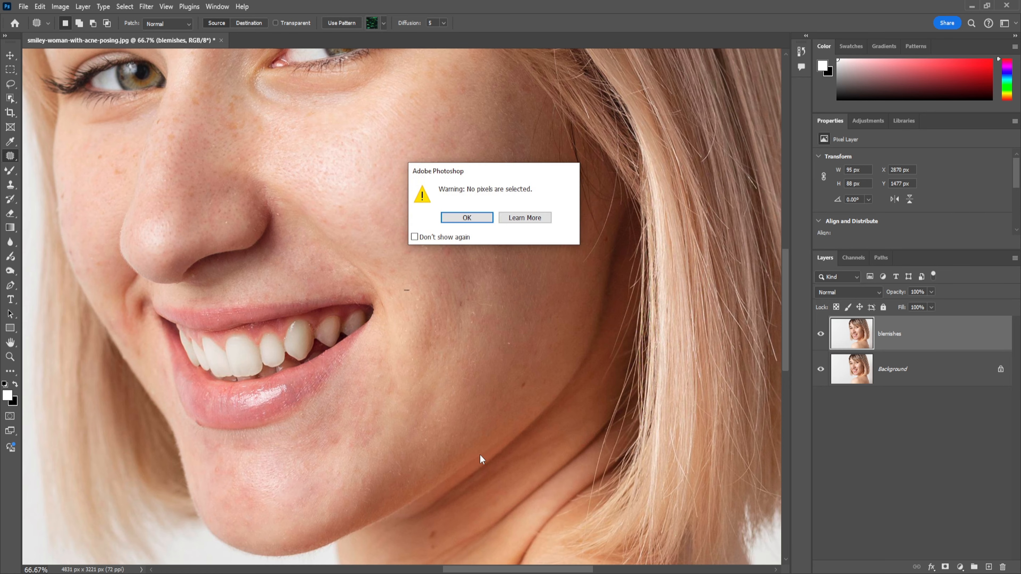
key("Return")
key("ctrl+d")
Patch the reddish marks on the far side of the chin below the lower lip
scroll(442, 362, "down", 3)
left_click_drag(208, 329, 212, 330)
key("ctrl+d")
left_click_drag(246, 364, 222, 349)
left_click_drag(225, 347, 209, 362)
key("ctrl+d")
Patch the blotchy area below the mouth corner and compare with the original by hiding and reshowing the blemishes layer
left_click_drag(334, 328, 337, 327)
key("ctrl+d")
mouse_move(337, 333)
left_mouse_down()
mouse_move(363, 342)
mouse_move(378, 311)
left_mouse_up()
left_click_drag(368, 322, 359, 365)
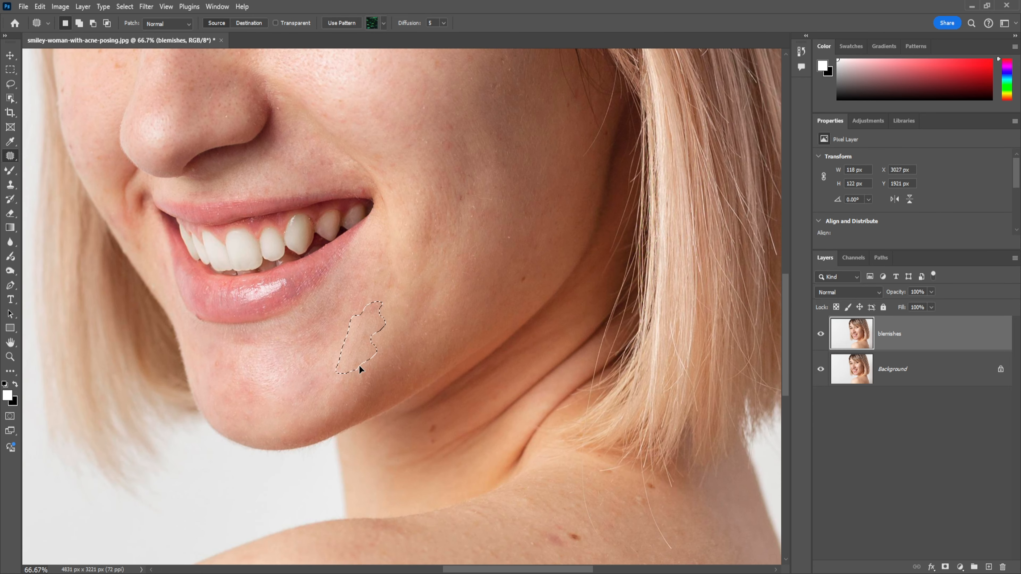
key("ctrl+d")
left_click(821, 334)
left_click(821, 335)
Patch the remaining marks on the chin and at the edge of the lower lip
left_click_drag(254, 397, 256, 398)
left_click_drag(256, 393, 271, 394)
key("ctrl+d")
left_click_drag(215, 360, 227, 372)
key("ctrl+d")
scroll(480, 349, "up", 3)
left_click_drag(202, 449, 202, 451)
left_click_drag(199, 450, 205, 446)
key("ctrl+d")
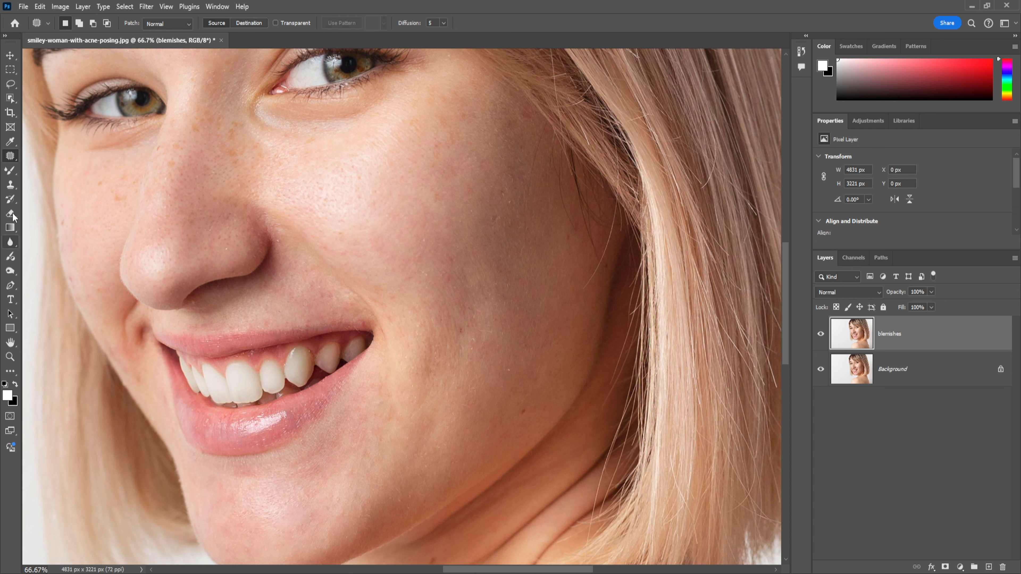
Switch to the Spot Healing Brush and reduce its brush size for the small mark at the lower lip's edge
right_click(10, 158)
left_click(64, 156)
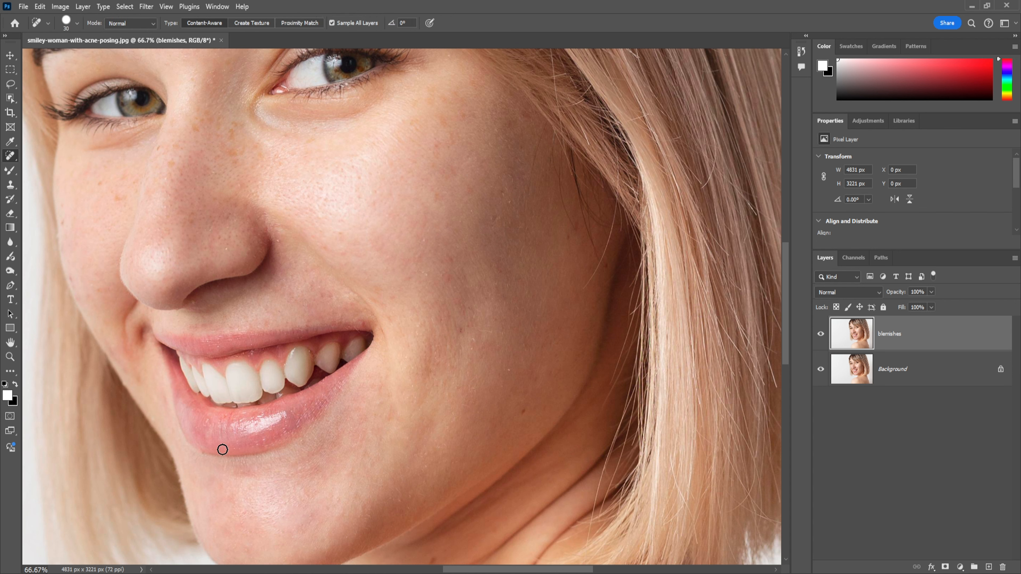
scroll(222, 450, "up", 5)
mouse_move(221, 447)
left_mouse_down()
mouse_move(307, 292)
mouse_move(552, 22)
mouse_move(639, 57)
left_mouse_up()
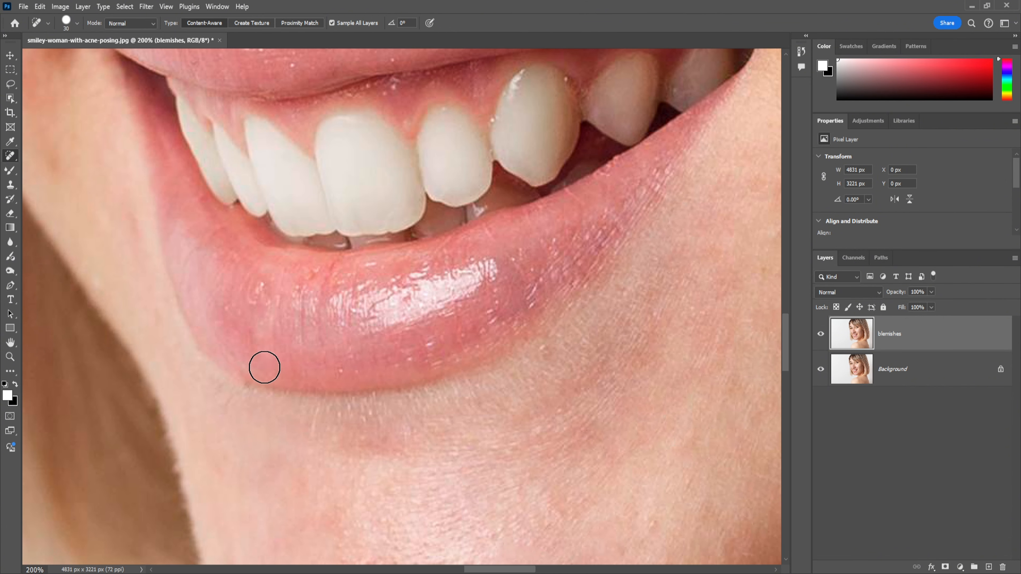
key("bracketleft")
key("bracketleft")
Compare the retouched face with the original by hiding and reshowing the blemishes layer
key("ctrl+minus")
key("ctrl+minus")
key("ctrl+minus")
key("ctrl+minus")
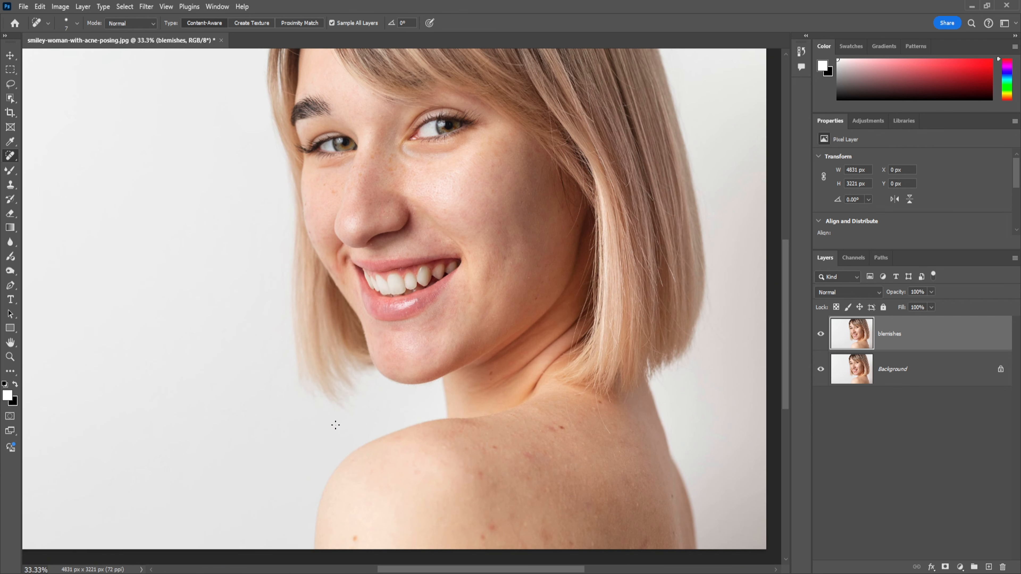
left_click_drag(459, 297, 444, 350)
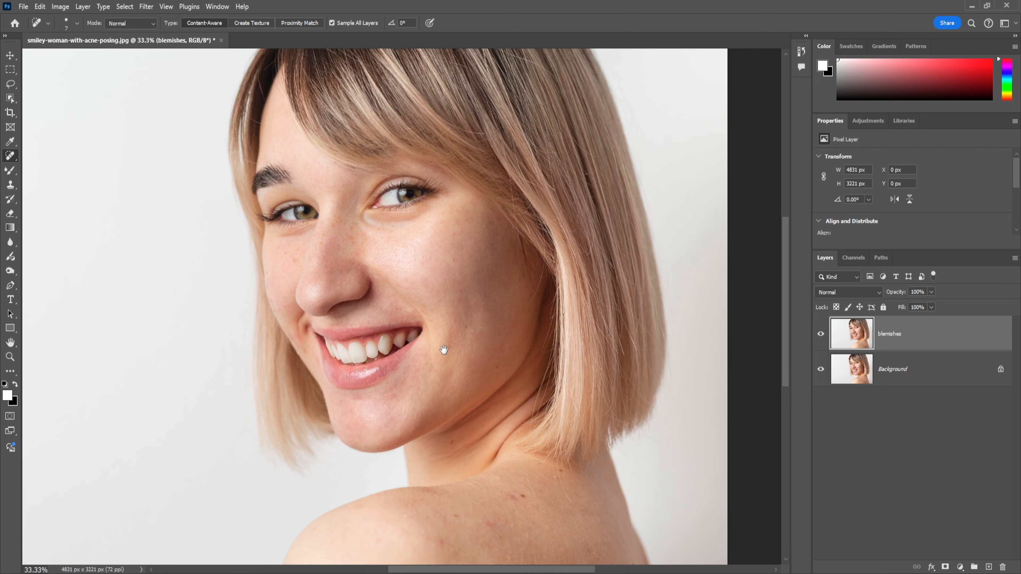
left_click(821, 334)
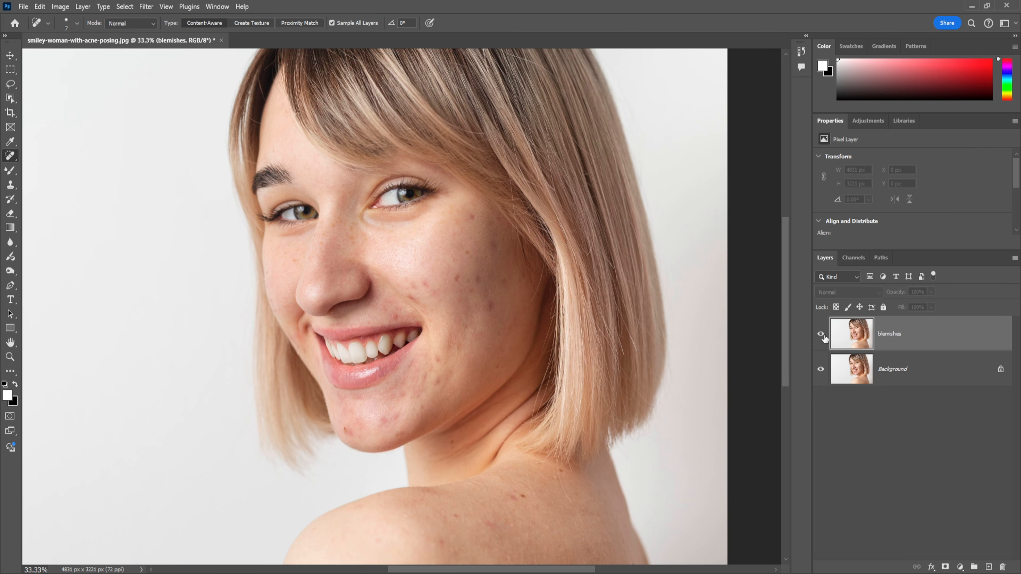
left_click(821, 334)
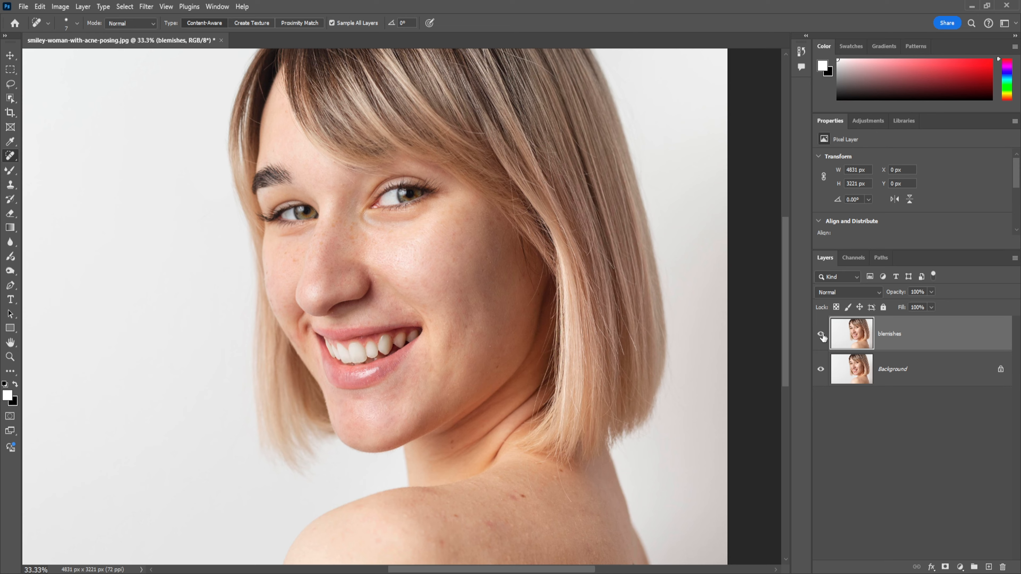
Switch to the Patch tool and patch out the spots on the far cheek beside the nose and at its outer edge
key("ctrl+plus")
key("ctrl+plus")
key("ctrl+plus")
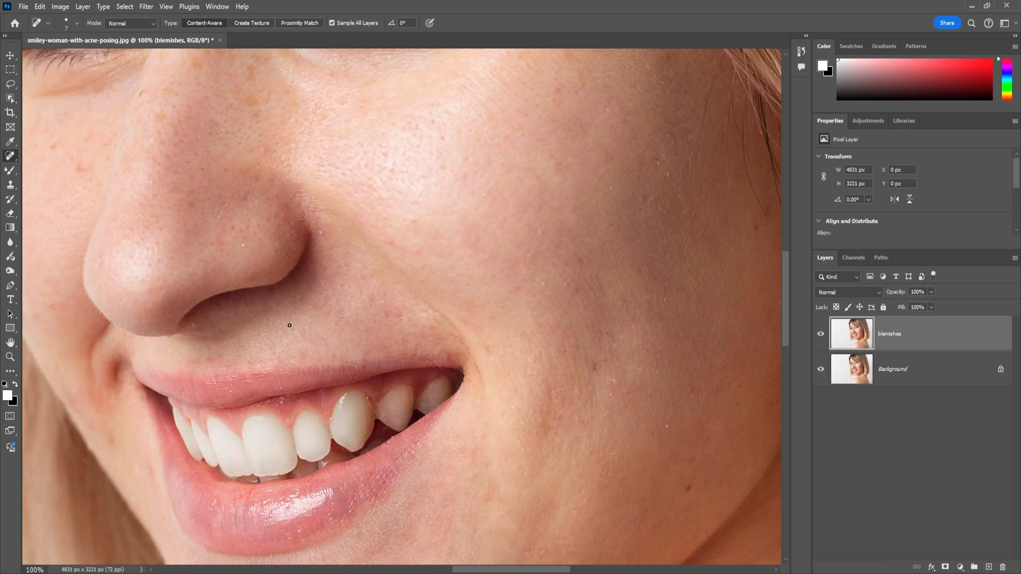
left_click_drag(169, 204, 328, 339)
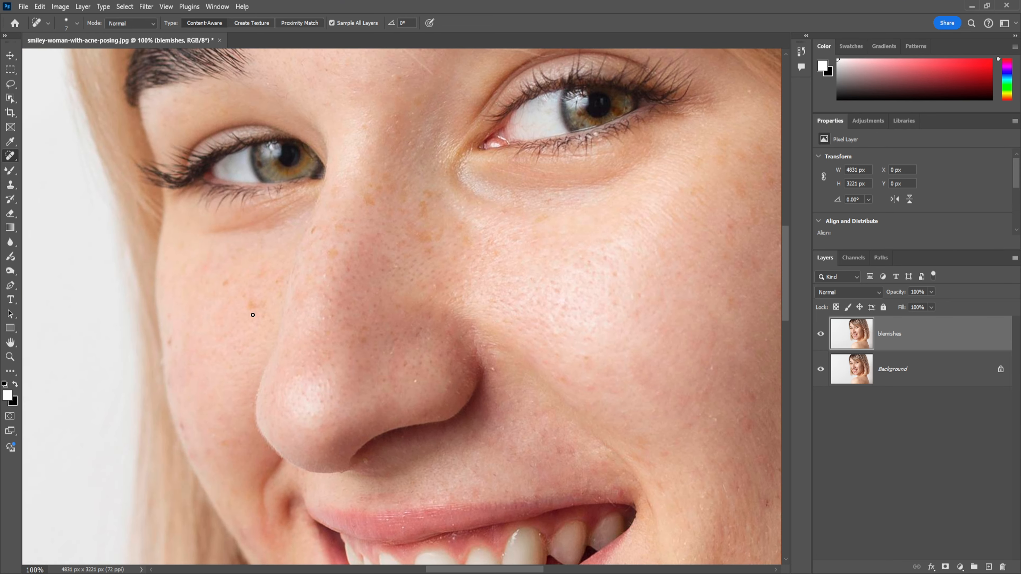
right_click(12, 166)
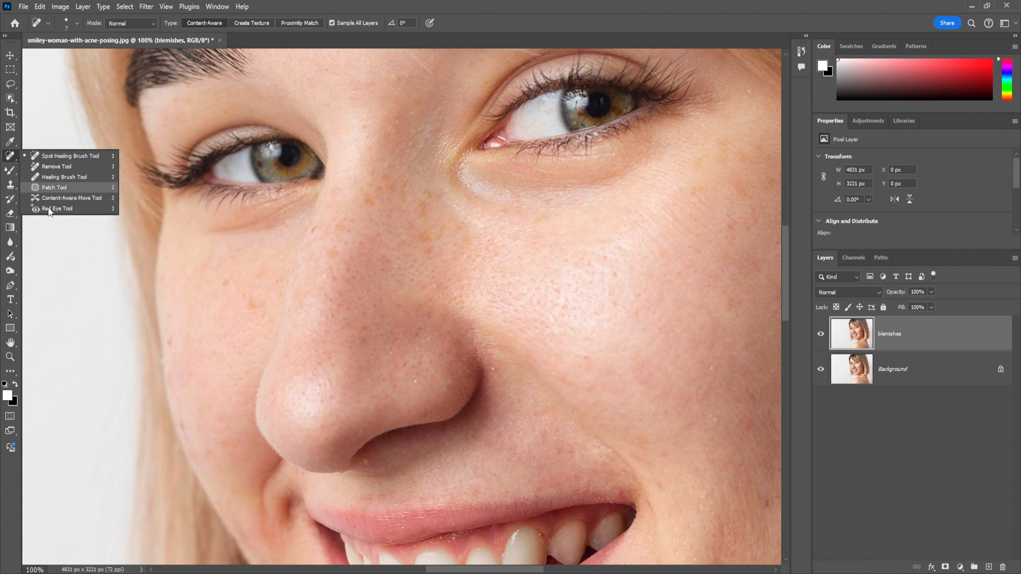
left_click(60, 198)
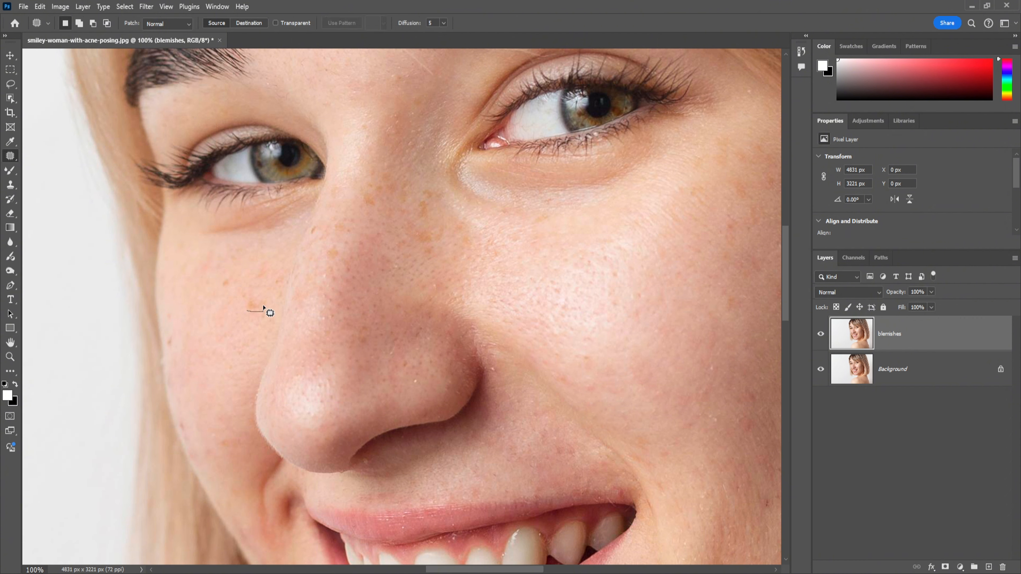
left_click_drag(242, 309, 245, 311)
left_click_drag(255, 307, 234, 318)
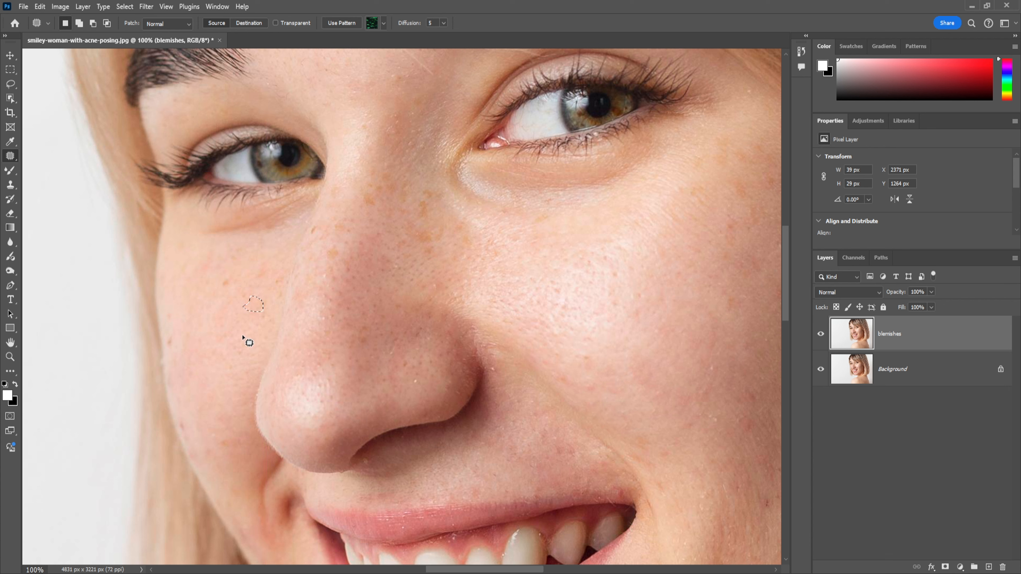
left_click(243, 339)
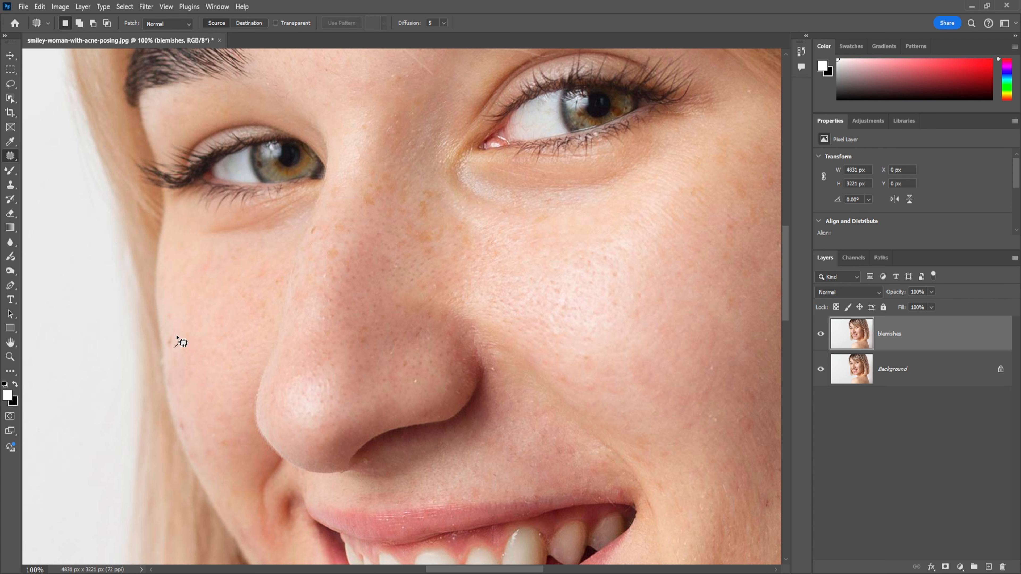
left_click_drag(172, 351, 211, 367)
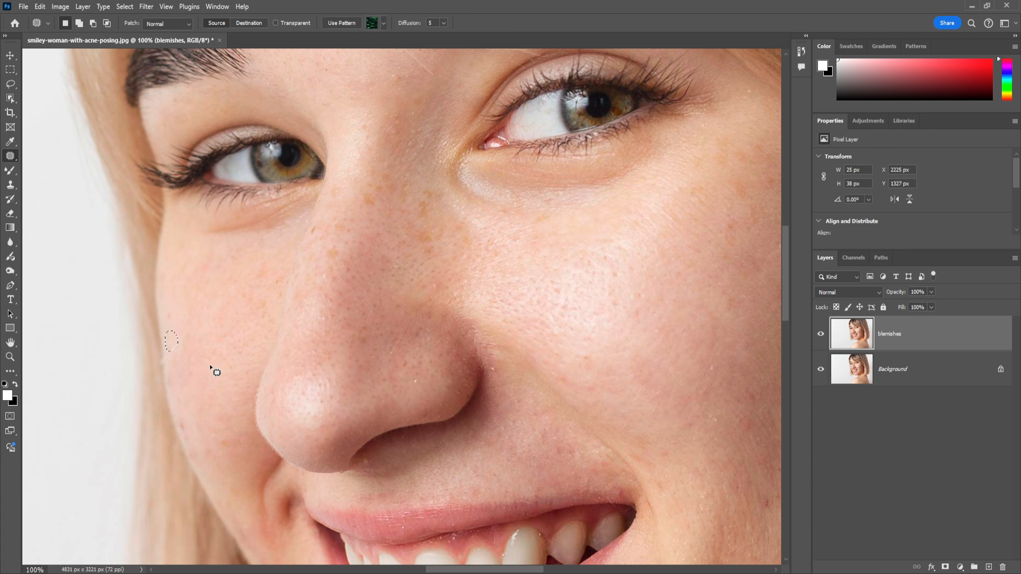
key("ctrl+d")
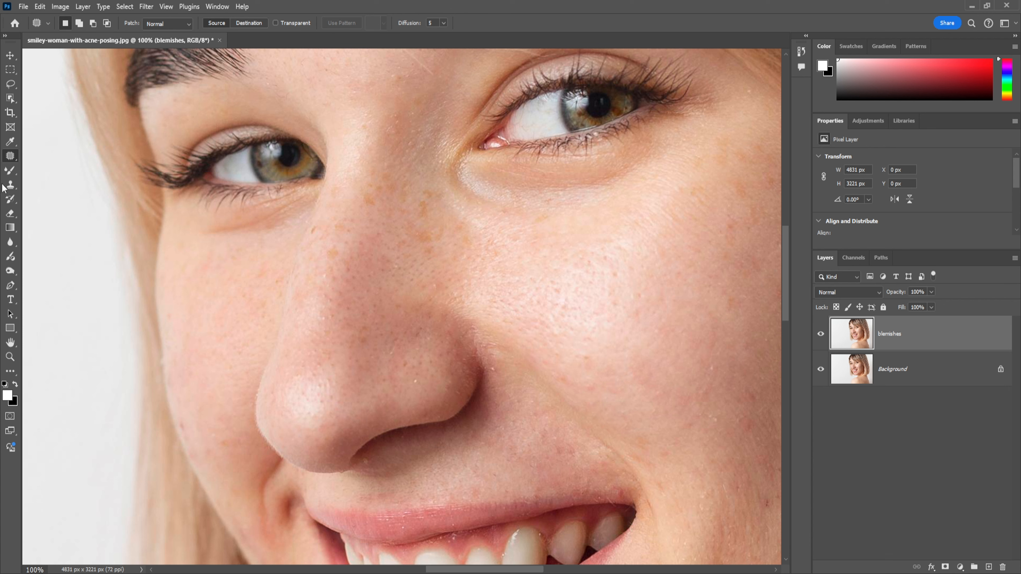
Switch to the Healing Brush at size 20 and heal the small marks on the far cheek and along the nose
right_click(11, 157)
left_click(59, 178)
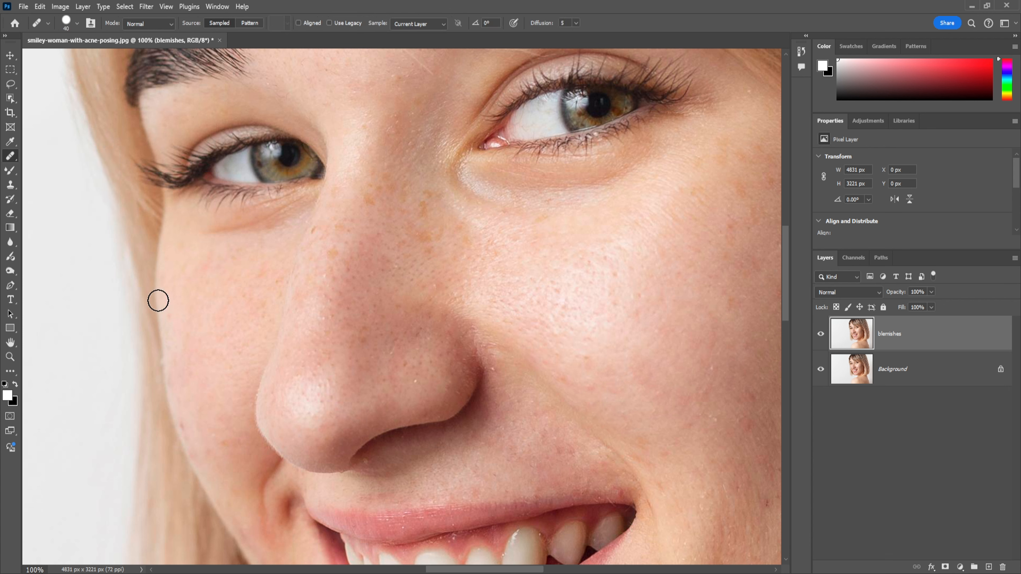
key("bracketleft")
key("bracketright")
left_click_drag(185, 433, 186, 440)
left_click(173, 368, "alt")
left_click_drag(334, 251, 330, 253)
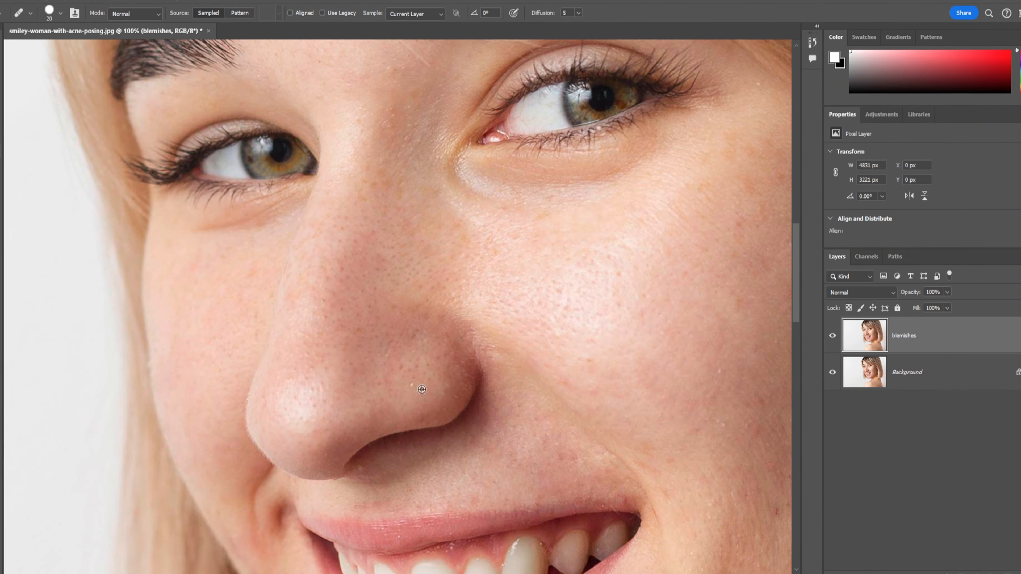
Heal the marks on the far cheek beside the smile crease and the corner of the mouth
scroll(564, 389, "down", 2)
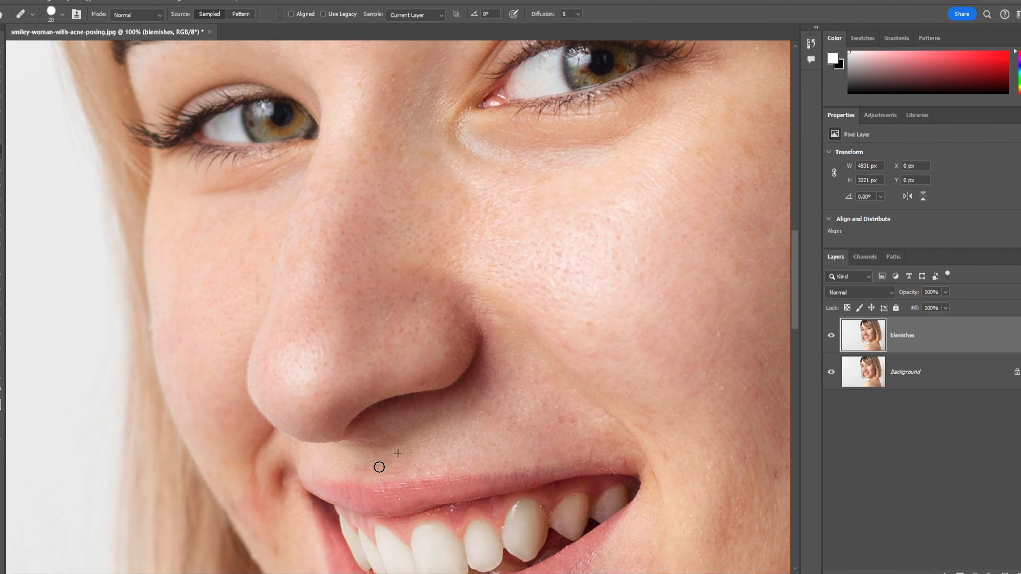
scroll(546, 395, "down", 3)
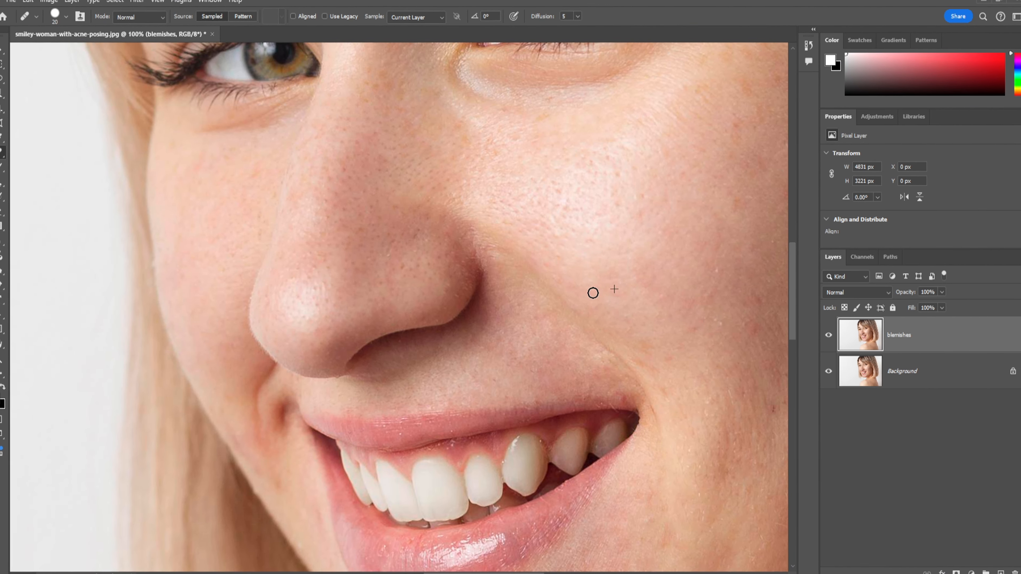
scroll(601, 179, "down", 2)
left_click_drag(310, 408, 463, 304)
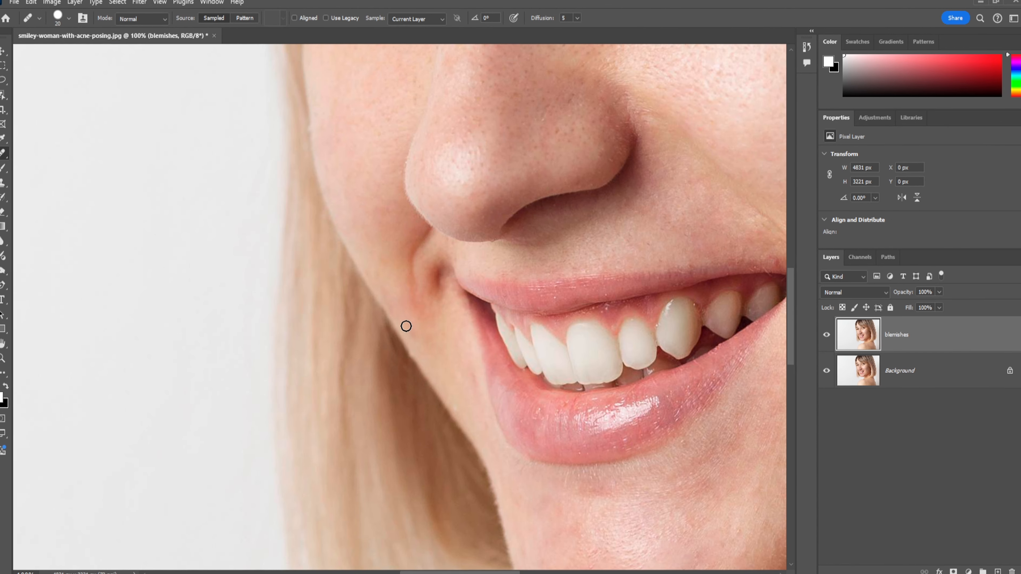
left_click(388, 288, "alt")
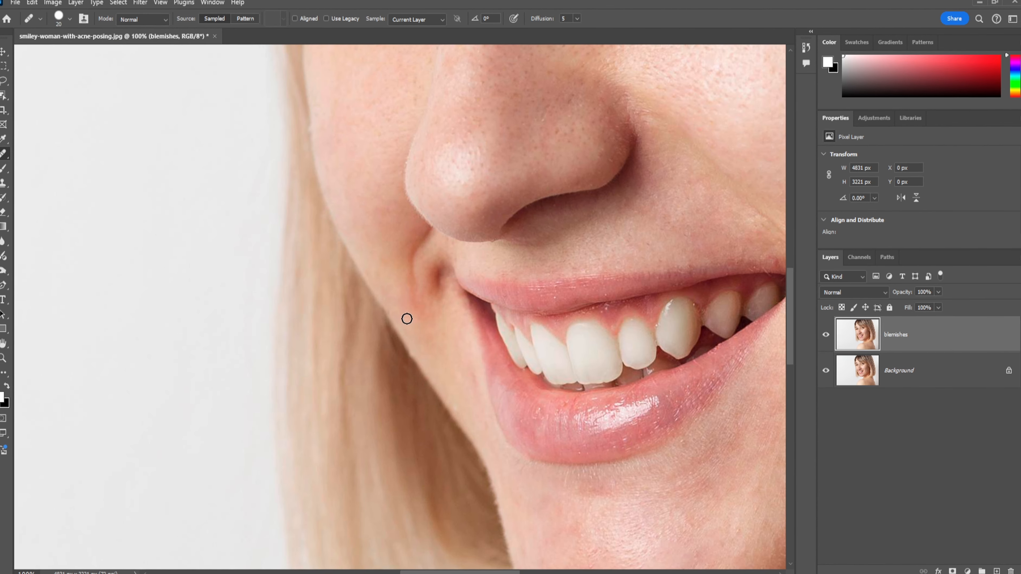
left_click(384, 260)
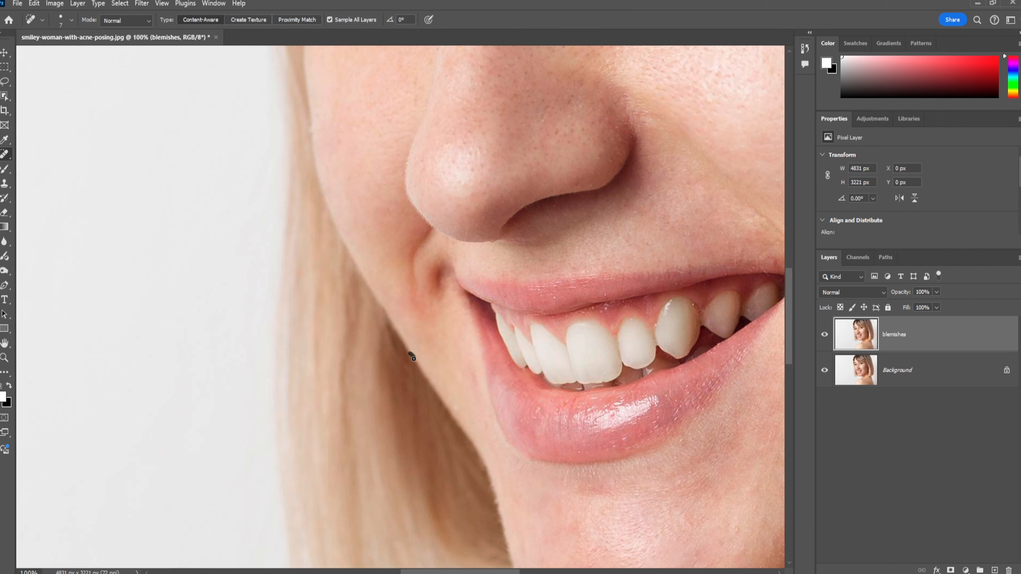
left_click(546, 356)
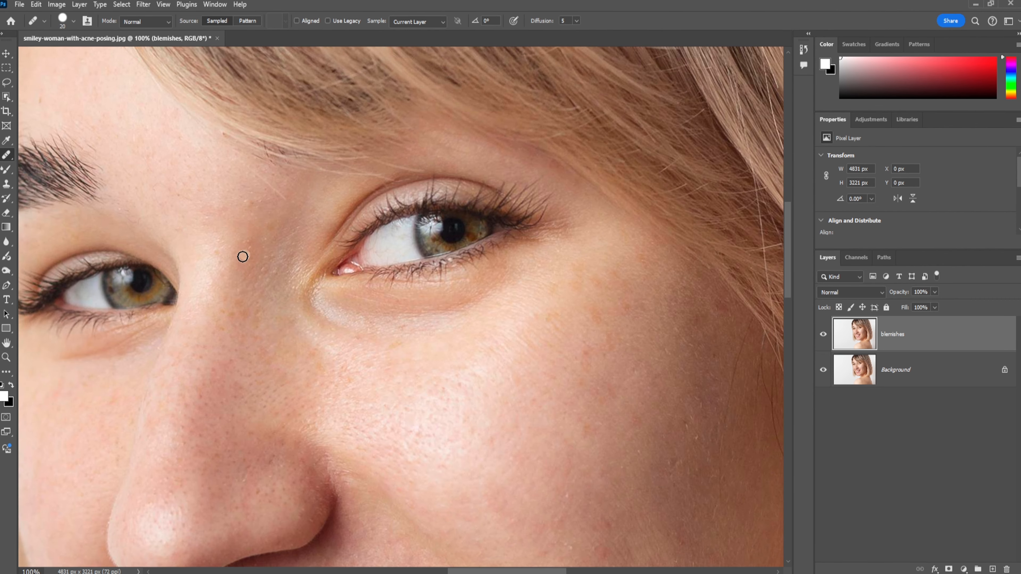
Heal the small light and red marks across the near cheek, working down towards the chin
left_click_drag(592, 360, 567, 150)
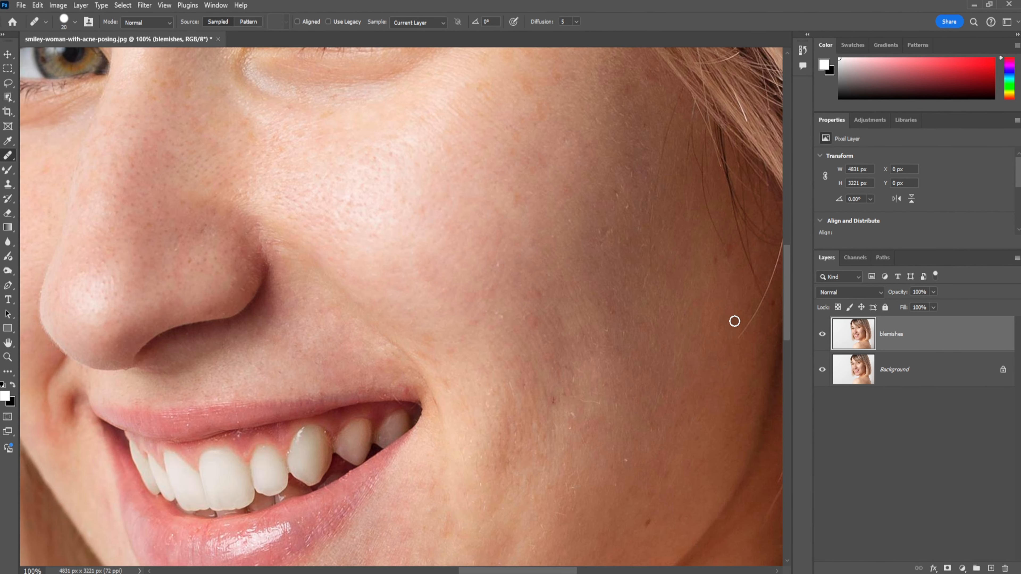
left_click(554, 402)
left_click(548, 294, "alt")
left_click(534, 297)
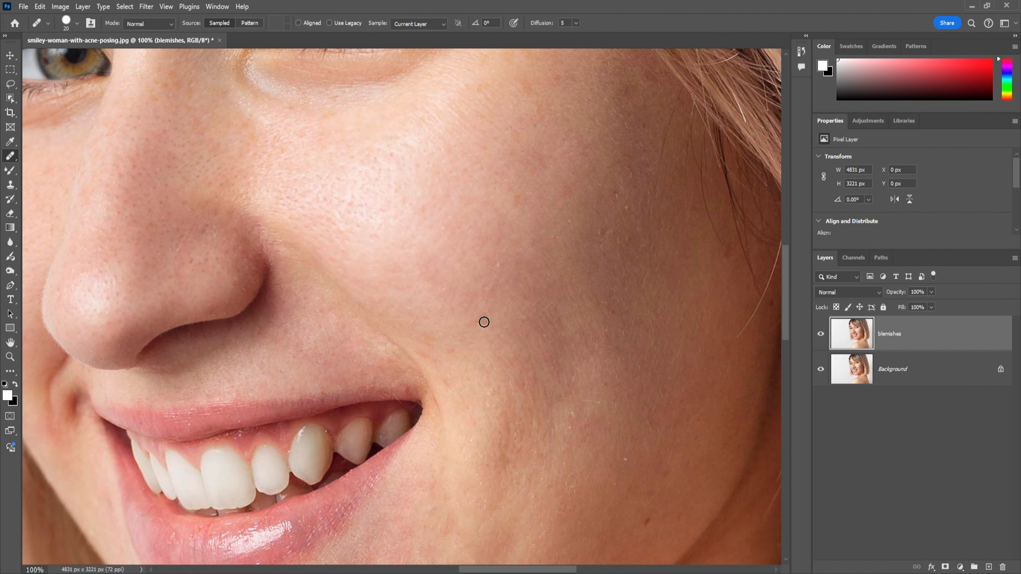
scroll(634, 447, "down", 3)
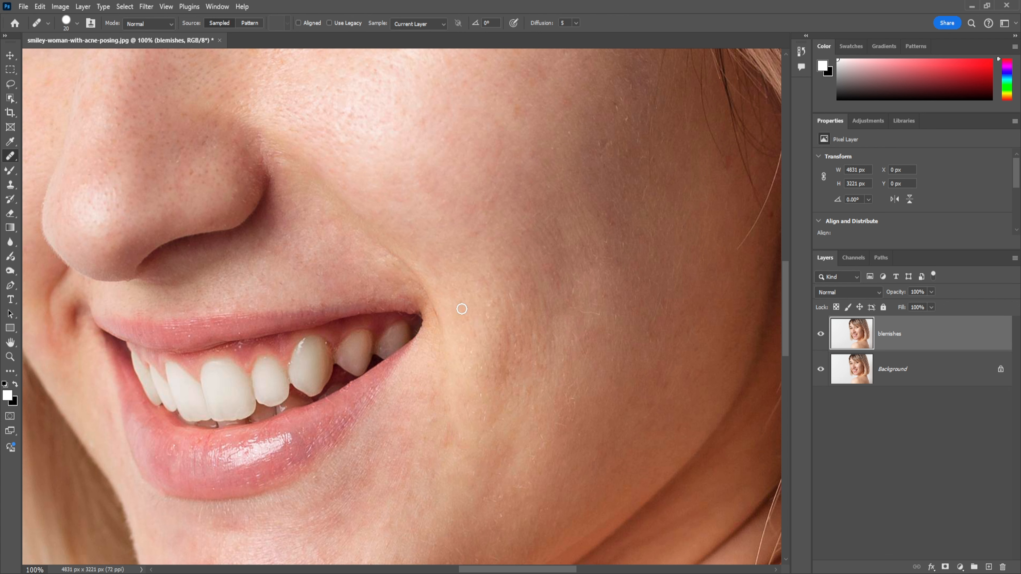
scroll(233, 217, "down", 4)
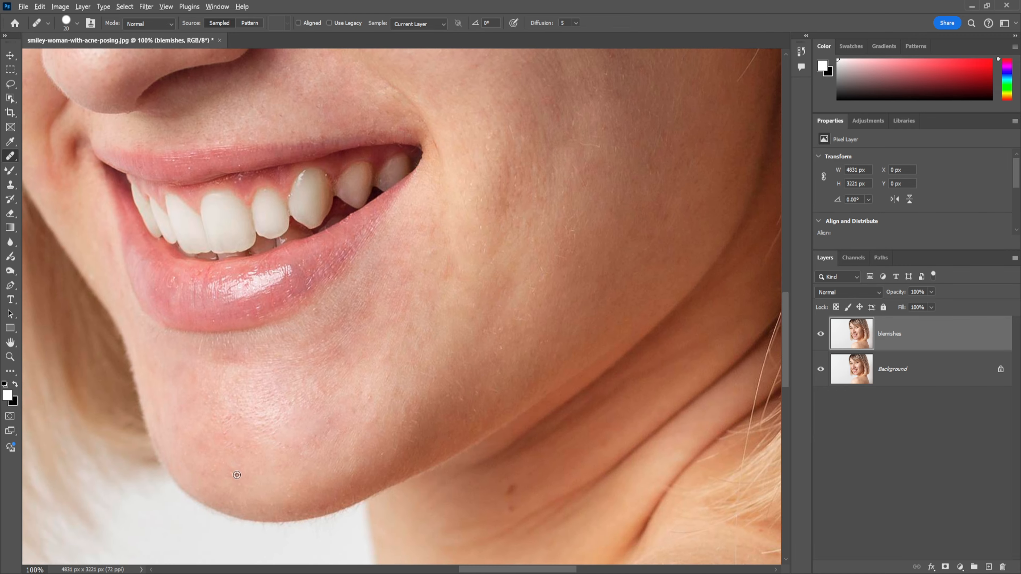
Compare the whole retouched face with the original by hiding and reshowing the blemishes layer
key("ctrl+minus")
key("ctrl+minus")
key("ctrl+minus")
key("ctrl+minus")
left_click(821, 334)
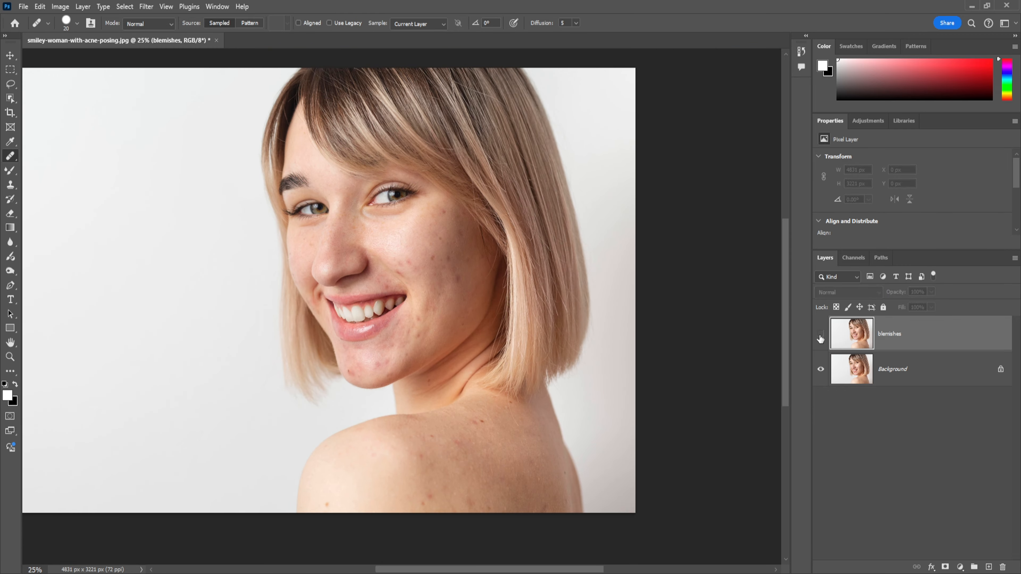
left_click(821, 334)
Enlarge the Healing Brush to 35 and heal the uneven patches on the chin below the lower lip
scroll(427, 235, "up", 4)
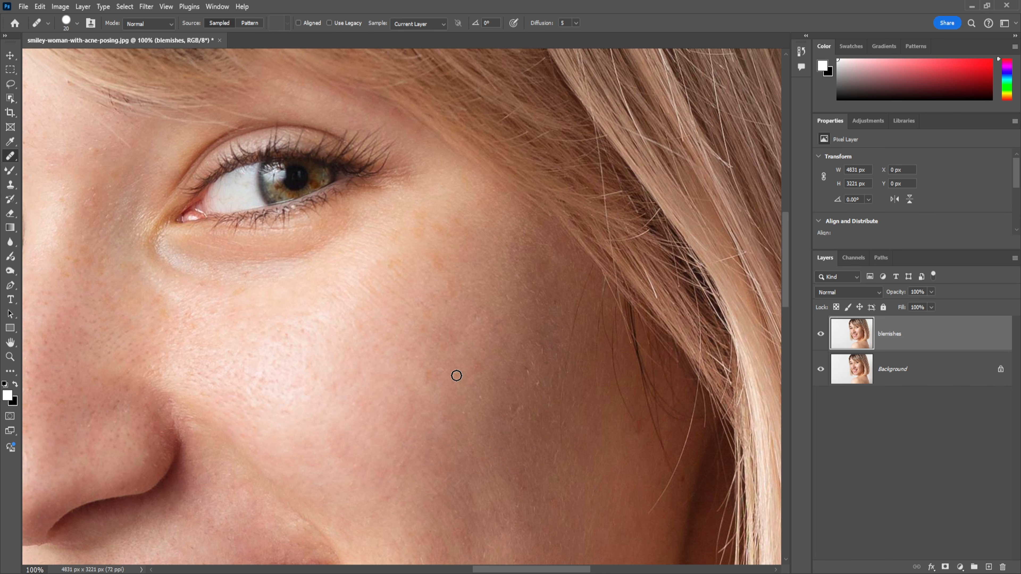
key("ctrl+minus")
key("ctrl+minus")
key("ctrl+minus")
key("ctrl+minus")
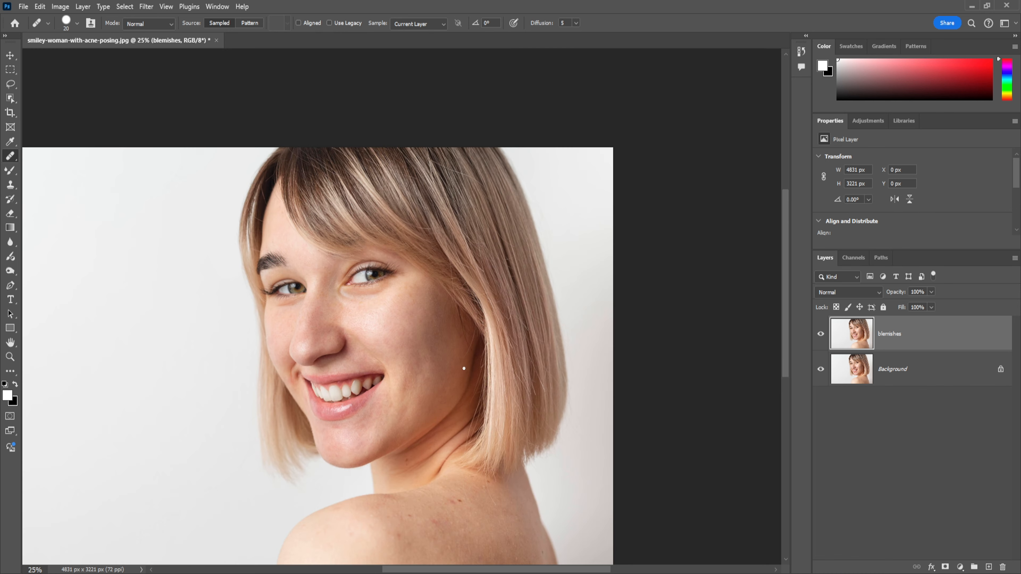
key("ctrl+plus")
key("ctrl+plus")
key("ctrl+plus")
key("ctrl+plus")
key("bracketright")
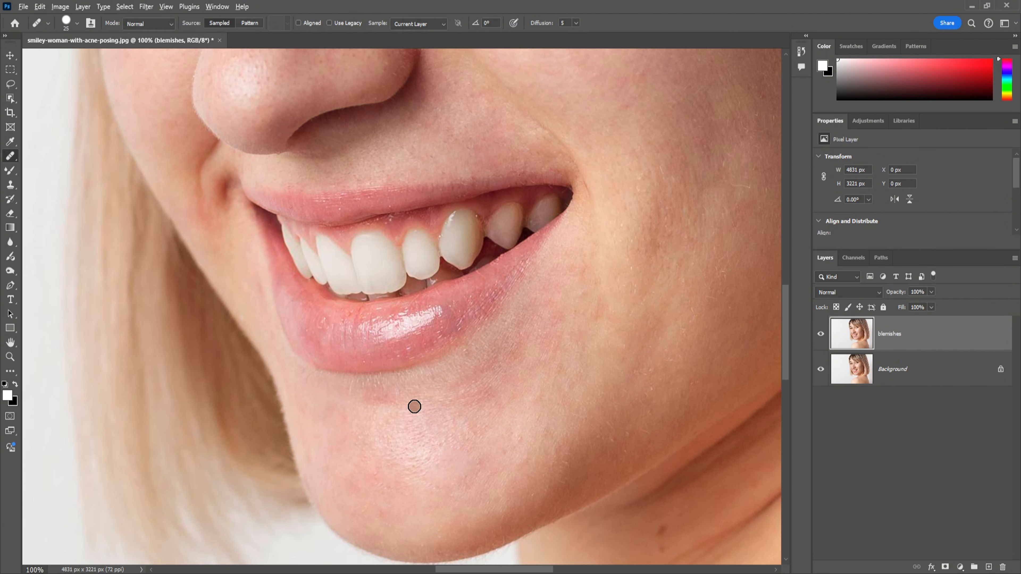
key("bracketright")
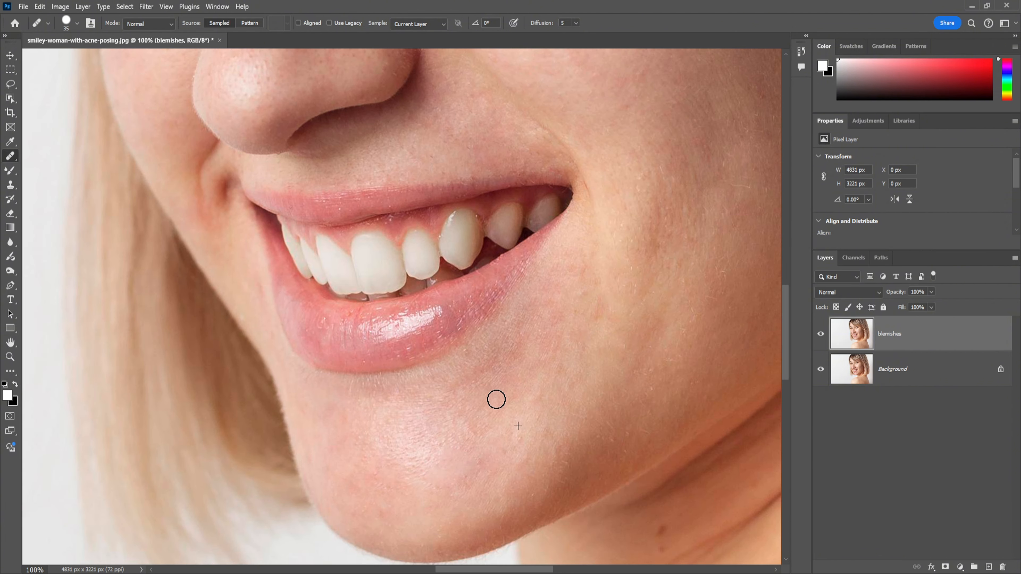
Examine the retouched face from far and near for remaining blemishes
key("ctrl+minus")
key("ctrl+minus")
key("ctrl+minus")
scroll(526, 283, "up", 2)
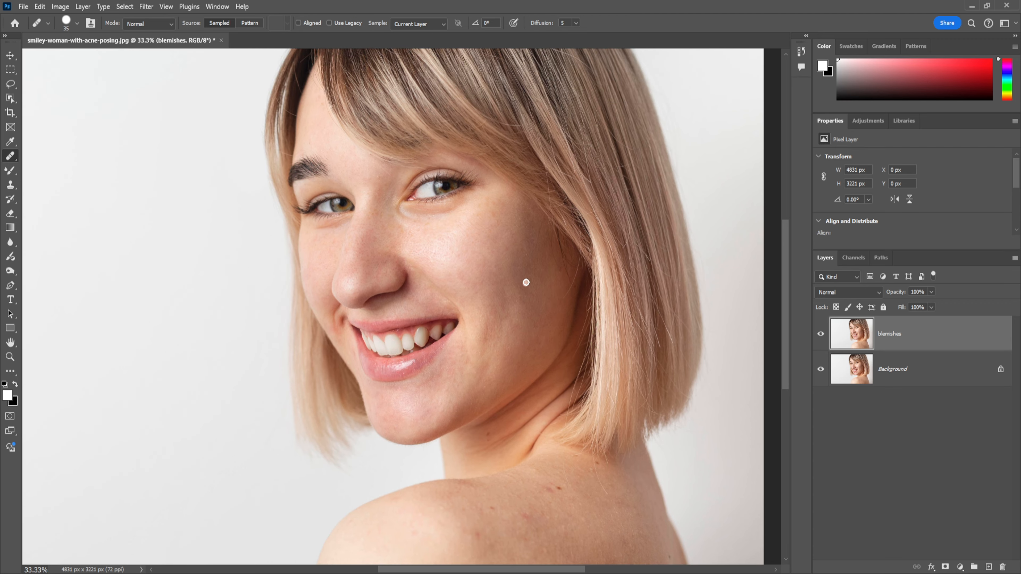
scroll(611, 372, "up", 2)
key("ctrl+plus")
key("ctrl+plus")
key("ctrl+plus")
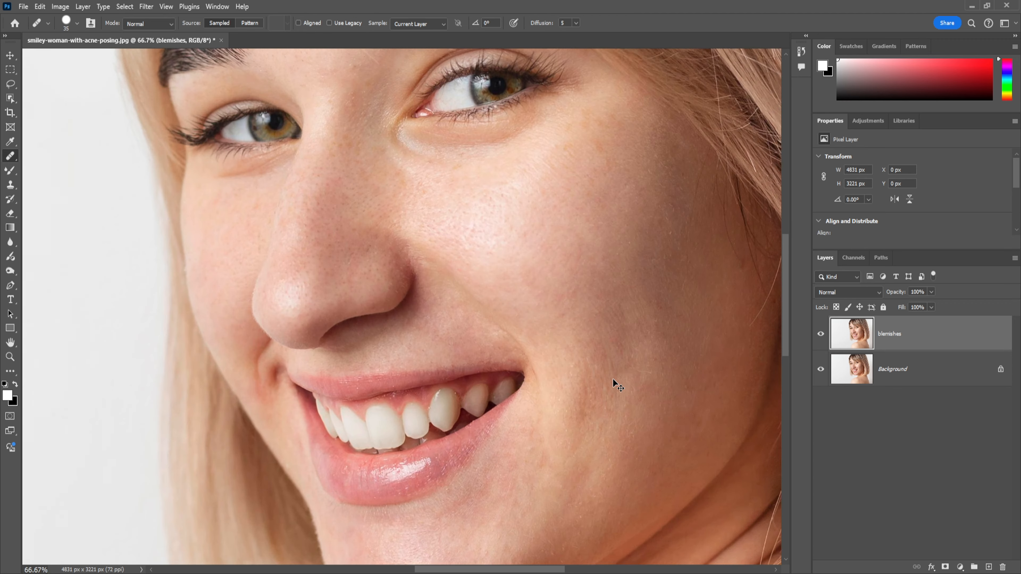
key("ctrl+minus")
key("ctrl+minus")
key("ctrl+minus")
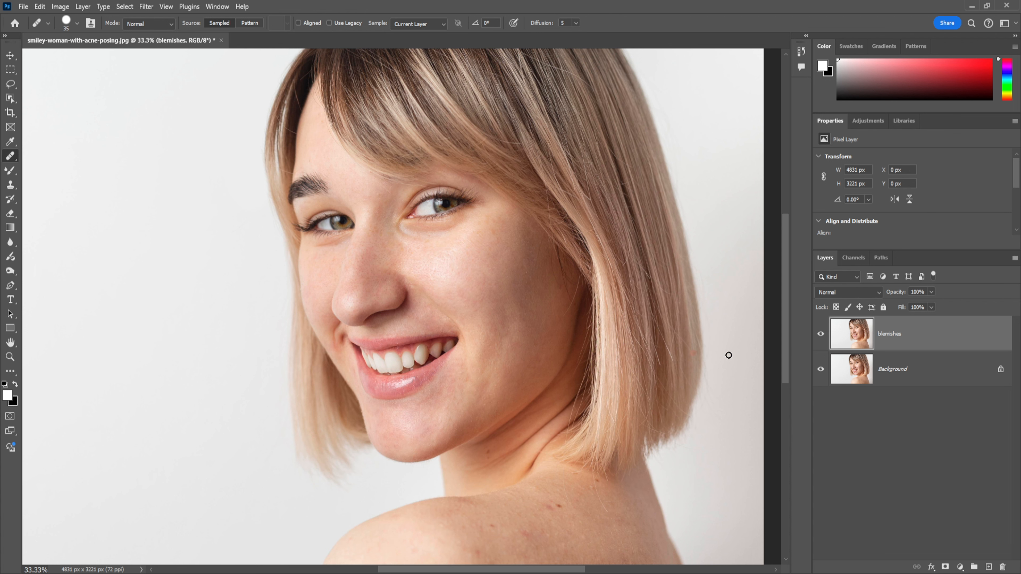
Move on to the shoulder, switch to the Patch tool and patch out the brown spot at its outer edge
left_click_drag(786, 285, 787, 346)
key("ctrl+plus")
key("ctrl+plus")
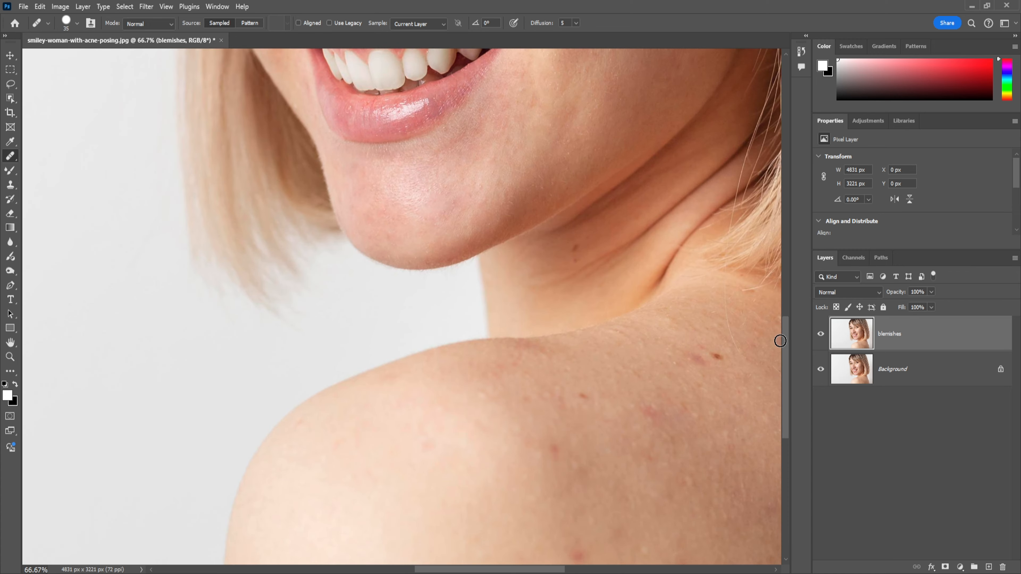
left_click_drag(436, 384, 306, 246)
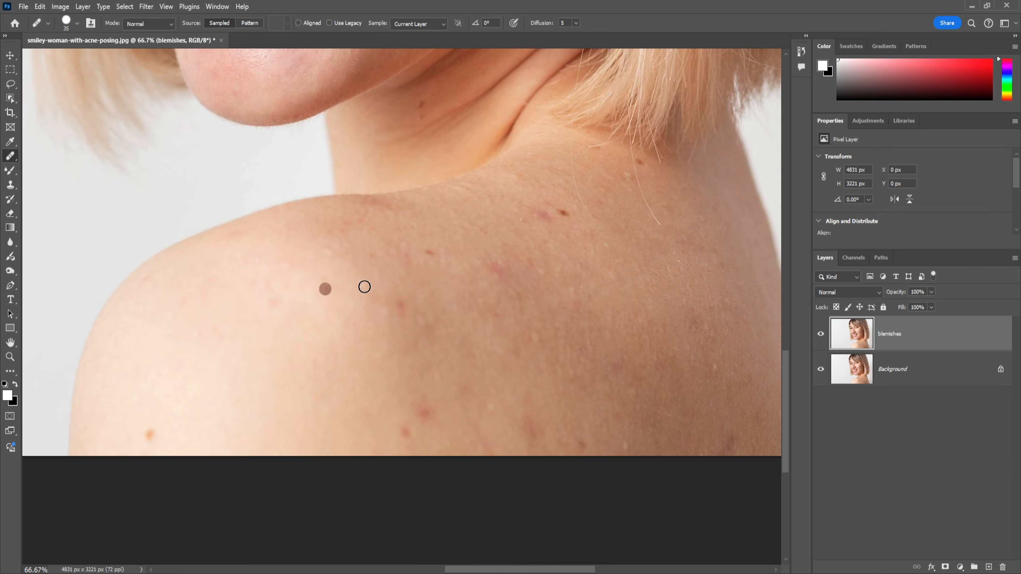
right_click(13, 157)
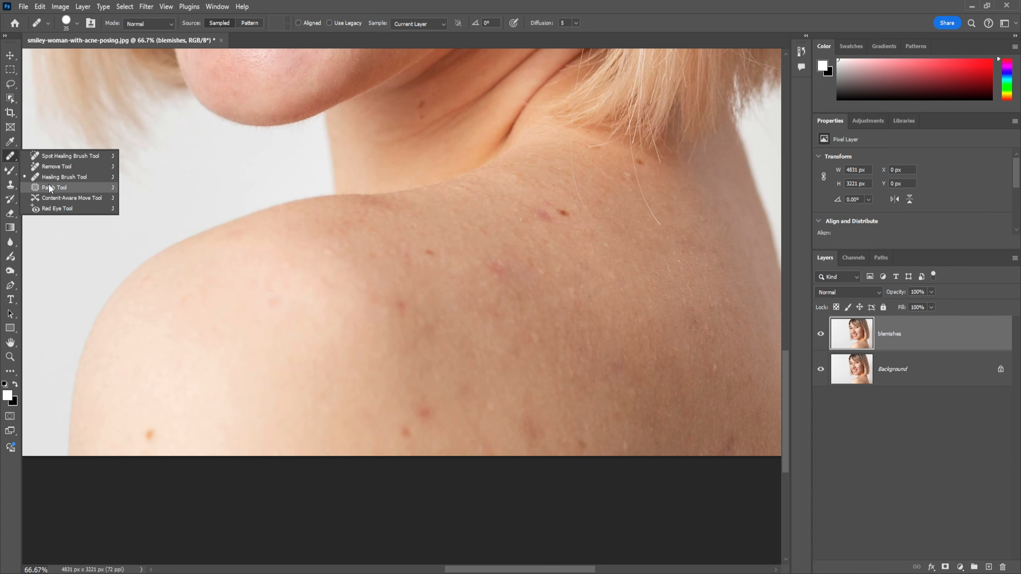
left_click(48, 183)
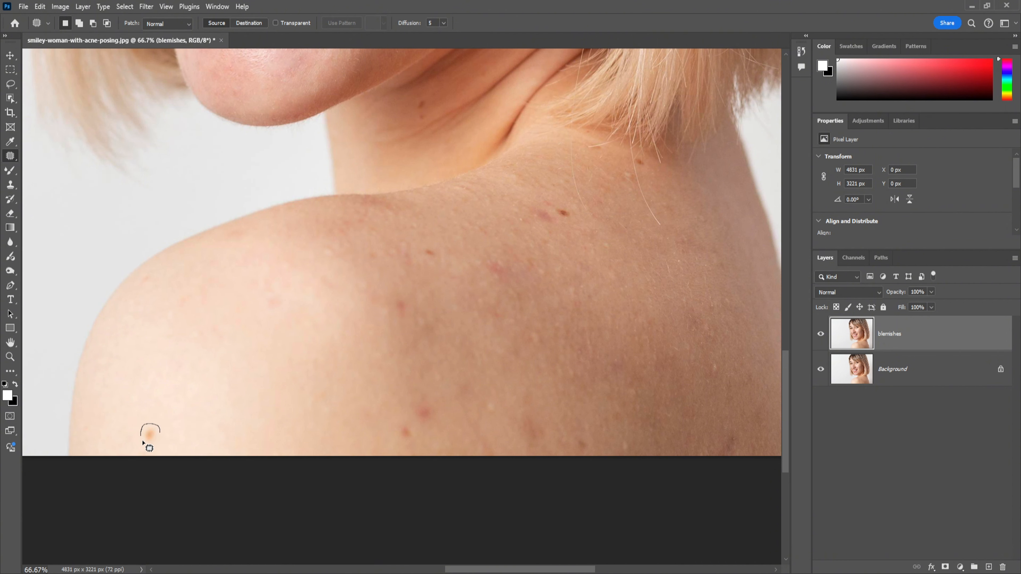
left_click_drag(156, 437, 157, 436)
left_click_drag(153, 435, 165, 423)
key("ctrl+d")
Patch out the two red spots near the lower edge of the shoulder
left_click_drag(395, 433, 410, 440)
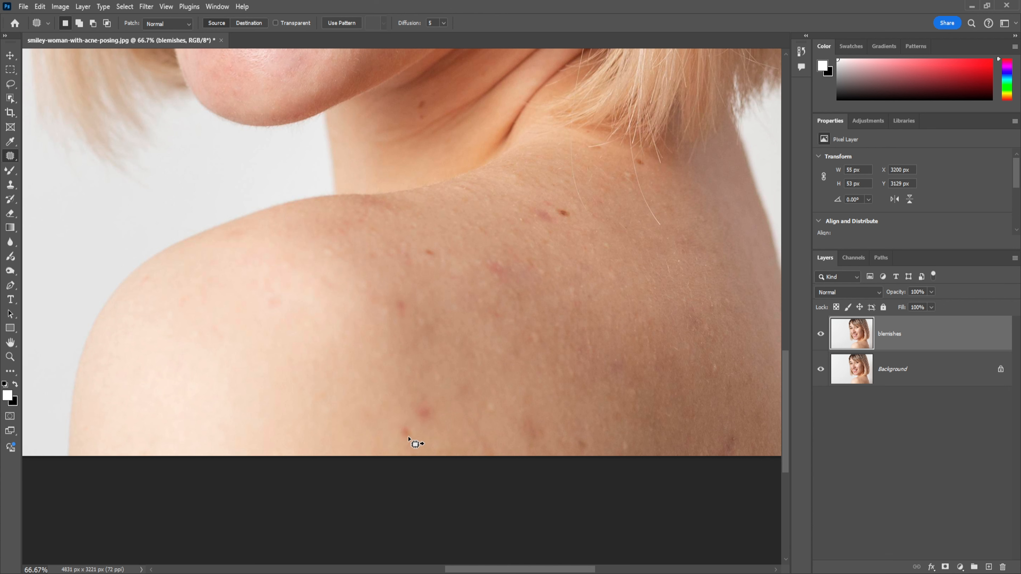
mouse_move(418, 399)
left_mouse_down()
mouse_move(419, 423)
mouse_move(434, 415)
left_mouse_up()
left_click(466, 420)
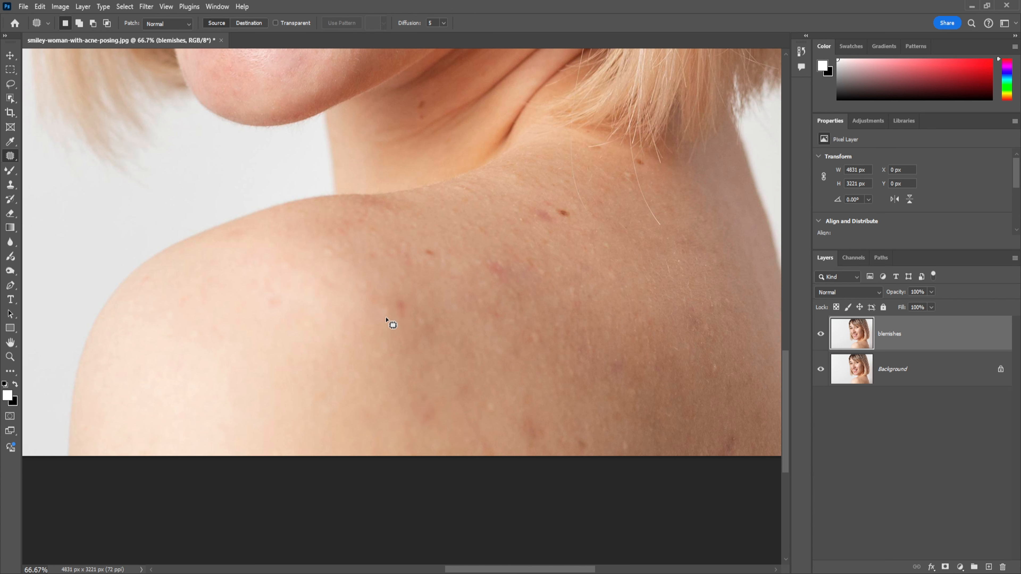
Patch out the three reddish and brown marks across the middle of the upper shoulder
mouse_move(403, 295)
left_mouse_down()
mouse_move(401, 317)
mouse_move(418, 320)
mouse_move(395, 345)
left_mouse_up()
left_click_drag(416, 253, 422, 260)
key("ctrl+d")
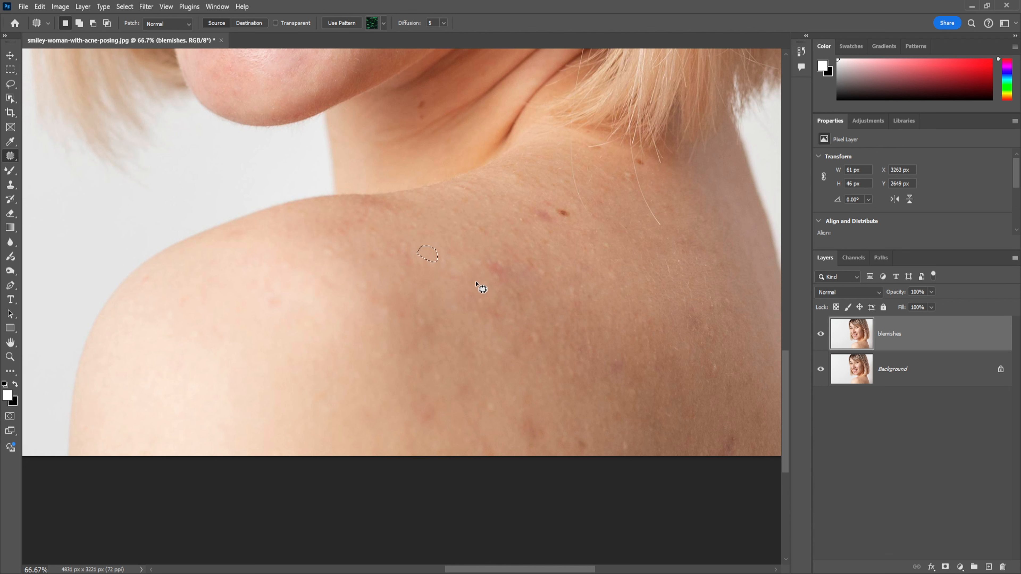
mouse_move(511, 271)
left_mouse_down()
mouse_move(487, 261)
mouse_move(501, 290)
left_mouse_up()
key("ctrl+d")
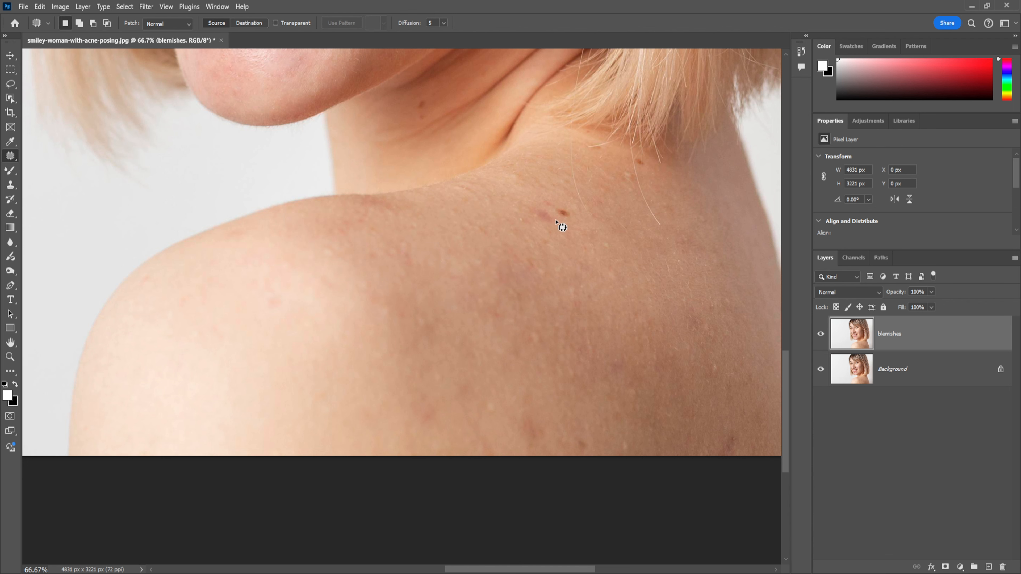
Patch out the dark mole and the red mark beside it on the upper back below the hair
left_click_drag(556, 209, 557, 211)
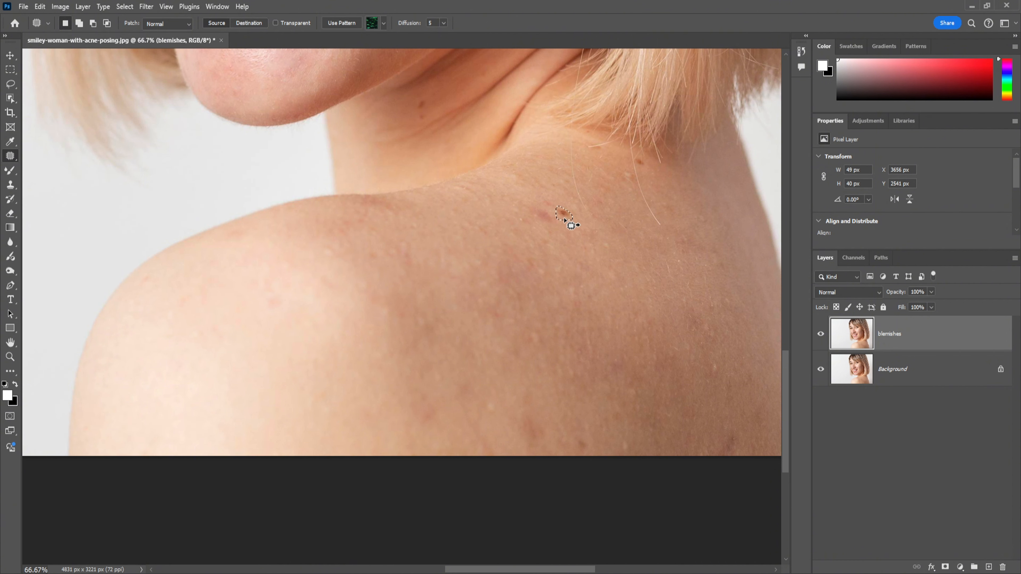
left_click_drag(577, 254, 577, 254)
key("ctrl+d")
mouse_move(532, 220)
left_mouse_down()
mouse_move(559, 221)
mouse_move(534, 206)
mouse_move(527, 218)
mouse_move(539, 236)
mouse_move(524, 249)
left_mouse_up()
key("ctrl+d")
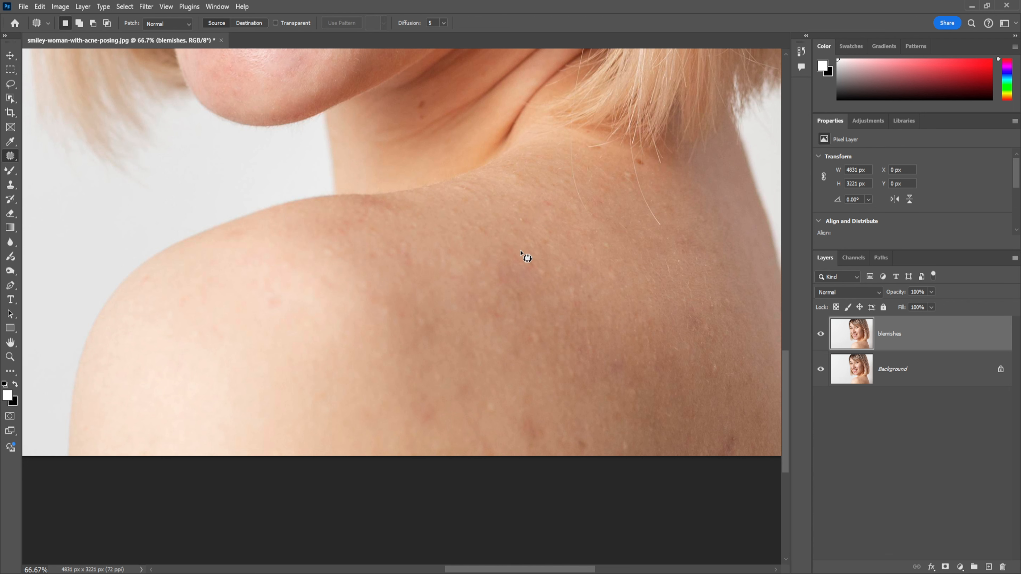
left_click(640, 169)
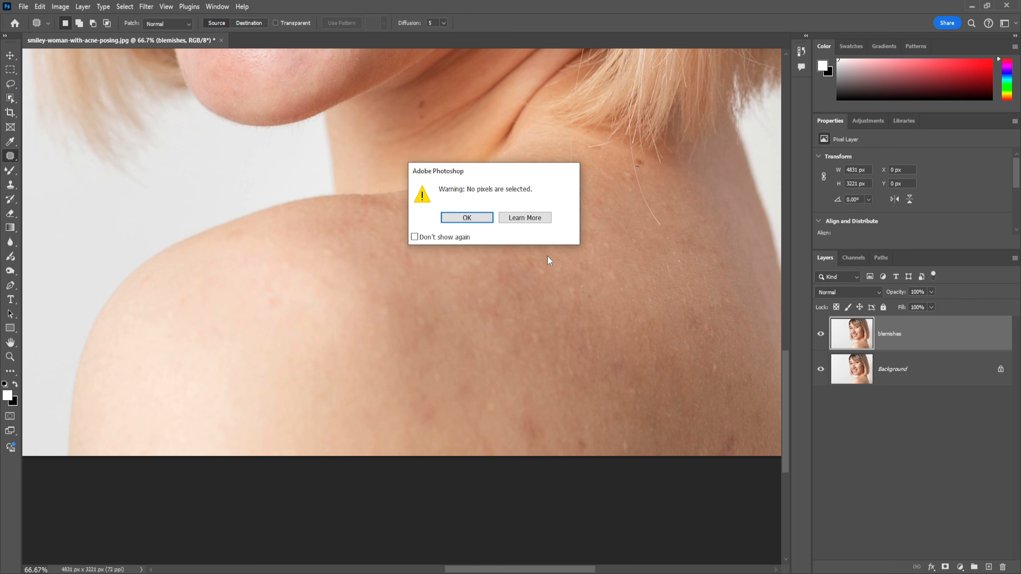
left_click(467, 218)
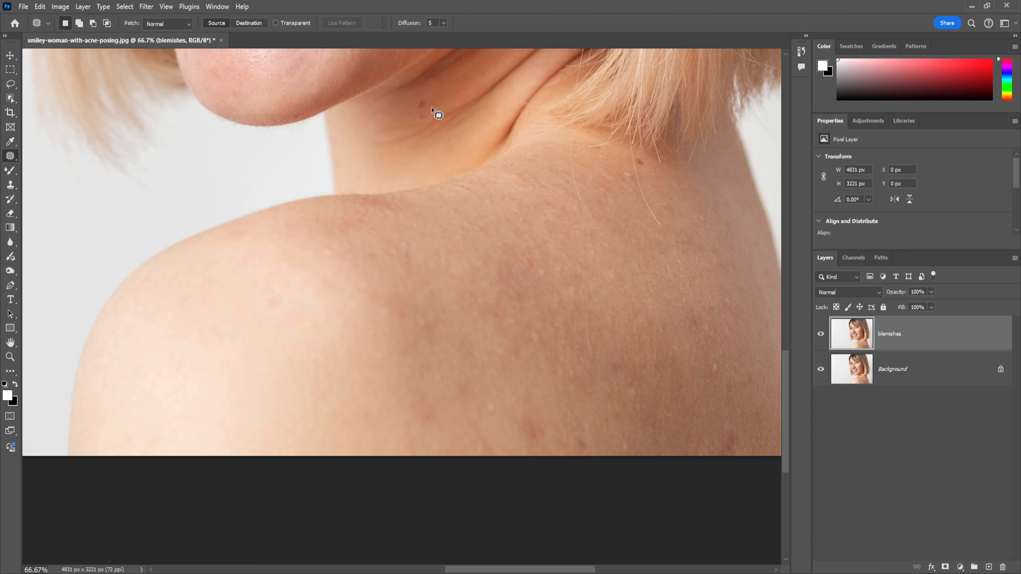
Patch out the small mole on the neck below the jaw
mouse_move(414, 109)
left_mouse_down()
mouse_move(424, 110)
mouse_move(416, 117)
left_mouse_up()
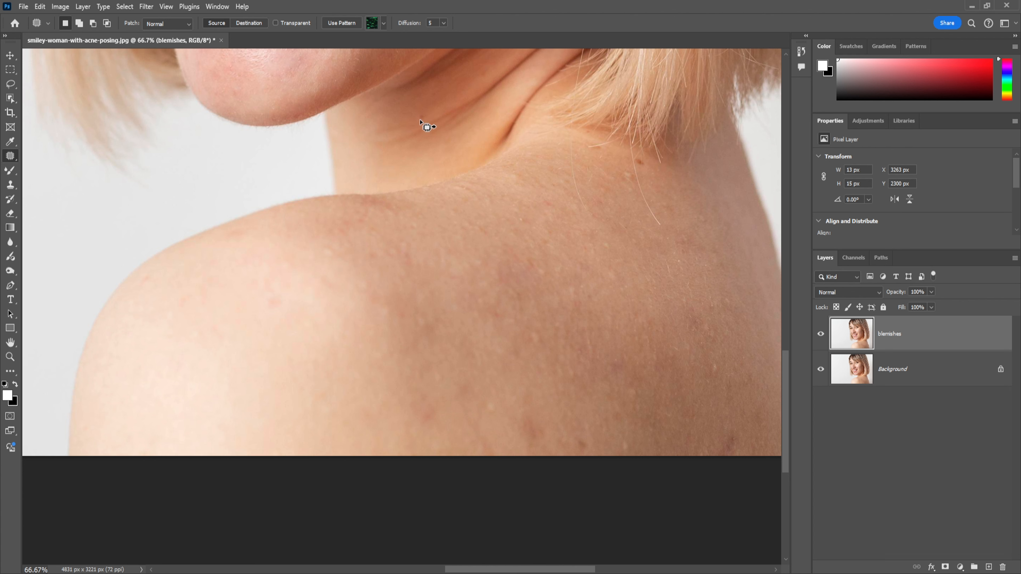
left_click_drag(412, 125, 412, 125)
key("ctrl+d")
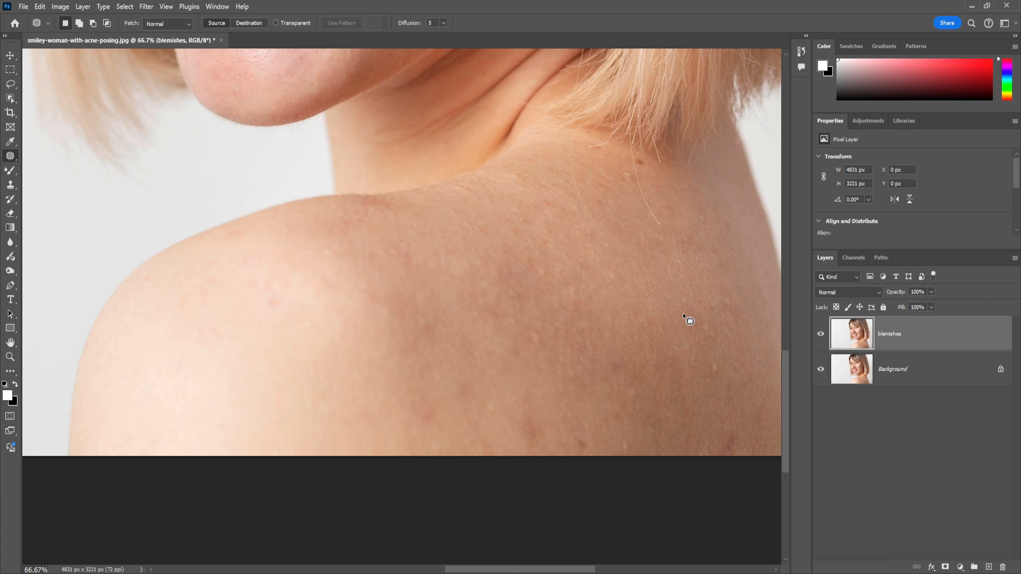
Patch out the reddish spots along the lower edge of the back, near the middle of the image
scroll(685, 325, "down", 1)
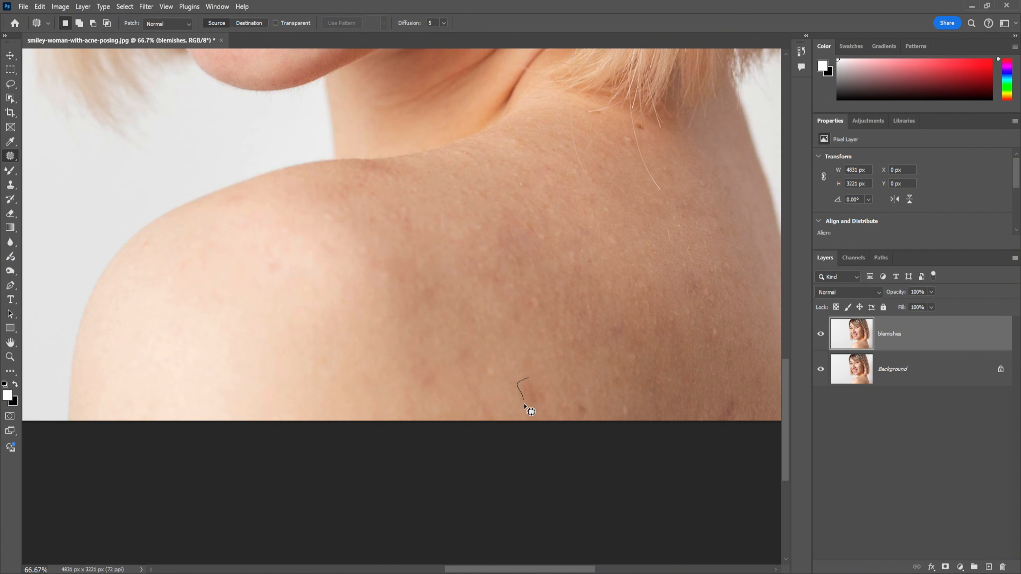
mouse_move(544, 397)
left_mouse_down()
mouse_move(529, 380)
mouse_move(544, 371)
left_mouse_up()
key("ctrl+d")
mouse_move(479, 367)
left_mouse_down()
mouse_move(490, 371)
mouse_move(485, 395)
mouse_move(420, 380)
mouse_move(428, 387)
left_mouse_up()
key("ctrl+d")
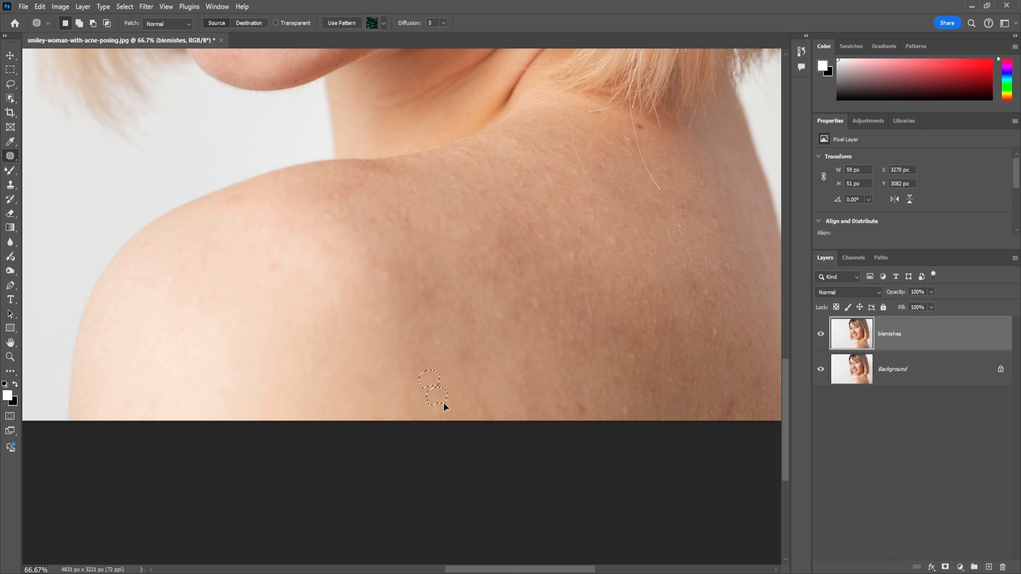
key("ctrl+d")
mouse_move(571, 412)
left_mouse_down()
mouse_move(590, 410)
mouse_move(573, 411)
mouse_move(594, 382)
left_mouse_up()
key("ctrl+d")
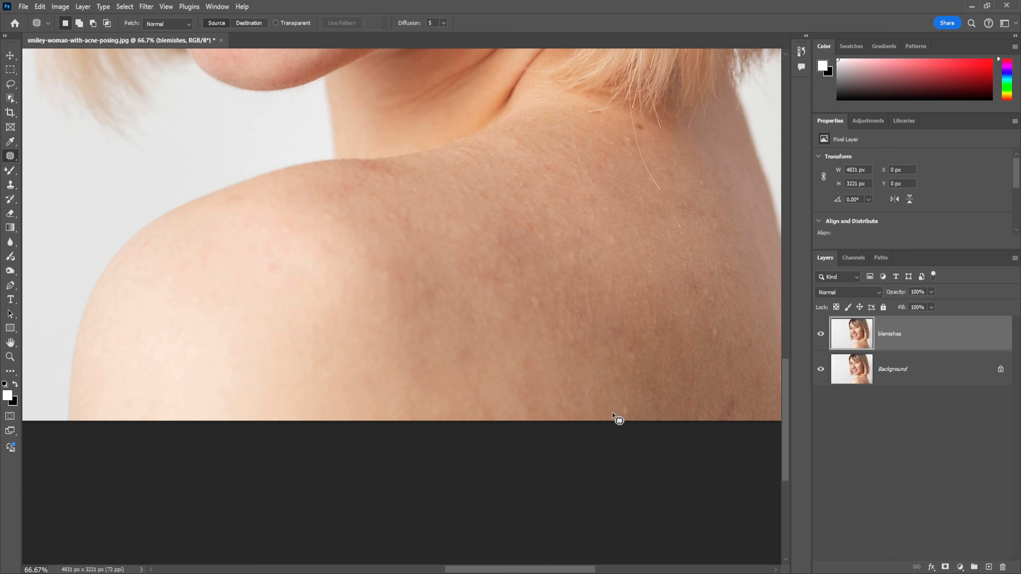
Patch out the darker marks on the lower right side of the back
left_click_drag(632, 414, 625, 413)
left_click_drag(632, 359, 645, 379)
key("ctrl+d")
left_click_drag(720, 333, 718, 346)
key("ctrl+d")
mouse_move(609, 342)
left_mouse_down()
mouse_move(628, 337)
mouse_move(604, 328)
mouse_move(604, 359)
mouse_move(621, 343)
mouse_move(590, 373)
left_mouse_up()
key("ctrl+d")
Patch out the two discoloured marks in the middle of the upper back
left_click_drag(542, 304, 539, 309)
mouse_move(534, 304)
left_mouse_down()
mouse_move(519, 321)
mouse_move(539, 313)
left_mouse_up()
key("ctrl+d")
left_click_drag(534, 242, 541, 240)
left_click_drag(540, 242, 631, 328)
key("ctrl+d")
Patch over the uneven patches at the centre of the upper back and the mark just below the shoulder ridge
left_click_drag(528, 276, 515, 278)
left_click_drag(520, 270, 534, 312)
left_click_drag(498, 269, 494, 282)
left_click_drag(496, 279, 488, 305)
left_click_drag(402, 213, 407, 224)
left_click_drag(405, 221, 403, 237)
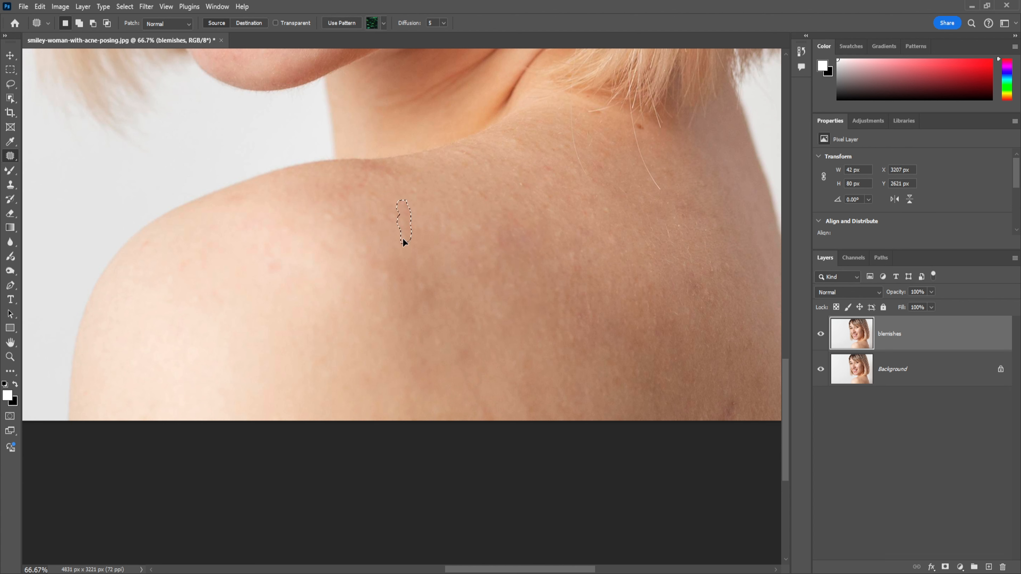
Patch out the two faint red spots on the front of the shoulder
left_click_drag(337, 210, 340, 219)
left_click_drag(339, 217, 331, 229)
mouse_move(280, 278)
left_mouse_down()
mouse_move(280, 258)
mouse_move(278, 278)
left_mouse_up()
key("ctrl+d")
Patch out the marks at the far lower right of the back, close to the body's outline
left_click_drag(578, 307, 388, 267)
left_click_drag(593, 279, 597, 286)
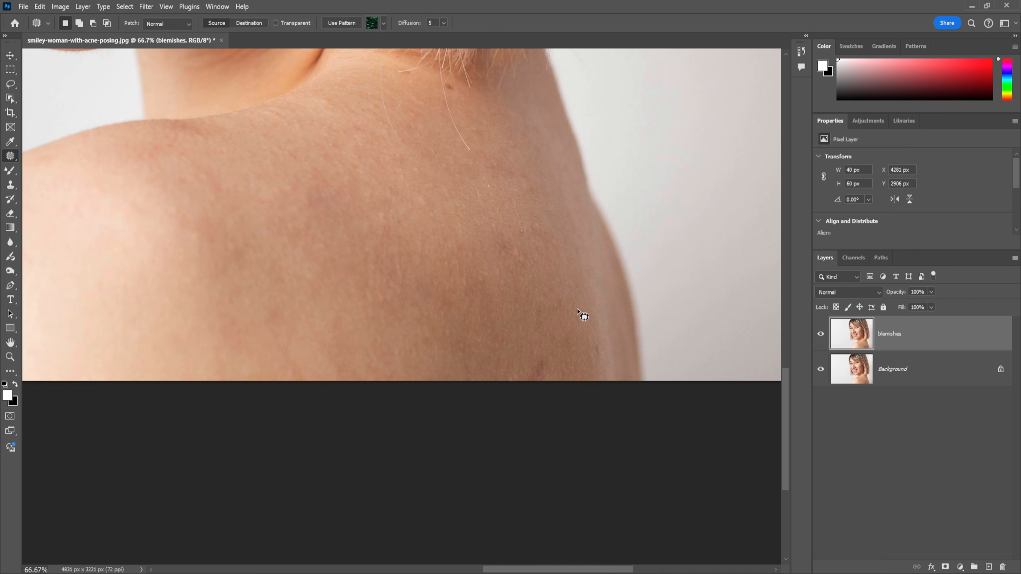
left_click_drag(600, 338, 596, 341)
left_click_drag(601, 348, 577, 334)
left_click_drag(546, 366, 550, 366)
left_click_drag(544, 365, 552, 335)
key("ctrl+d")
Patch out the reddish mark on the shoulder ridge below the neck and two small spots on the lighter shoulder skin
mouse_move(419, 240)
left_mouse_down()
mouse_move(567, 358)
mouse_move(566, 331)
left_mouse_up()
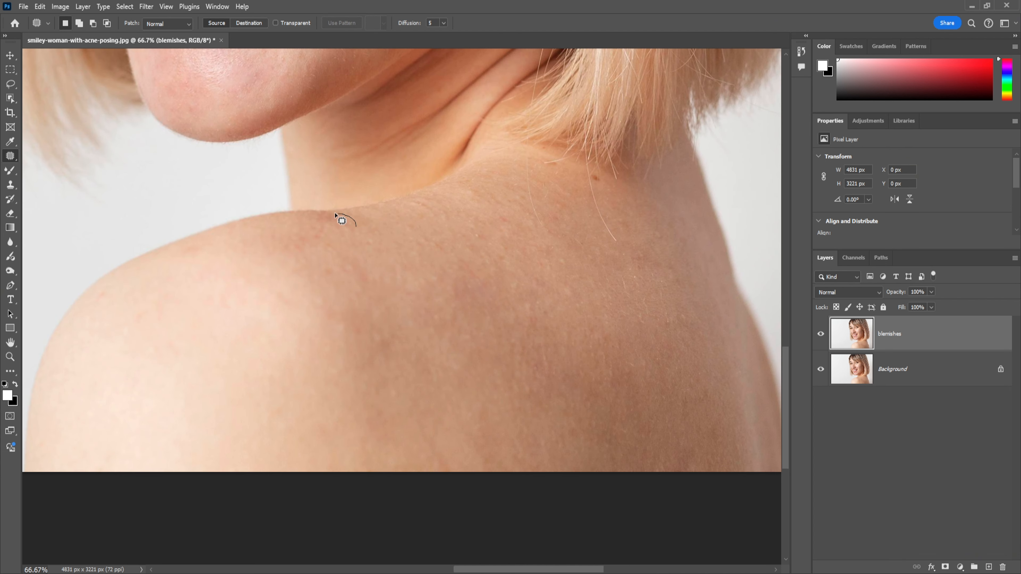
left_click_drag(339, 215, 336, 222)
left_click_drag(334, 225, 438, 263)
key("ctrl+d")
left_click_drag(204, 246, 207, 248)
key("ctrl+d")
mouse_move(296, 304)
left_mouse_down()
mouse_move(269, 300)
mouse_move(290, 309)
left_mouse_up()
key("ctrl+d")
Patch out the remaining spots at the centre of the upper back and just below the shoulder ridge
left_click_drag(462, 313, 467, 318)
left_click_drag(465, 317, 460, 351)
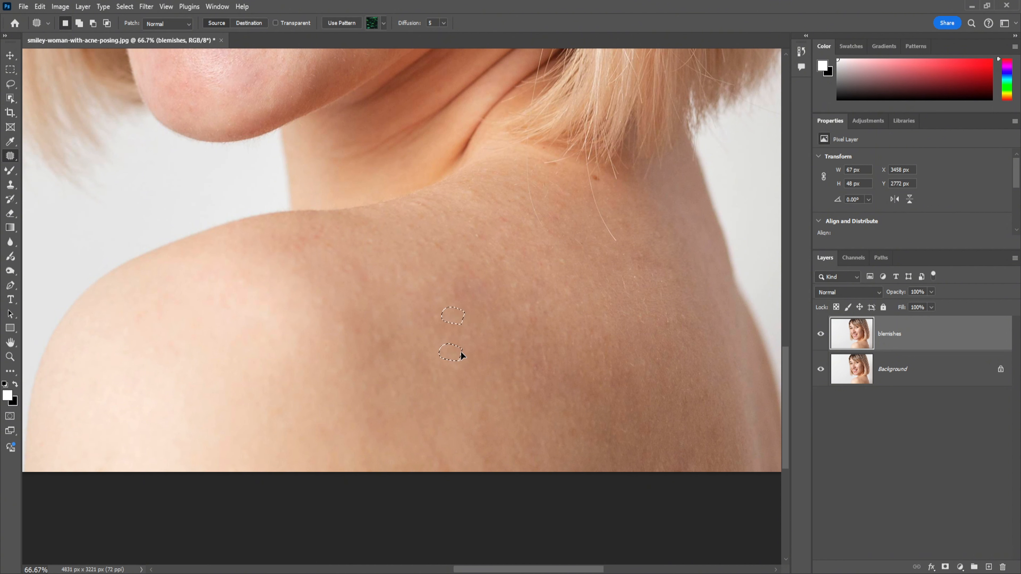
key("ctrl+d")
left_click_drag(358, 271, 333, 301)
key("ctrl+d")
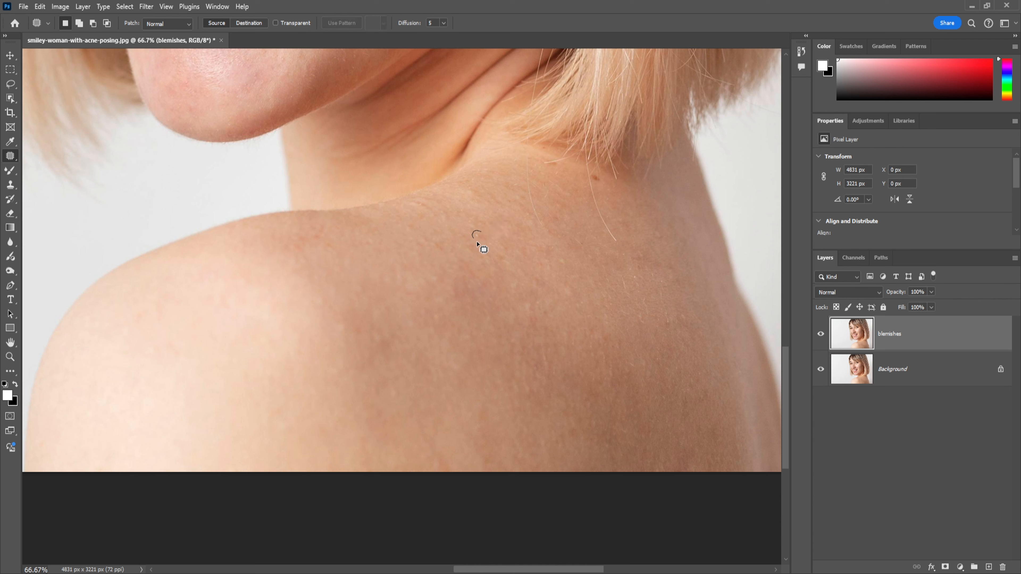
Switch to the Healing Brush and heal the small leftover spots on the shoulder and upper back
right_click(10, 156)
left_click(44, 176)
left_click(391, 324)
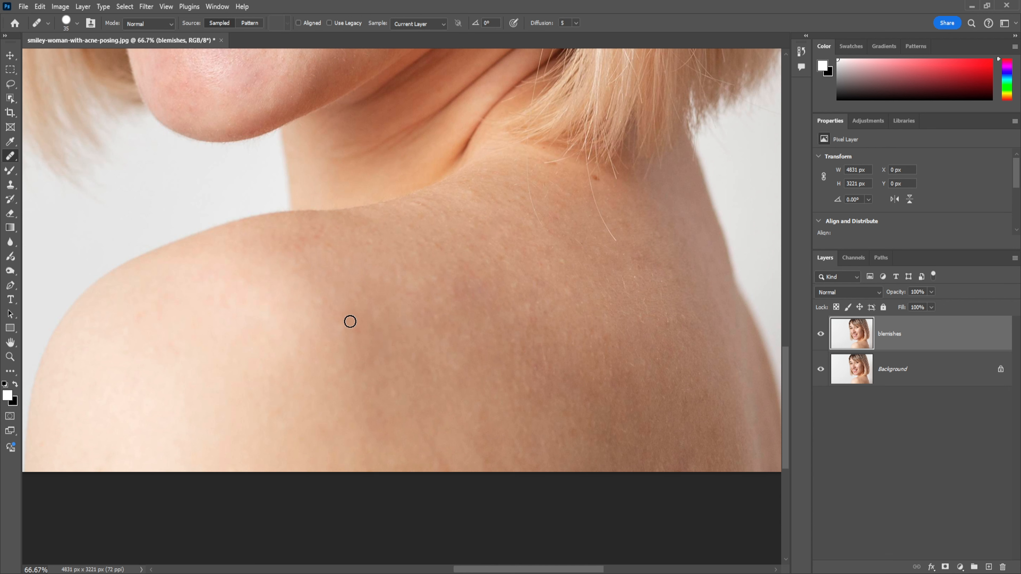
left_click(469, 285)
scroll(628, 298, "up", 1)
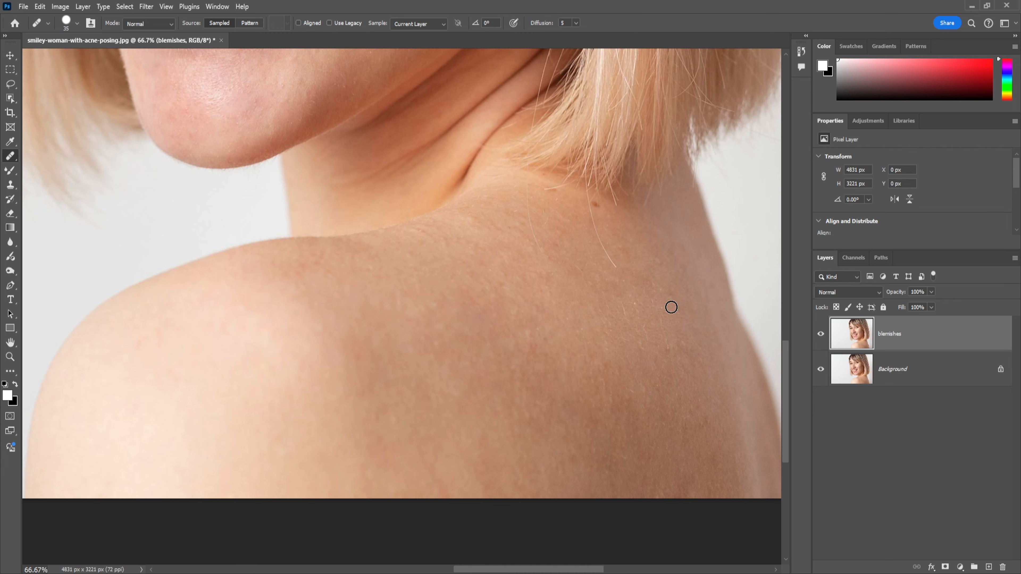
scroll(662, 293, "down", 5)
scroll(657, 394, "up", 4)
left_click(320, 257)
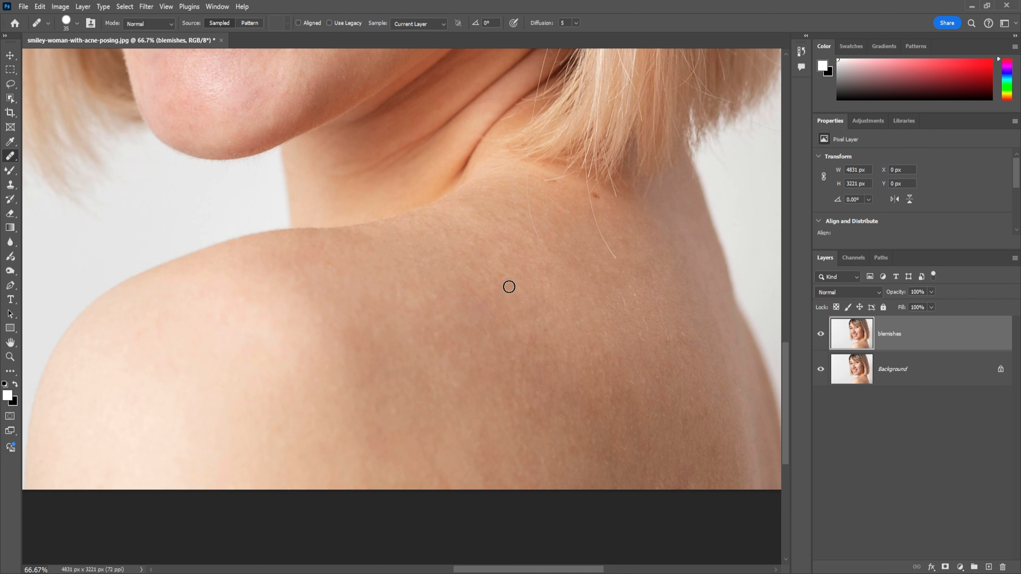
Compare the portrait with the blemishes layer hidden and shown, and check the overall retouch
left_click(821, 336)
left_click(822, 336)
key("ctrl+minus")
key("ctrl+minus")
key("ctrl+minus")
key("ctrl+minus")
left_click_drag(451, 259, 479, 353)
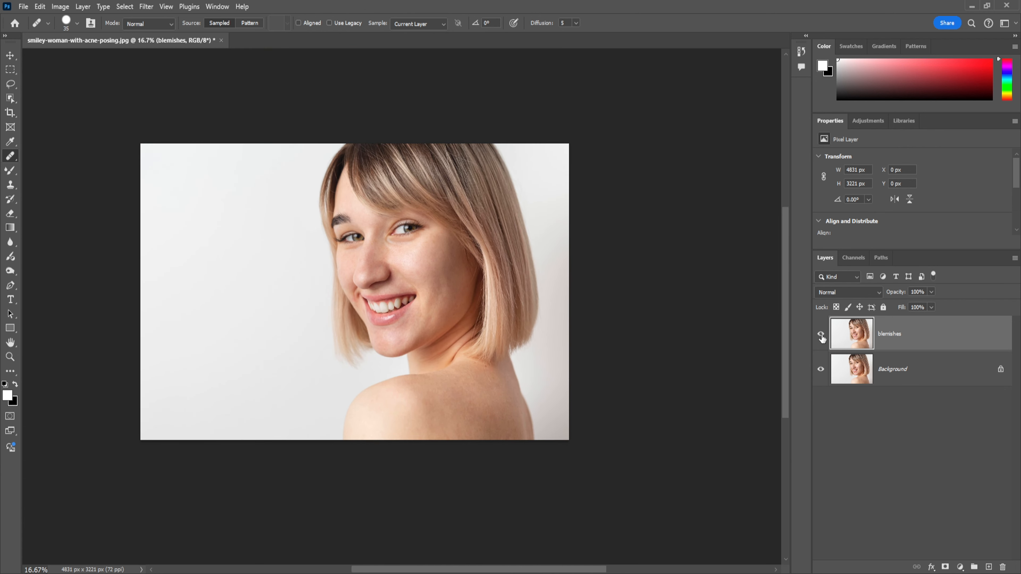
Enlarge the Healing Brush to 45 px and heal the remaining spots on the lower and right side of the back
key("ctrl+plus")
key("ctrl+plus")
key("ctrl+plus")
key("ctrl+plus")
mouse_move(601, 402)
left_mouse_down()
mouse_move(367, 89)
mouse_move(367, 47)
left_mouse_up()
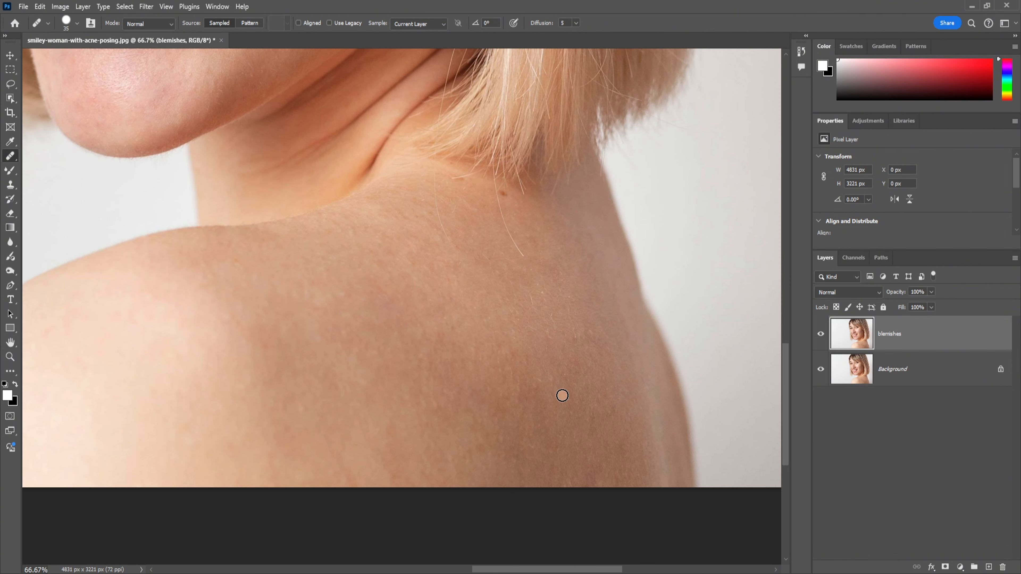
key("bracketright")
key("bracketright")
left_click(438, 441, "alt")
left_click(604, 384)
left_click(598, 328, "alt")
left_click(579, 327)
Duplicate the blemishes layer twice
key("ctrl+minus")
key("ctrl+minus")
key("ctrl+minus")
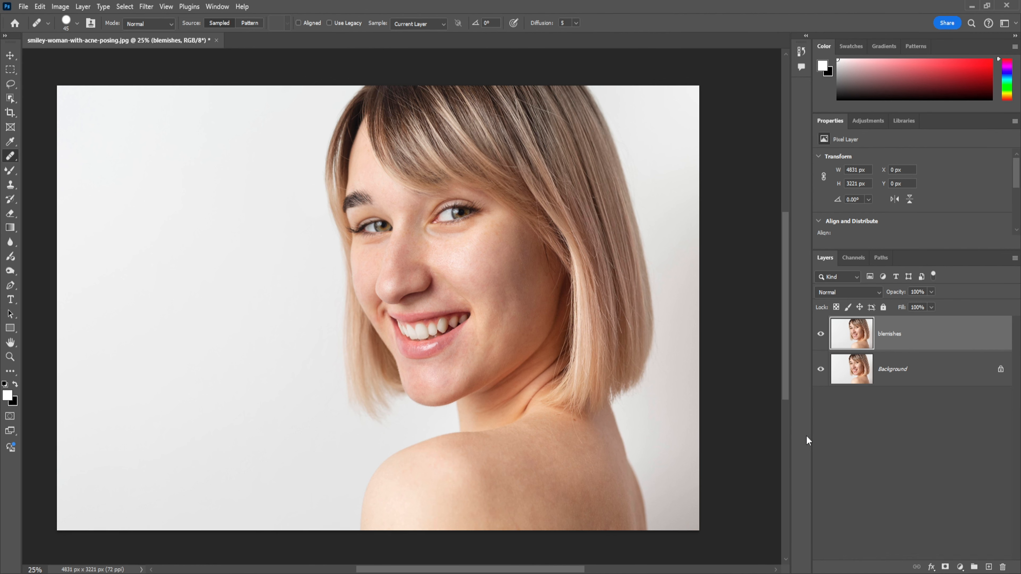
key("ctrl+j")
key("ctrl+j")
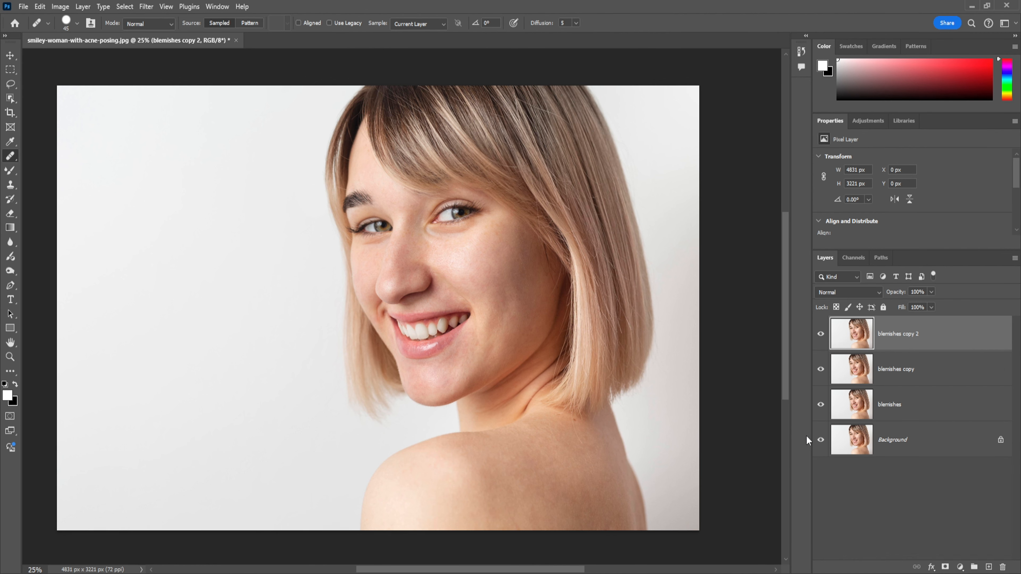
Rename the lower copy "low - color" and the upper copy "high - texture"
double_click(899, 376)
key("BackSpace")
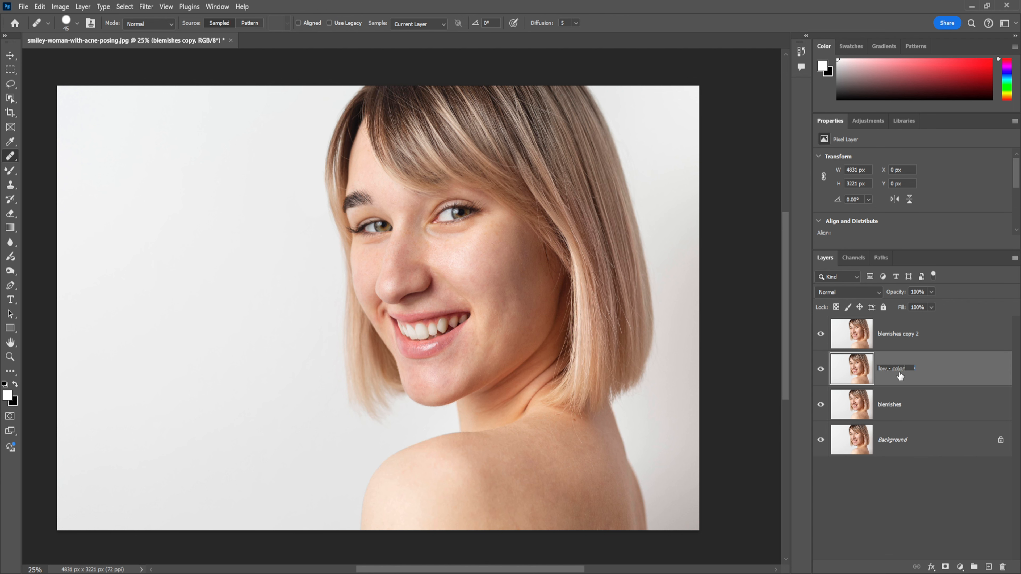
double_click(898, 336)
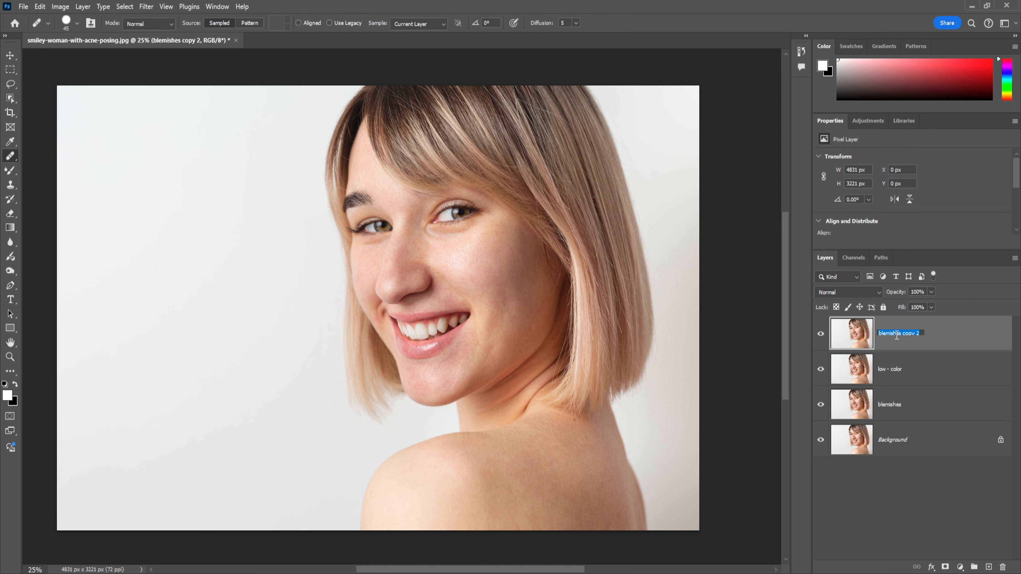
type("high - texture")
Hide the high - texture layer and apply a Gaussian Blur with a 5.6 px radius to the low - color layer
left_click(821, 336)
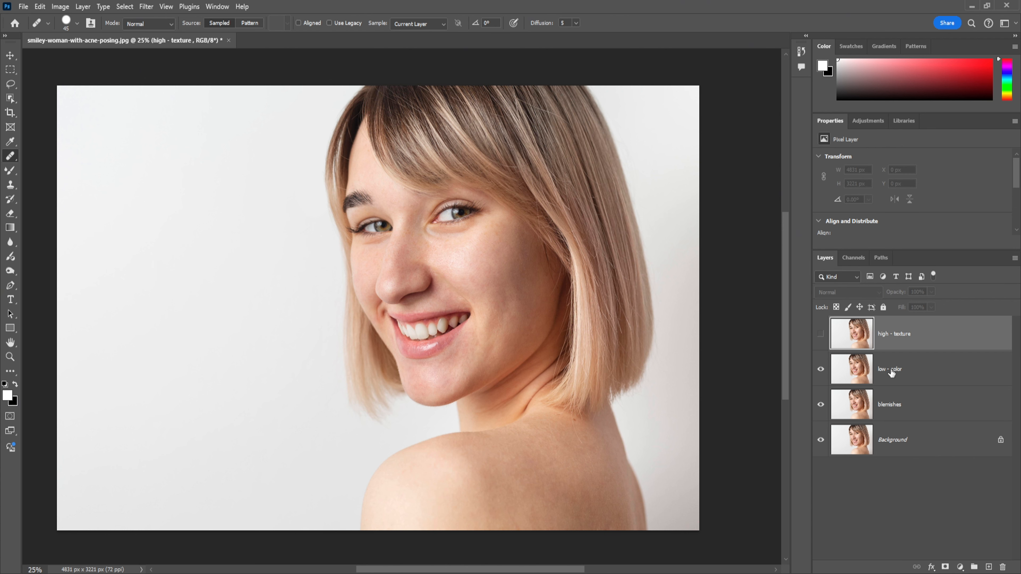
left_click(890, 372)
left_click(146, 6)
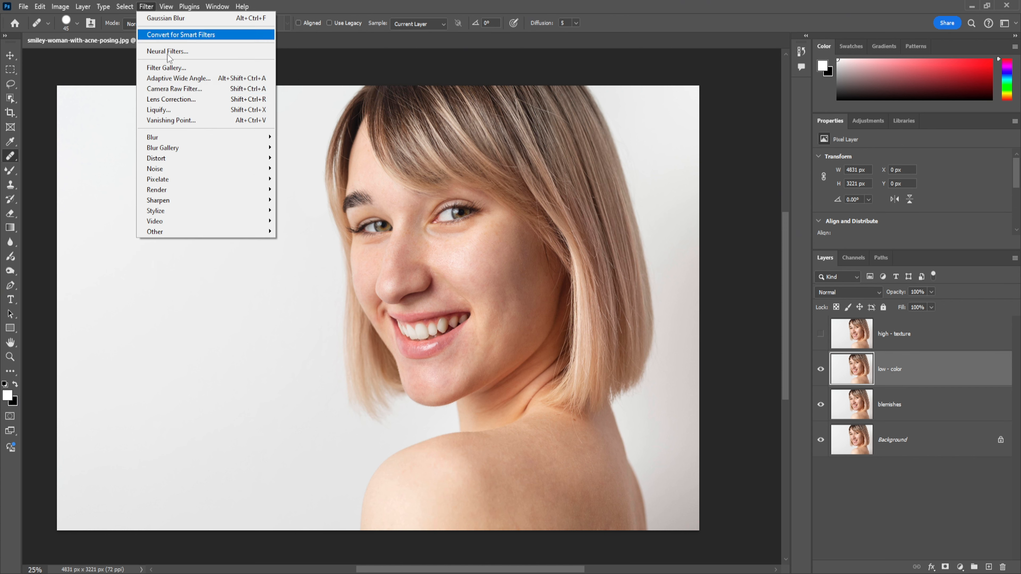
mouse_move(248, 138)
left_click(299, 179)
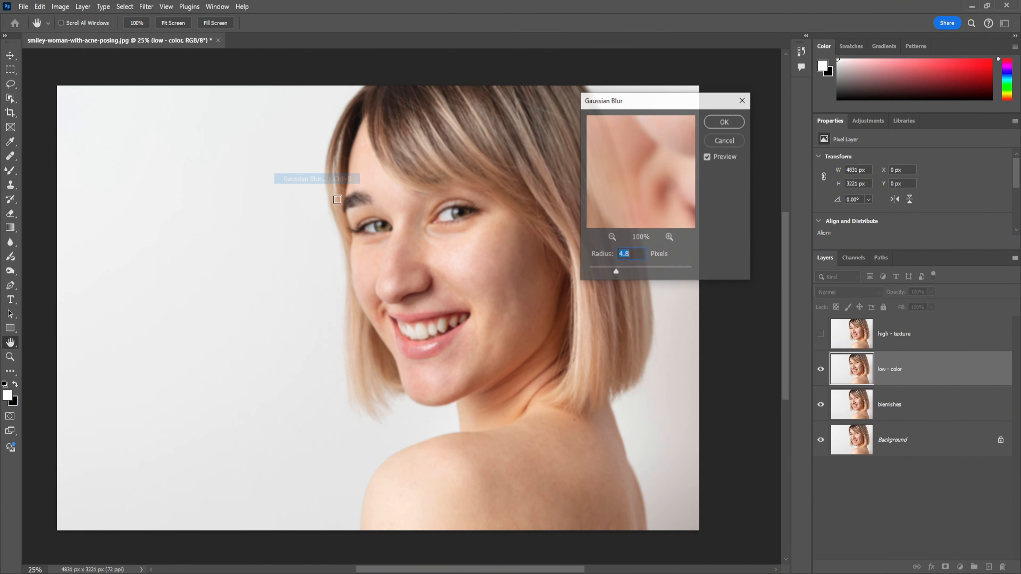
left_click(459, 212)
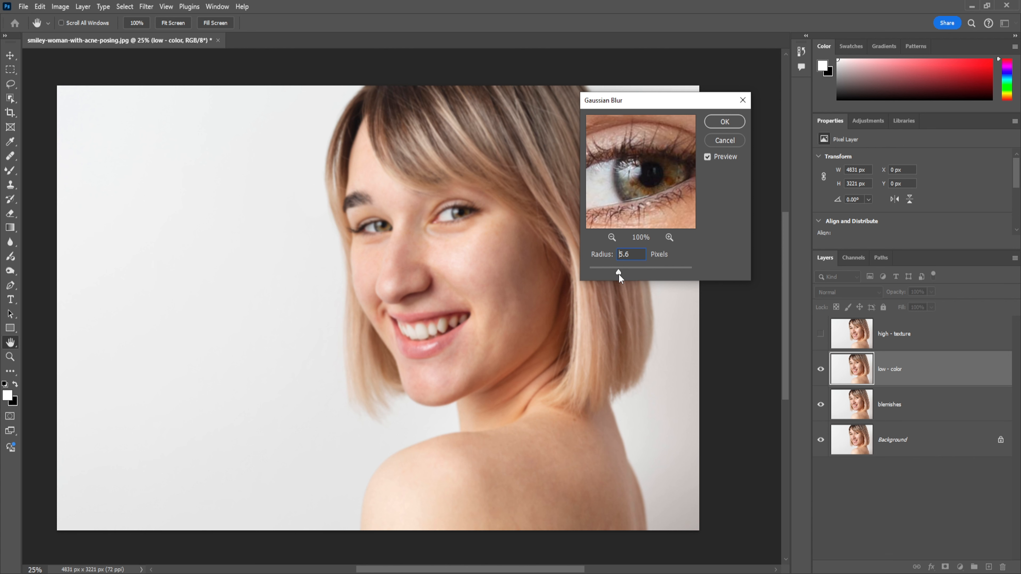
left_click(725, 121)
Show the high - texture layer and use Apply Image on it with low - color as source, Subtract blending, scale 2 and offset 128
left_click(911, 335)
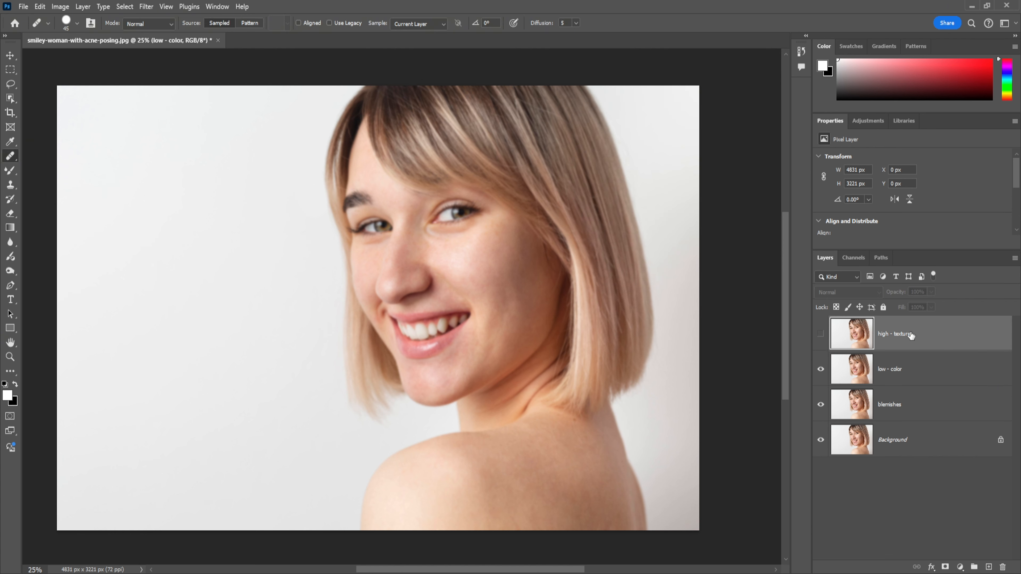
left_click(821, 335)
left_click(60, 7)
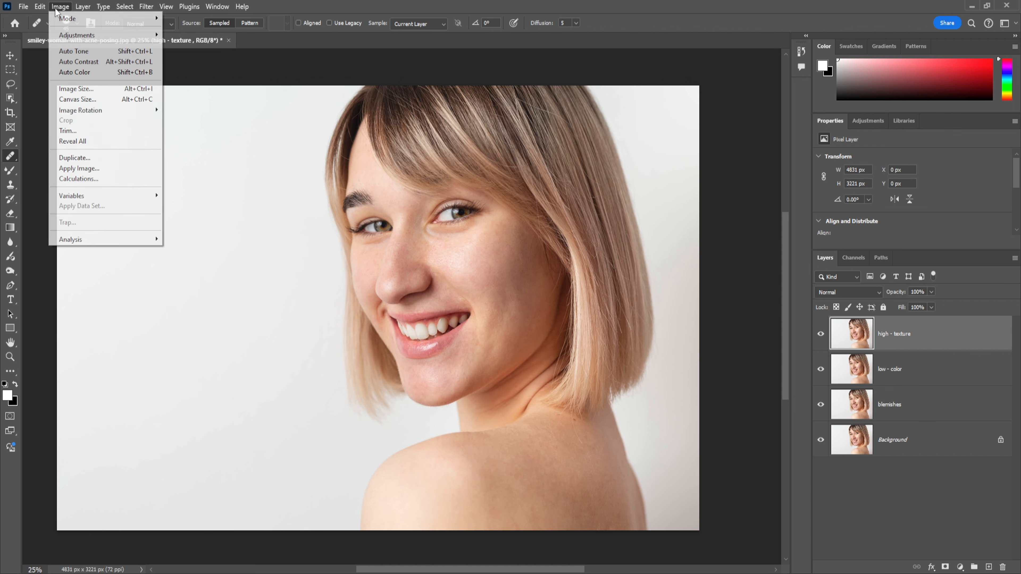
left_click(77, 169)
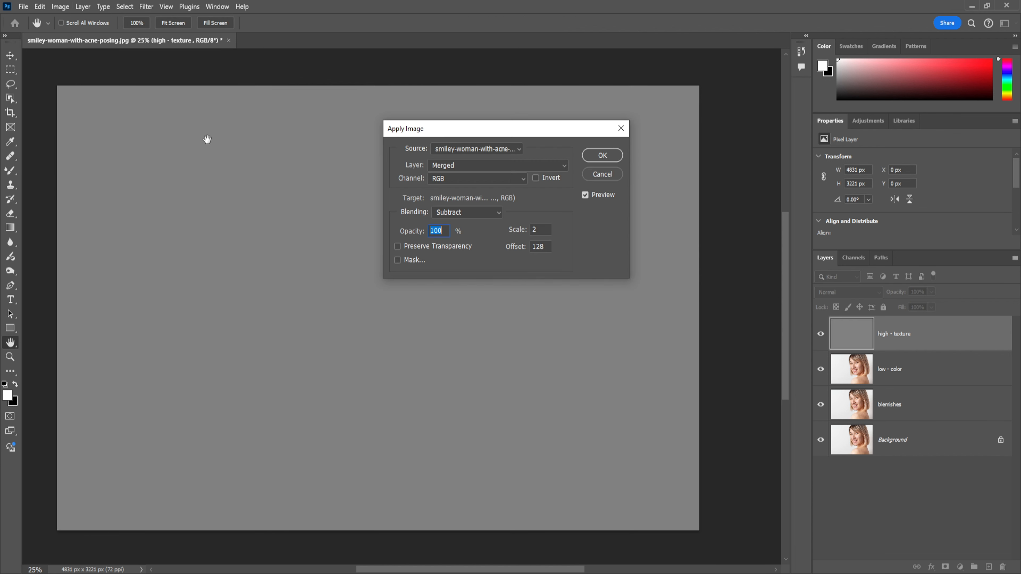
left_click(564, 165)
left_click(458, 212)
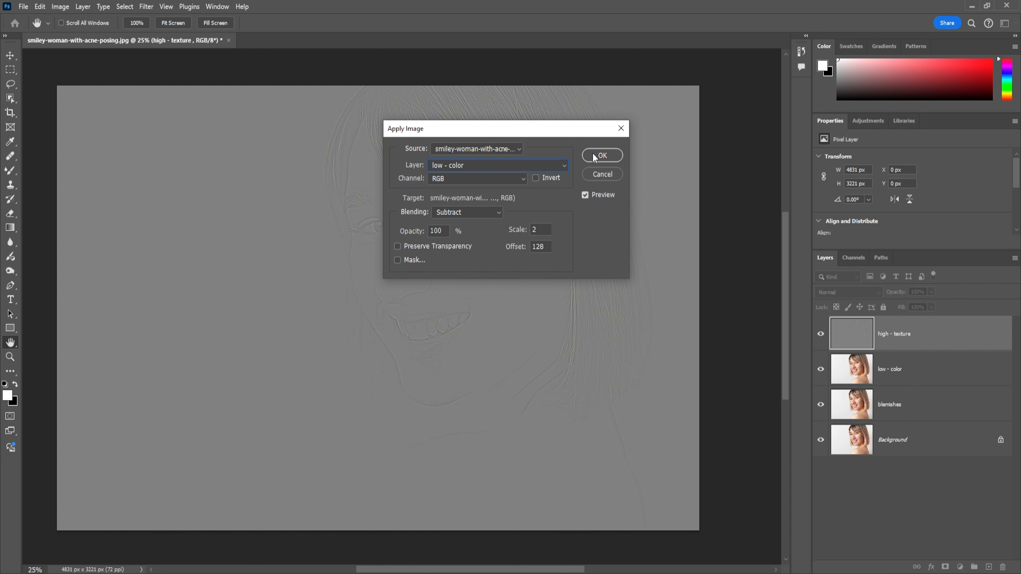
left_click(602, 156)
Set the high - texture layer's blend mode to Linear Light
key("j")
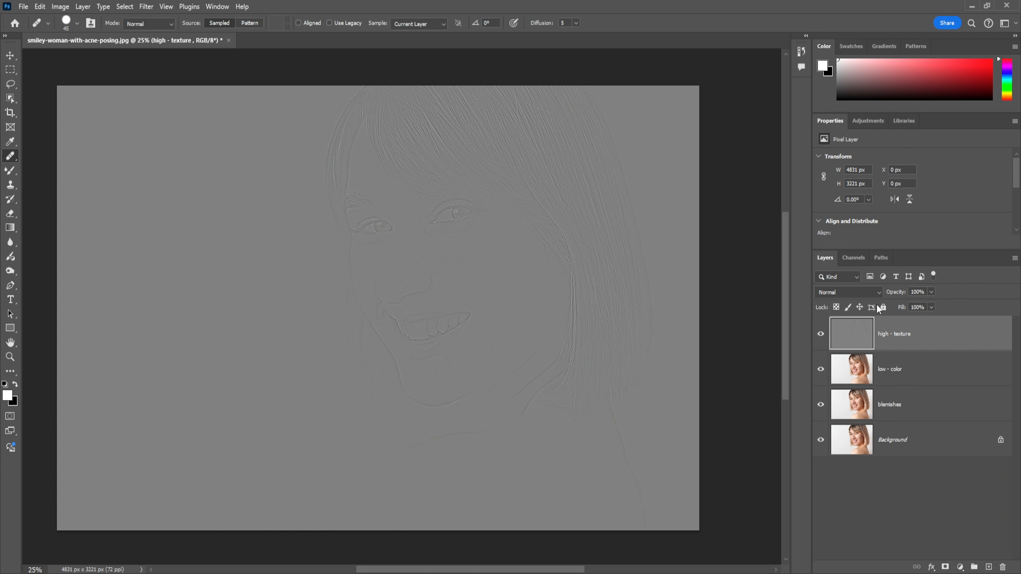
left_click(880, 290)
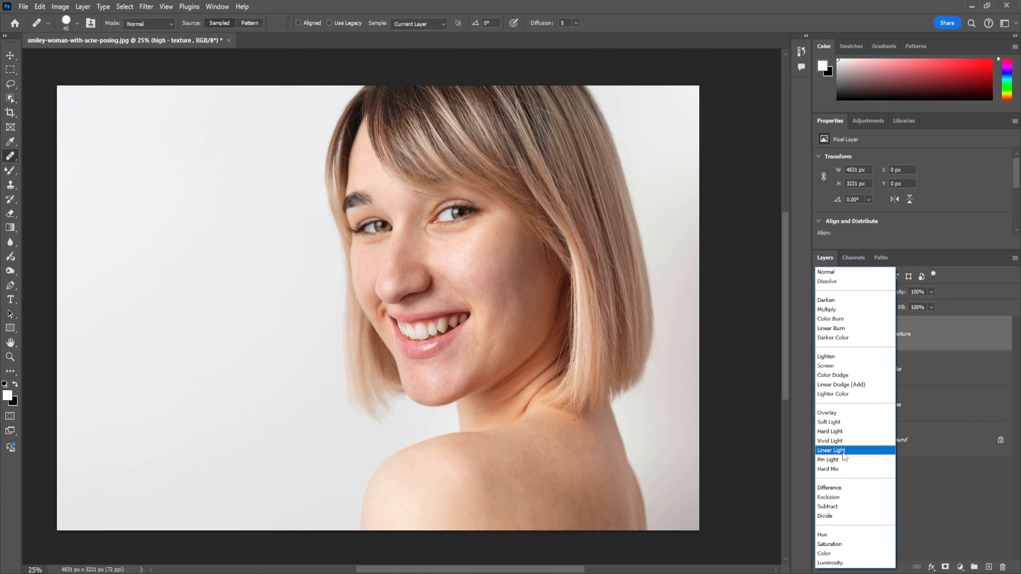
left_click(844, 452)
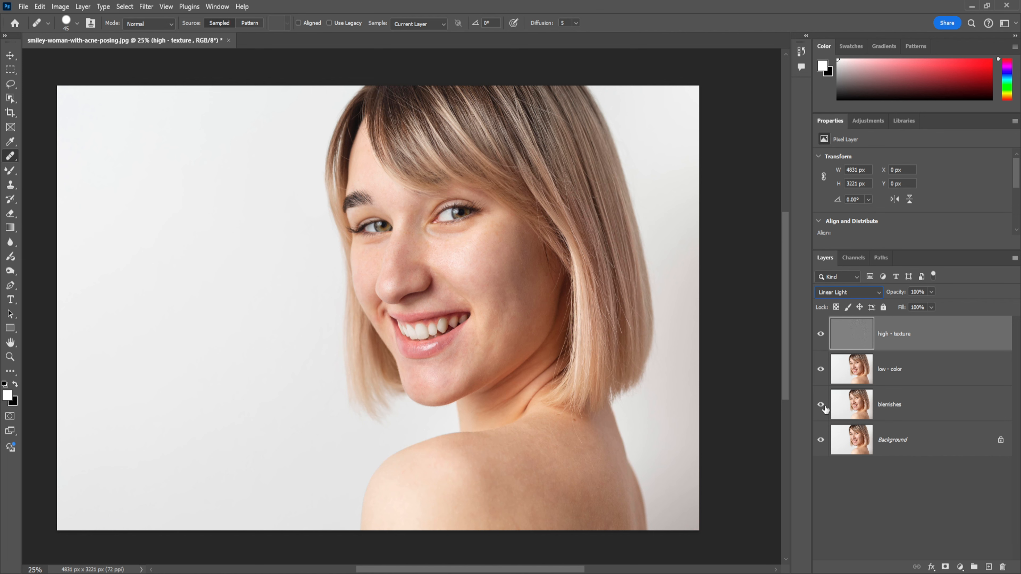
On the low - color layer, lasso the forehead skin down to the bridge of the nose and apply a 4.9 px Gaussian Blur
left_click(907, 373)
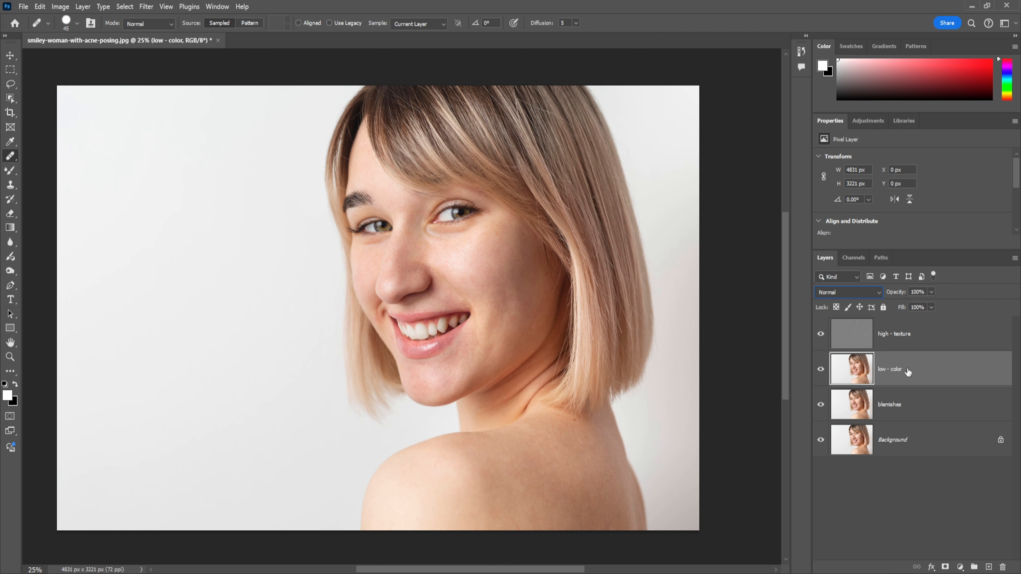
key("ctrl+plus")
key("ctrl+plus")
left_click_drag(515, 208, 497, 313)
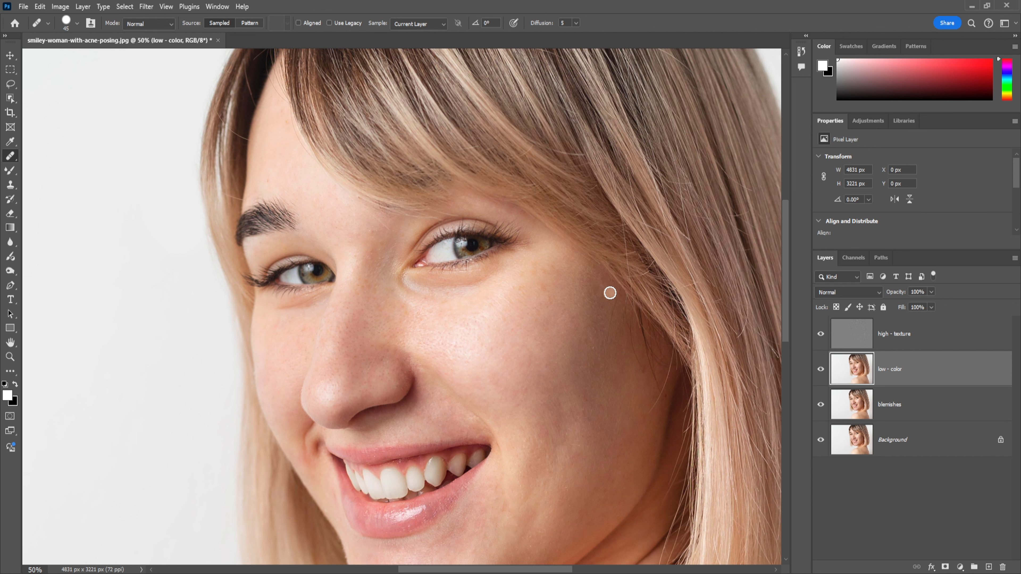
left_click(15, 85)
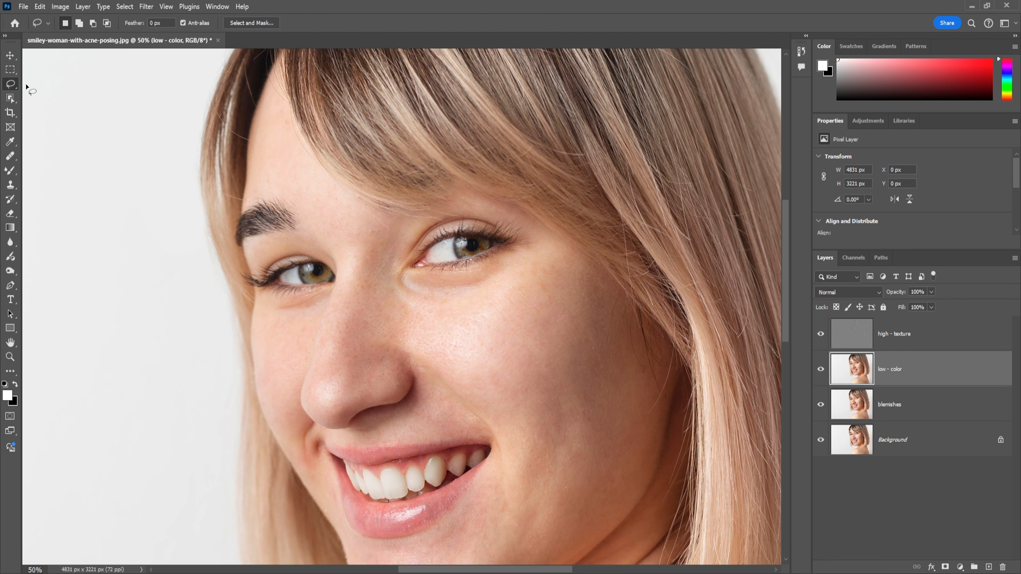
right_click(889, 372)
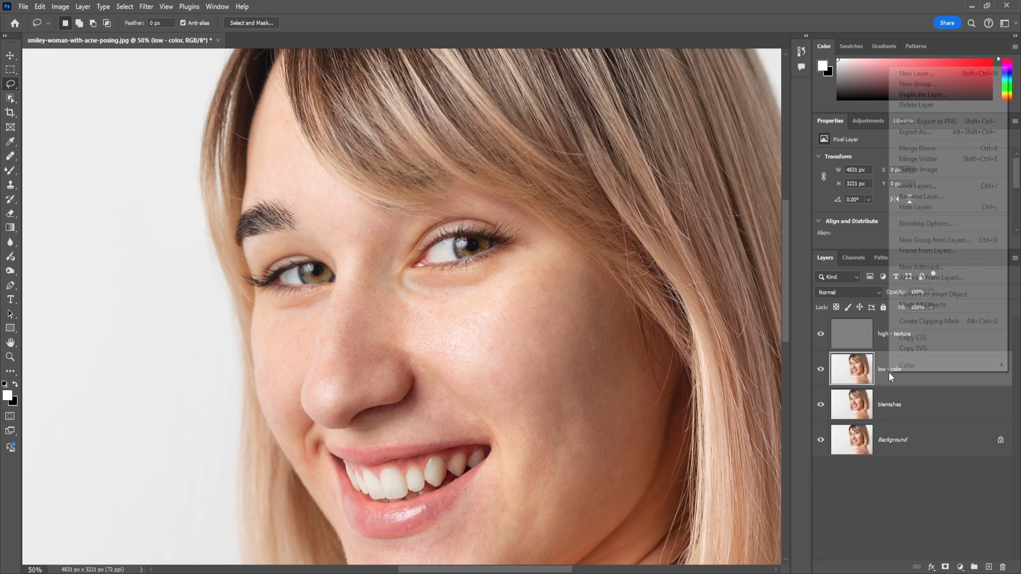
left_click(879, 376)
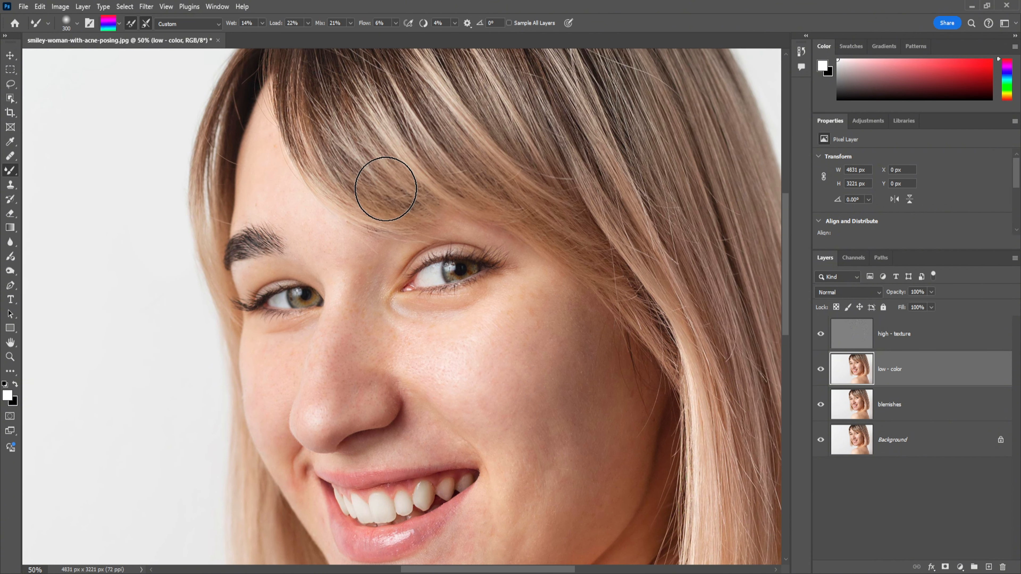
left_click(10, 84)
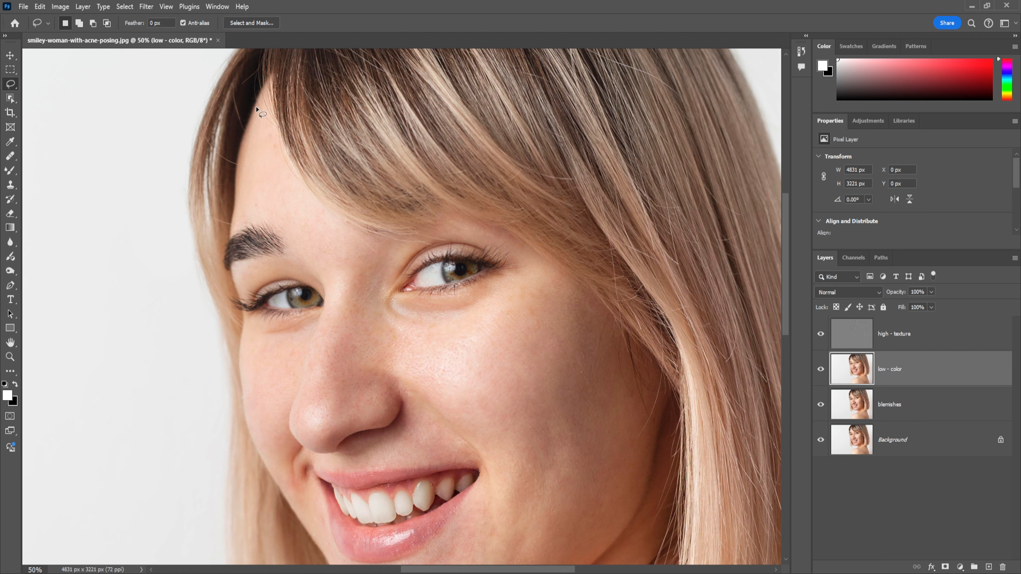
left_click_drag(256, 107, 245, 148)
mouse_move(238, 197)
left_mouse_down()
mouse_move(235, 232)
mouse_move(263, 230)
left_mouse_up()
mouse_move(297, 267)
left_mouse_down()
mouse_move(329, 303)
mouse_move(375, 306)
mouse_move(400, 249)
mouse_move(326, 205)
mouse_move(329, 215)
mouse_move(258, 109)
left_mouse_up()
key("ctrl+alt+f")
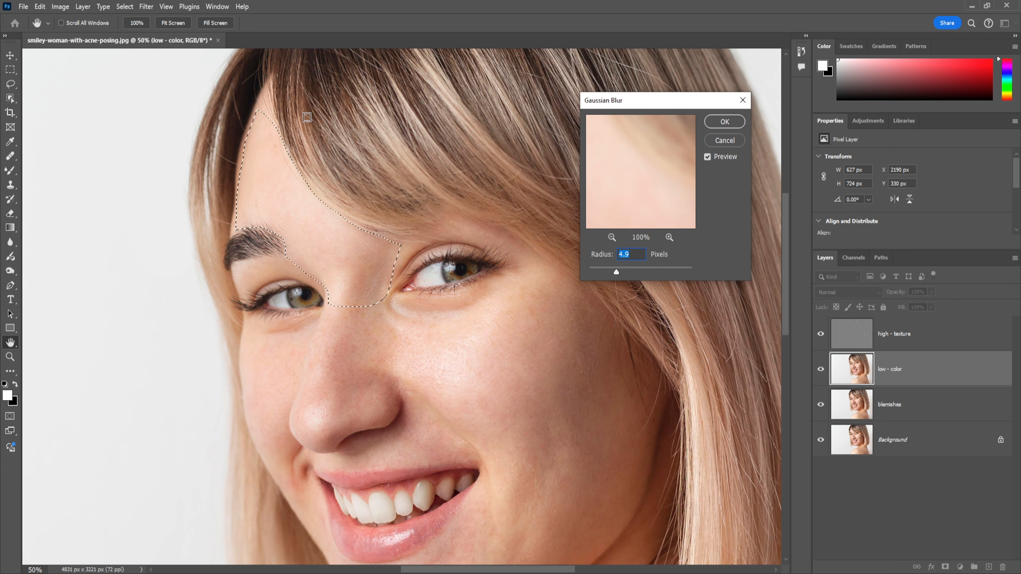
left_click(724, 121)
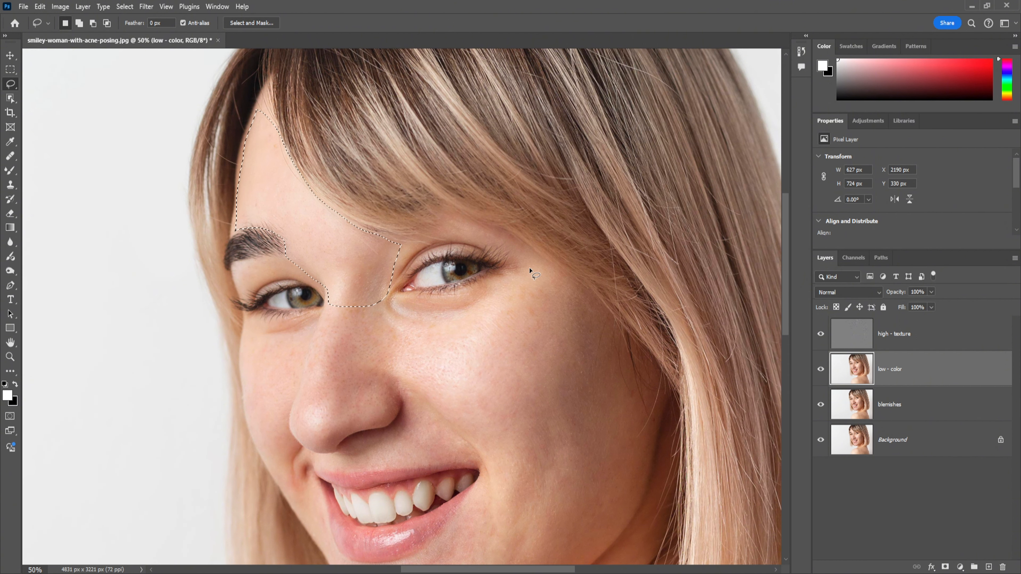
On the low - color layer, lasso the nose and the large cheek down to the jaw and apply a 9.4 px Gaussian Blur
key("ctrl+d")
mouse_move(515, 274)
left_mouse_down()
mouse_move(458, 303)
mouse_move(372, 295)
mouse_move(341, 328)
mouse_move(321, 400)
left_mouse_up()
key("ctrl+d")
left_click_drag(326, 289, 468, 311)
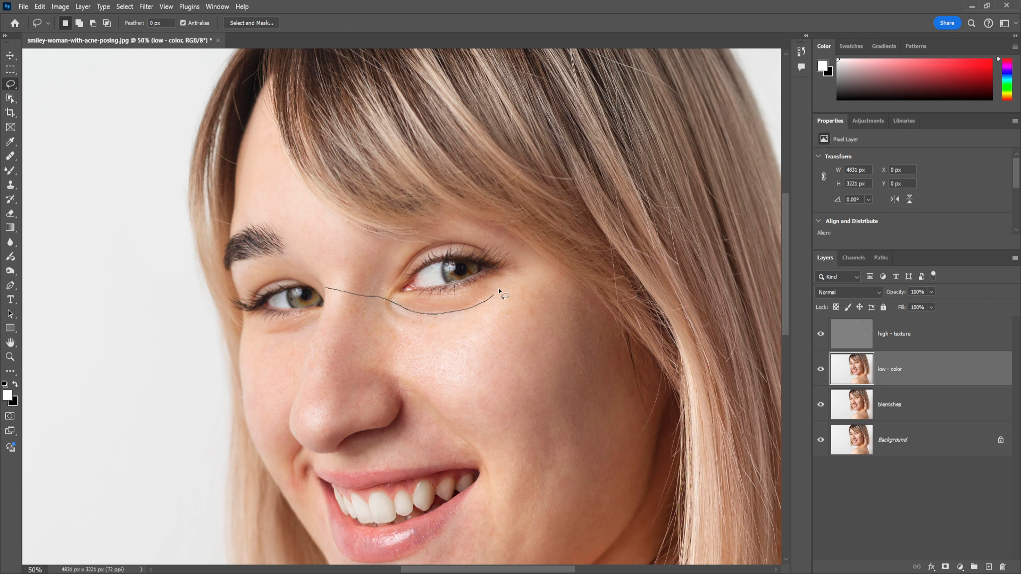
mouse_move(528, 272)
left_mouse_down()
mouse_move(612, 320)
mouse_move(652, 455)
mouse_move(646, 489)
mouse_move(601, 558)
mouse_move(586, 555)
mouse_move(492, 471)
left_mouse_up()
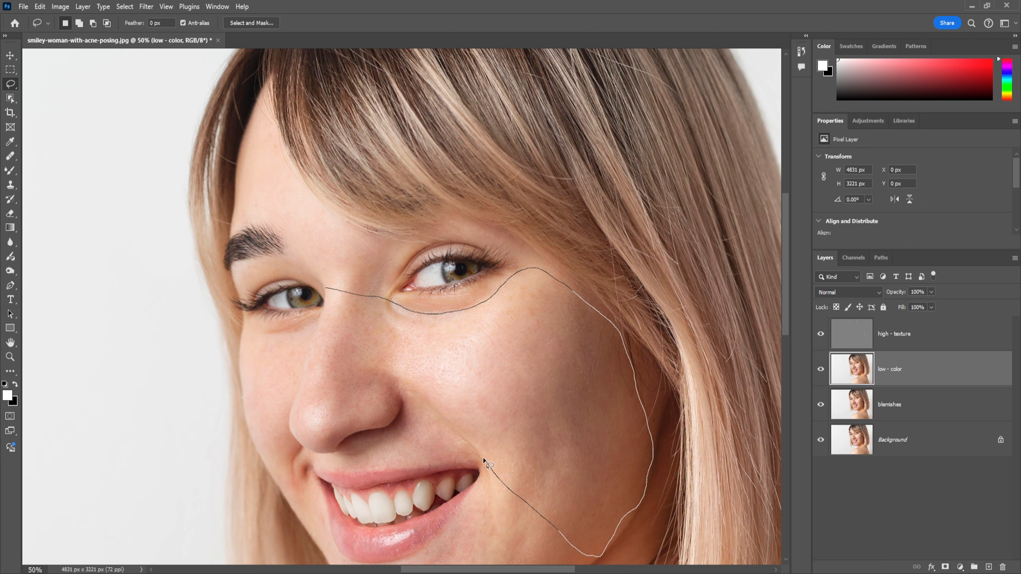
mouse_move(423, 413)
left_mouse_down()
mouse_move(402, 400)
mouse_move(390, 423)
mouse_move(333, 447)
mouse_move(295, 430)
left_mouse_up()
left_click_drag(303, 380, 328, 288)
key("ctrl+alt+f")
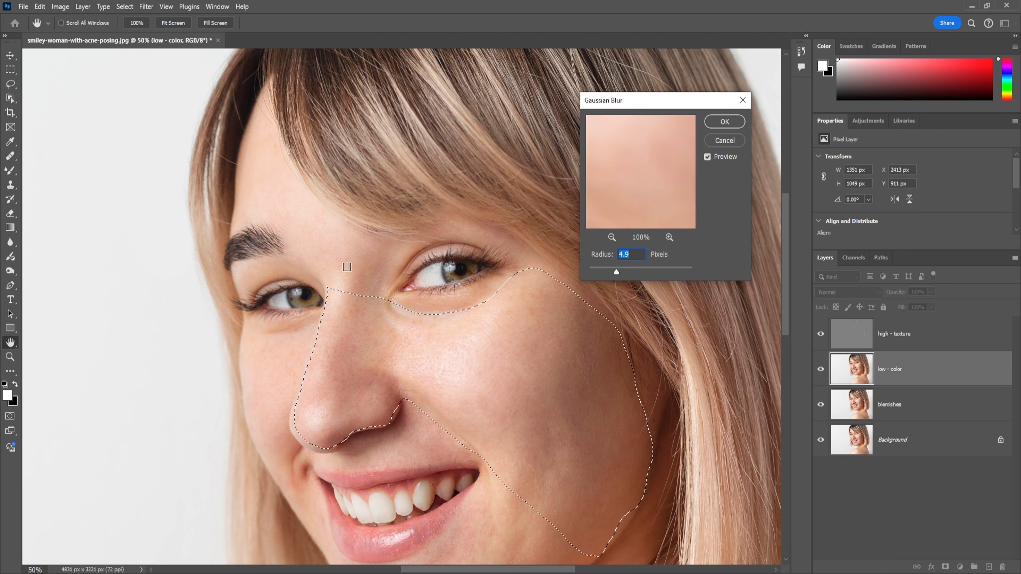
left_click_drag(616, 272, 629, 271)
left_click(731, 122)
Lasso the skin between the nose and upper lip and apply a 9.4 px Gaussian Blur, leaving nothing selected
scroll(505, 386, "down", 5)
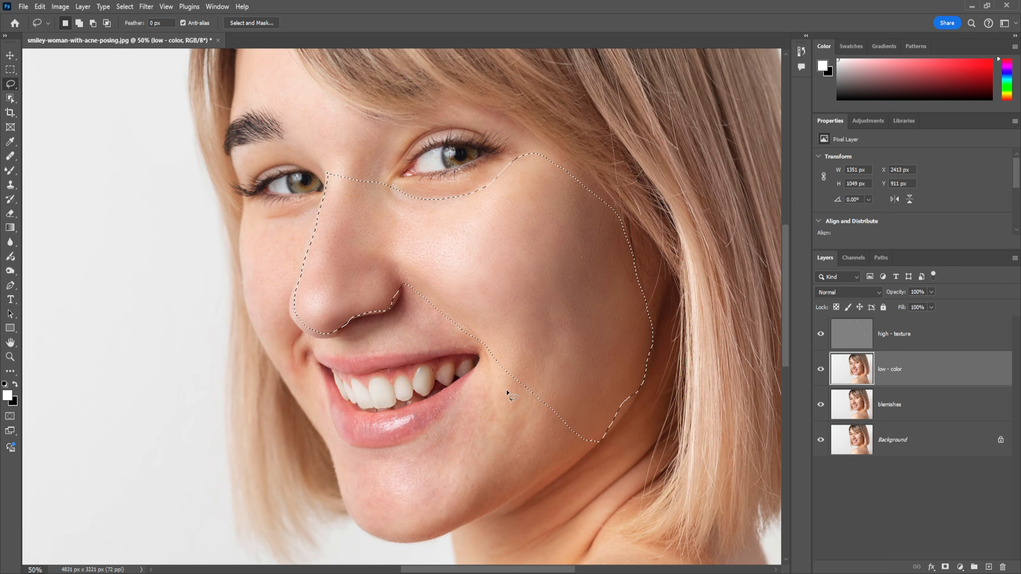
key("l")
key("ctrl+d")
mouse_move(403, 297)
left_mouse_down()
mouse_move(321, 348)
mouse_move(347, 359)
mouse_move(485, 350)
mouse_move(458, 317)
left_mouse_up()
left_click_drag(408, 289, 401, 299)
key("ctrl+alt+f")
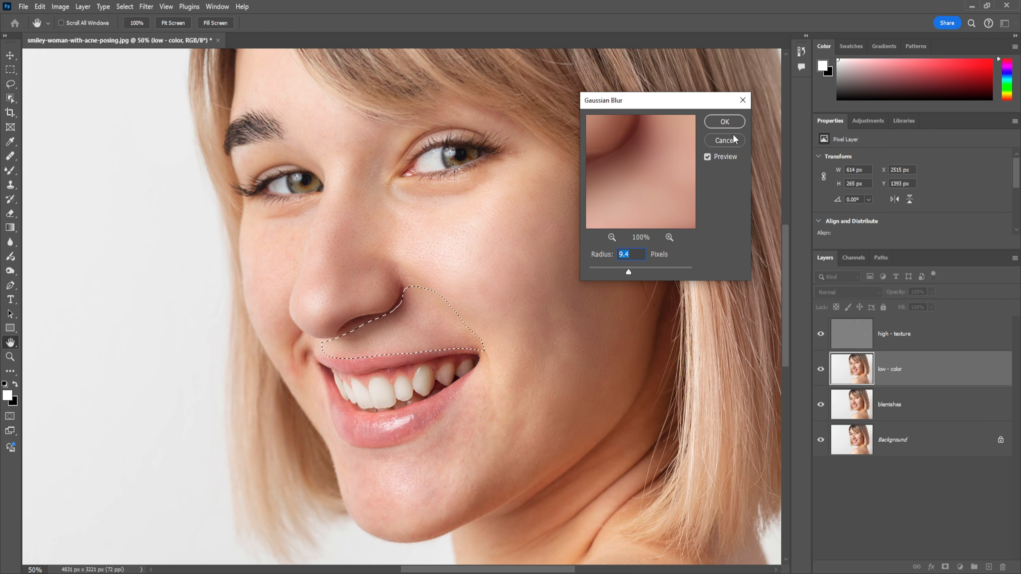
left_click(725, 122)
key("ctrl+d")
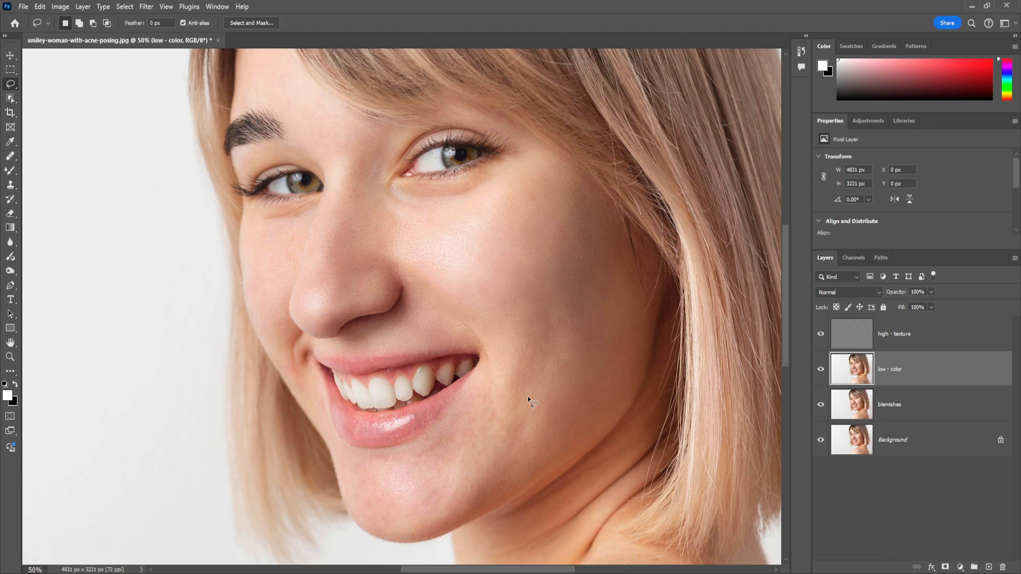
Lasso the chin and the lower cheek around the mouth, apply a 9.4 px Gaussian Blur and deselect
mouse_move(484, 351)
left_mouse_down()
mouse_move(533, 384)
mouse_move(591, 457)
mouse_move(574, 454)
mouse_move(435, 533)
mouse_move(384, 537)
mouse_move(347, 498)
mouse_move(332, 461)
mouse_move(394, 450)
mouse_move(445, 418)
mouse_move(480, 346)
left_mouse_up()
key("ctrl+alt+f")
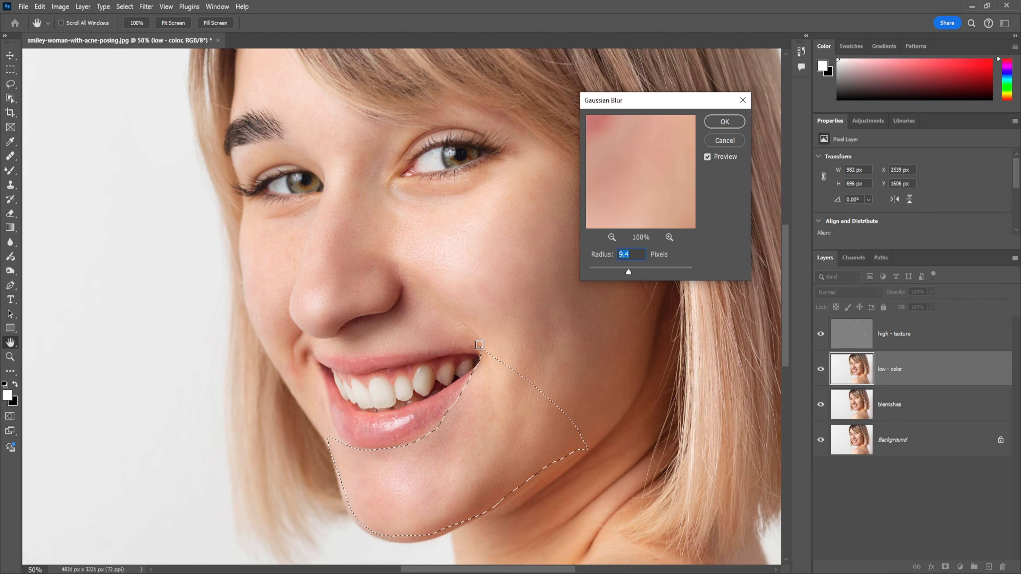
left_click(723, 122)
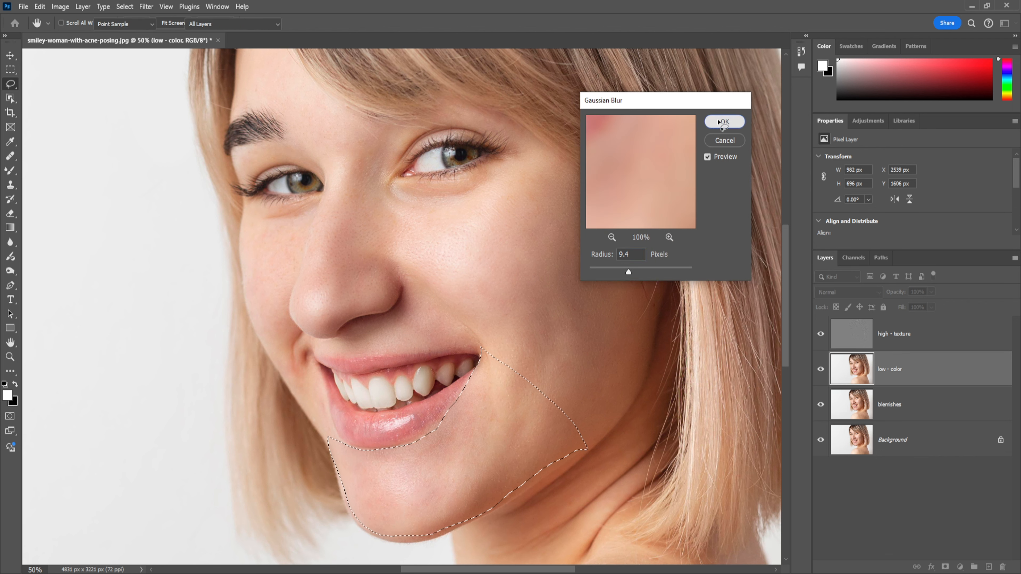
key("ctrl+d")
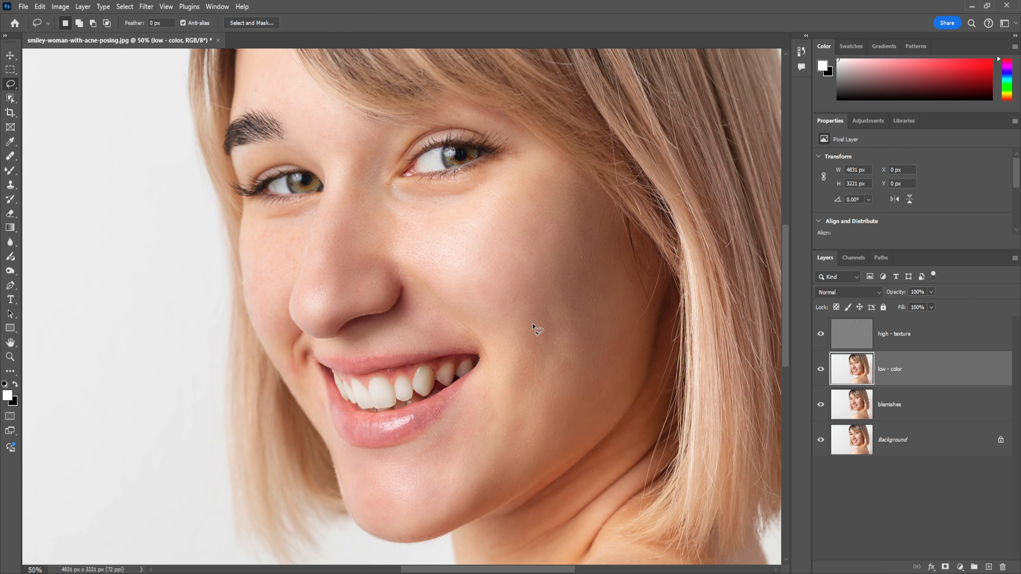
Lasso the narrow far cheek from under the eye down to the mouth corner, apply a 9.4 px Gaussian Blur and deselect
scroll(487, 346, "left", 4)
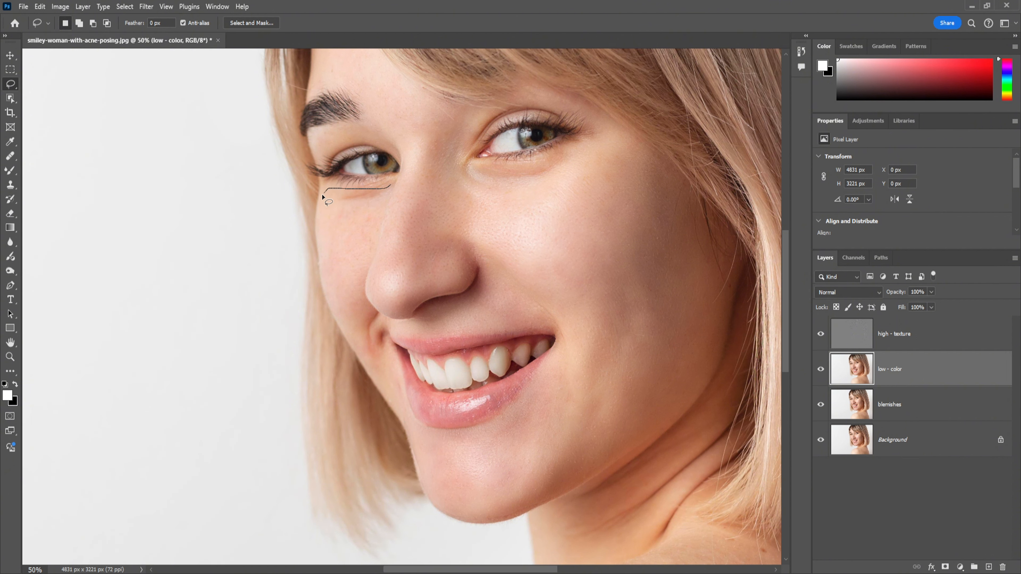
left_click_drag(318, 218, 318, 247)
mouse_move(345, 335)
left_mouse_down()
mouse_move(403, 416)
mouse_move(407, 383)
mouse_move(390, 339)
left_mouse_up()
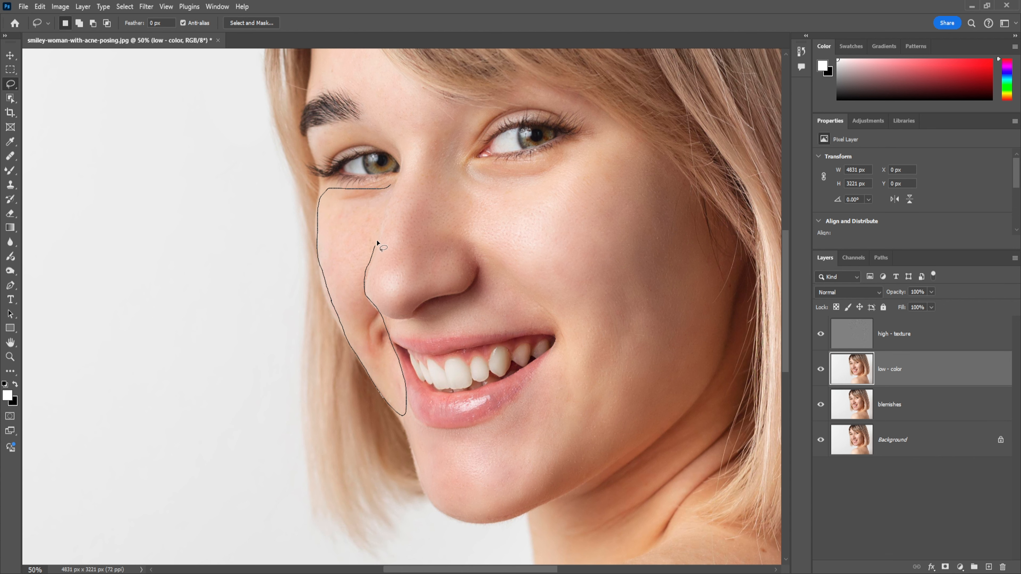
left_click_drag(377, 243, 394, 187)
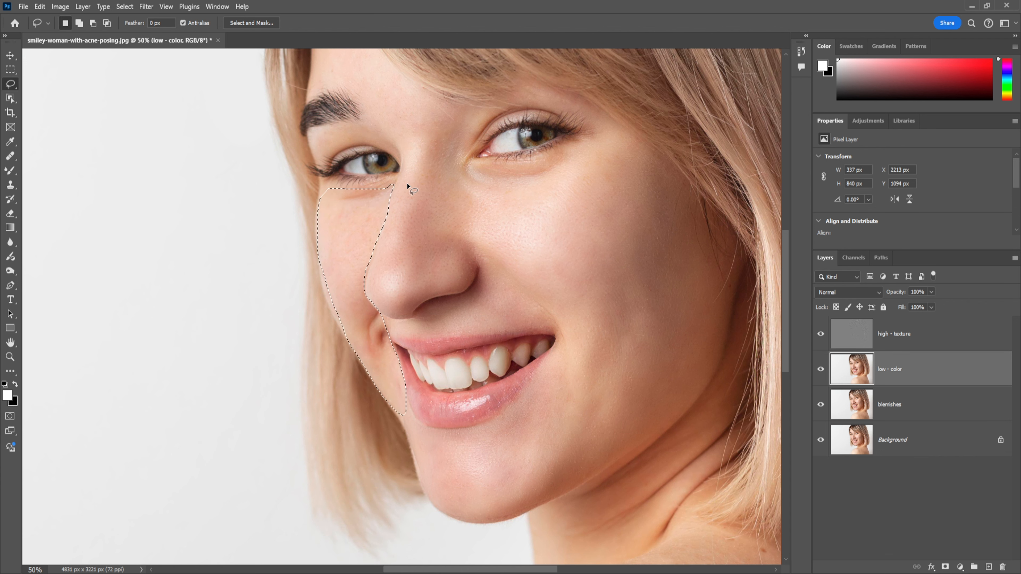
key("ctrl+alt+f")
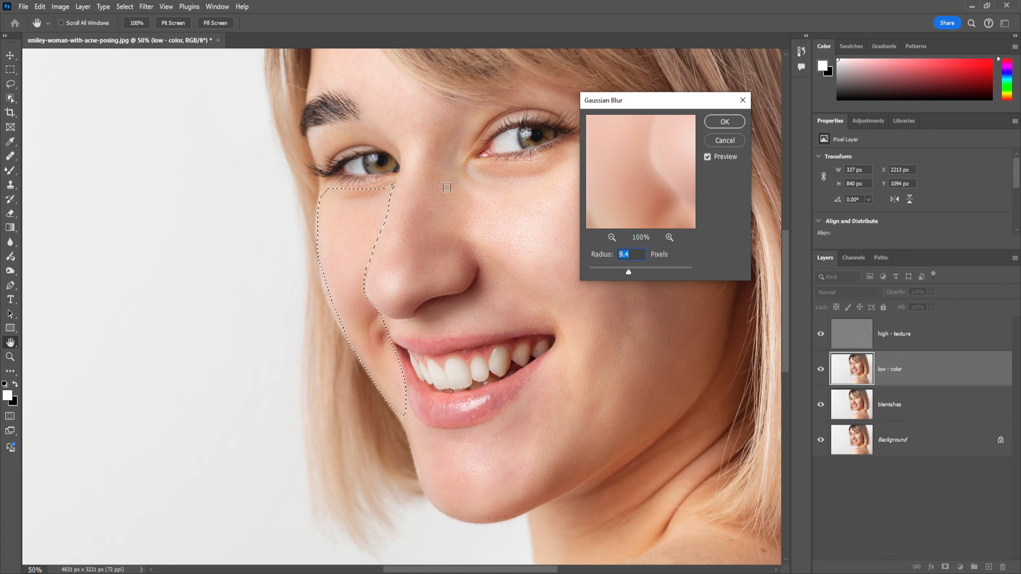
left_click(724, 122)
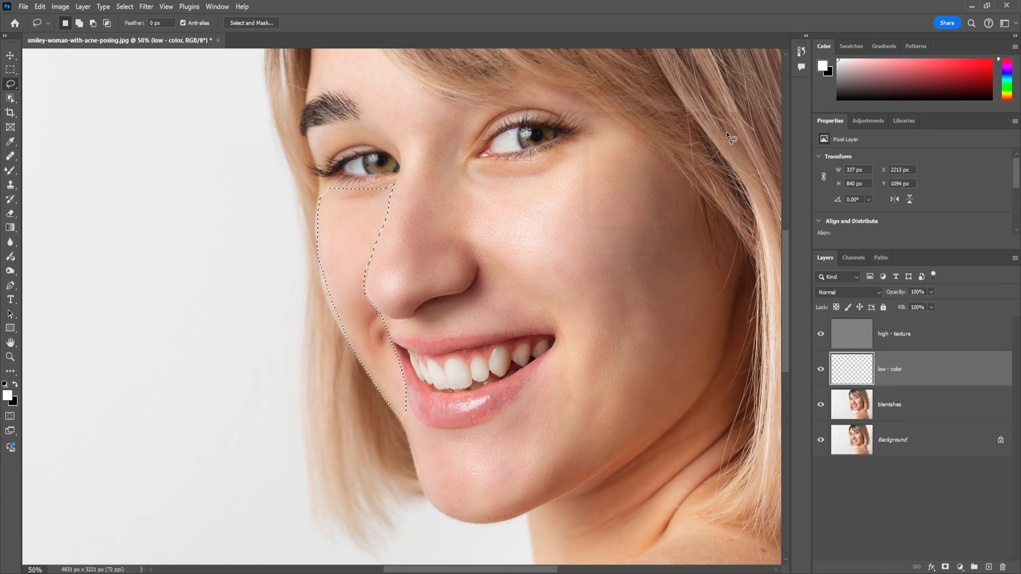
key("ctrl+d")
Lasso the small skin patch just below the far mouth corner, apply a 9.4 px Gaussian Blur and deselect
key("l")
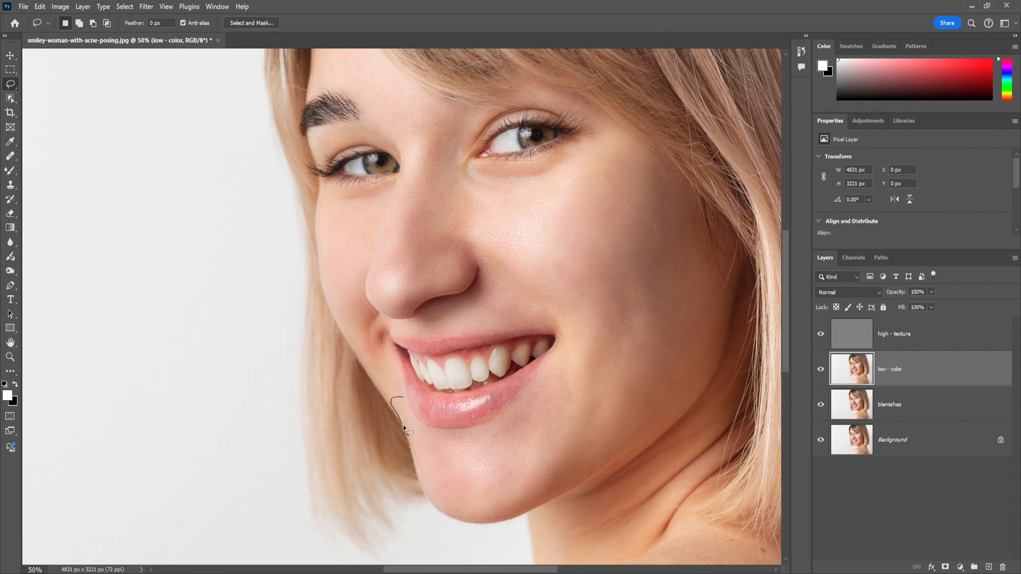
left_click_drag(403, 391, 406, 389)
key("ctrl+alt+f")
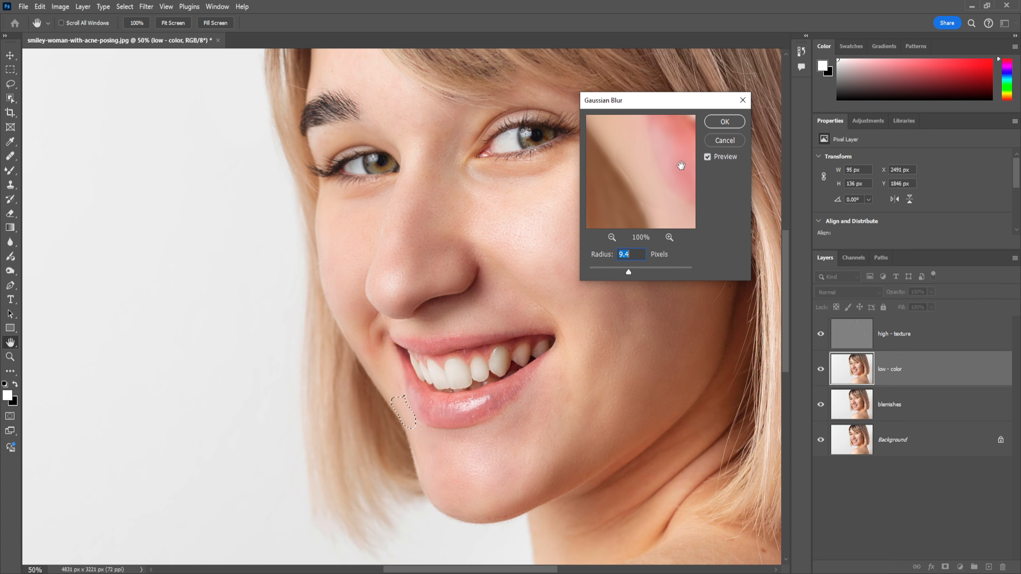
left_click(711, 124)
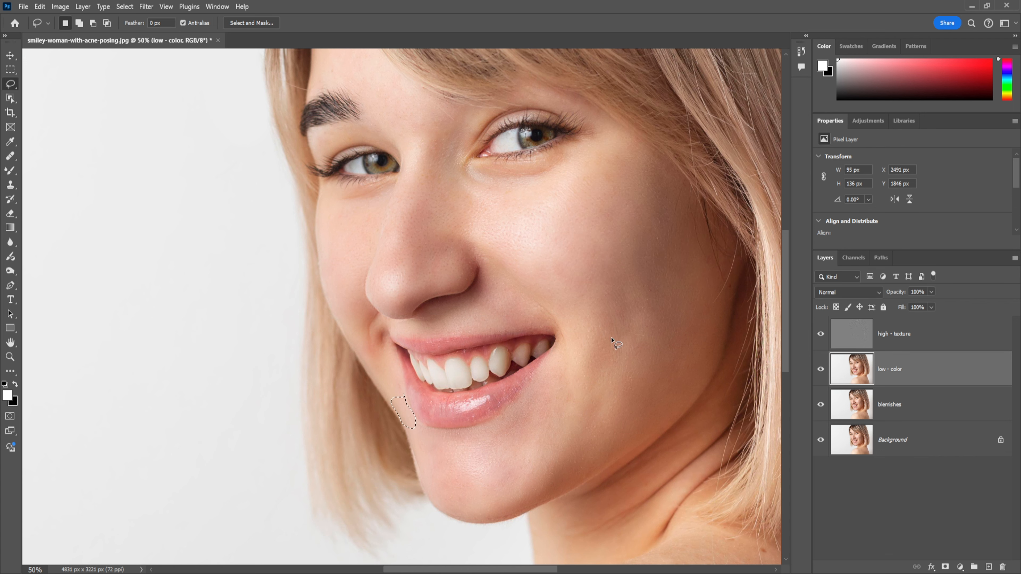
key("ctrl+d")
Lasso the thin strip along the far edge of the chin, apply a 9.4 px Gaussian Blur and deselect
left_click_drag(410, 445, 415, 441)
key("ctrl+alt+f")
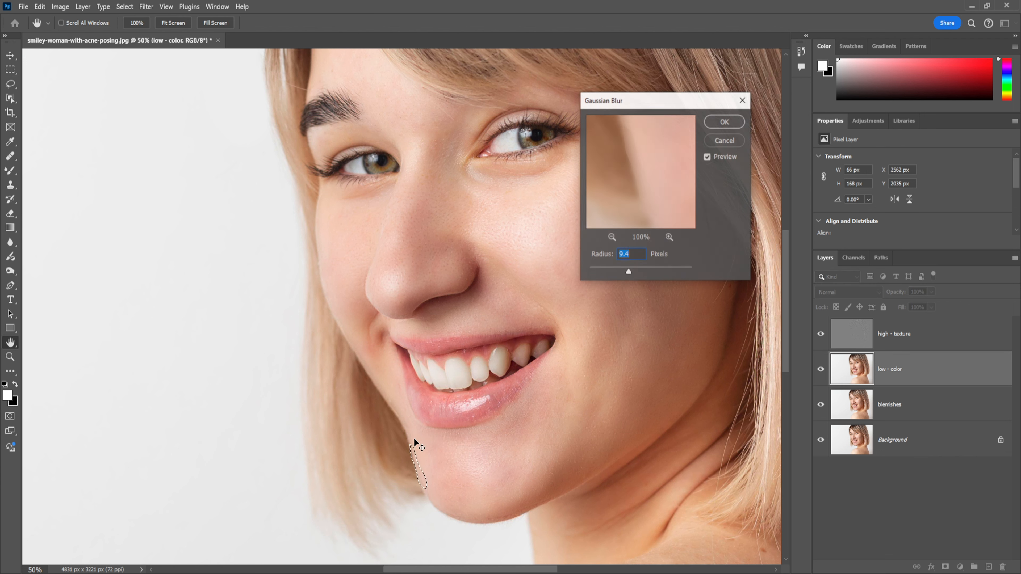
left_click(733, 121)
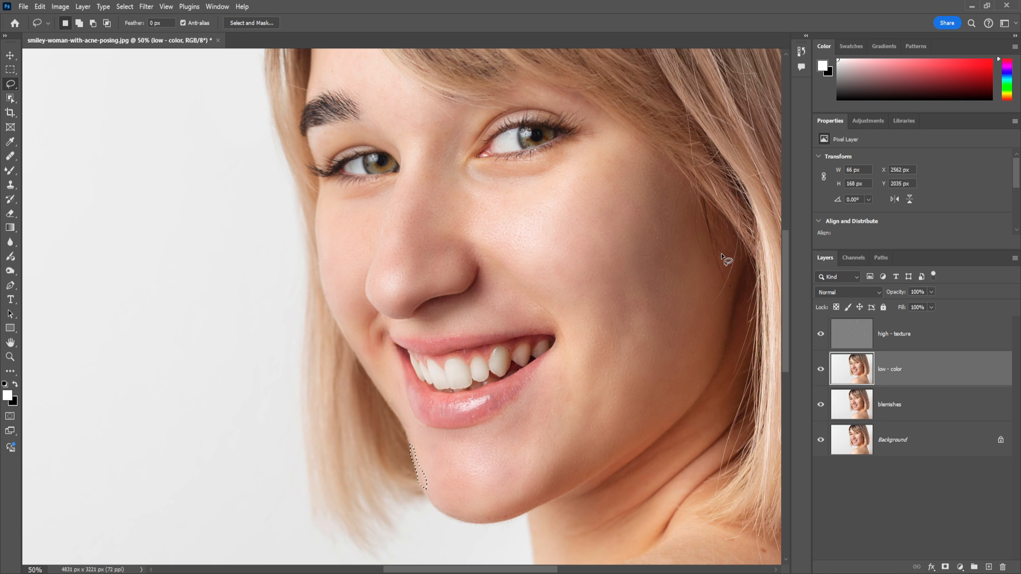
key("ctrl+d")
Lasso a small patch in the middle of the near cheek beside the nose, apply a 9.4 px Gaussian Blur and deselect
scroll(610, 489, "up", 2)
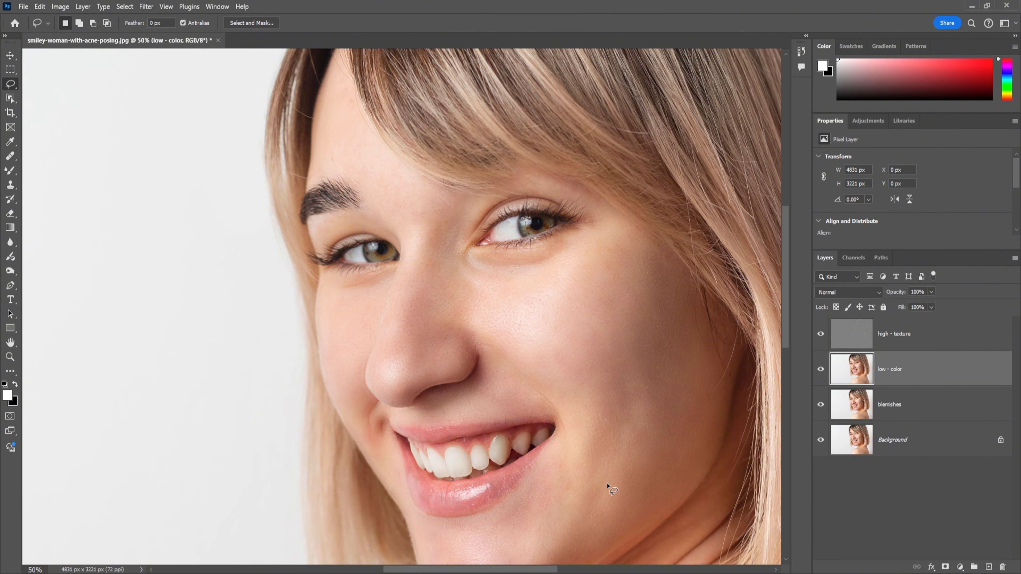
scroll(607, 483, "down", 3)
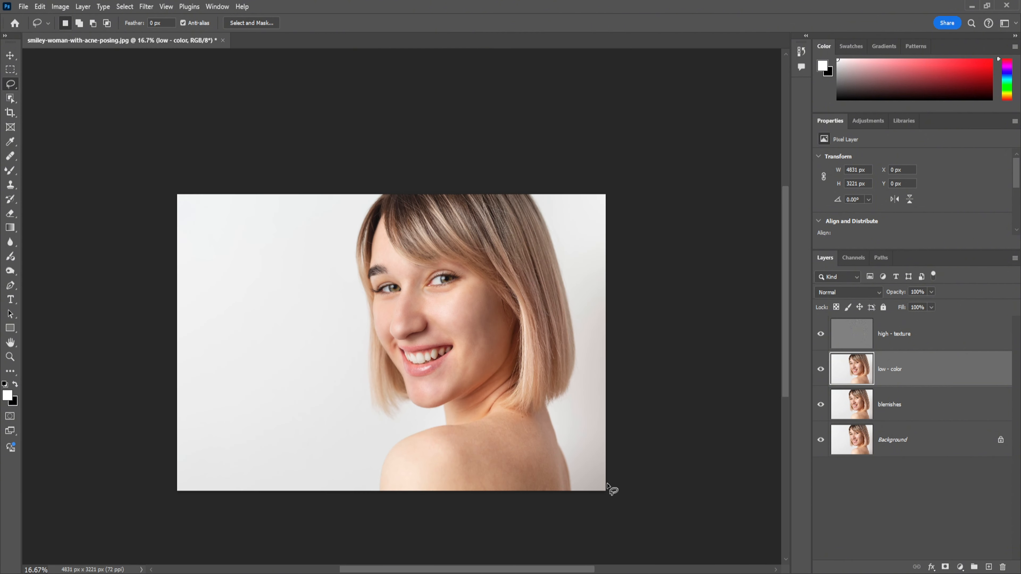
left_click_drag(636, 342, 572, 315)
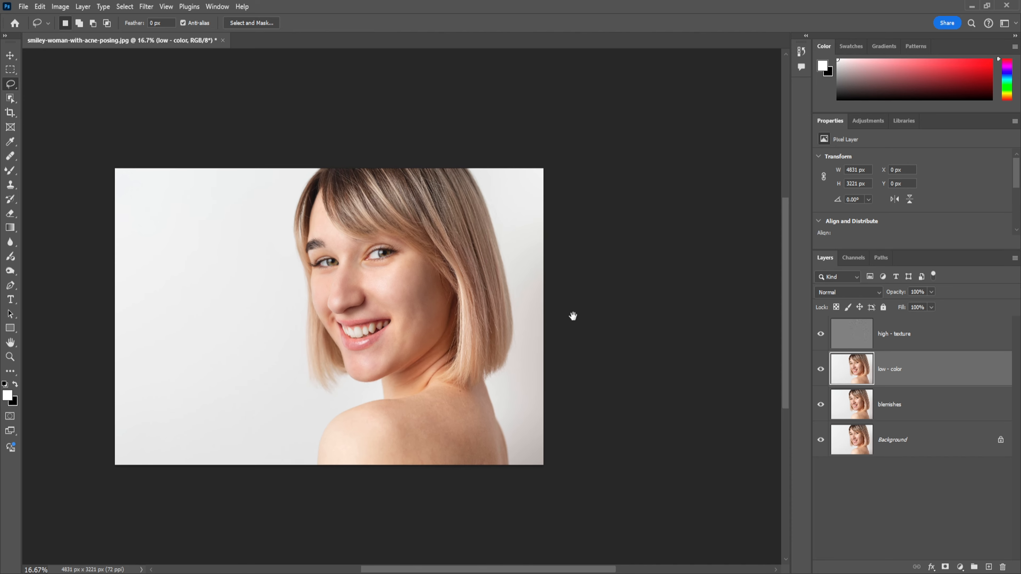
scroll(621, 322, "up", 2)
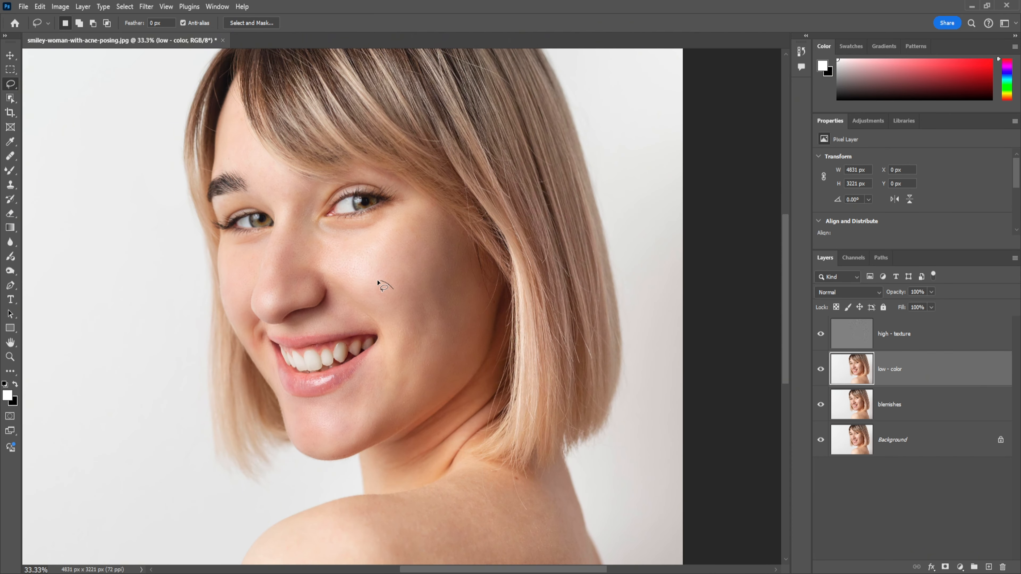
left_click_drag(399, 300, 392, 292)
key("ctrl+alt+f")
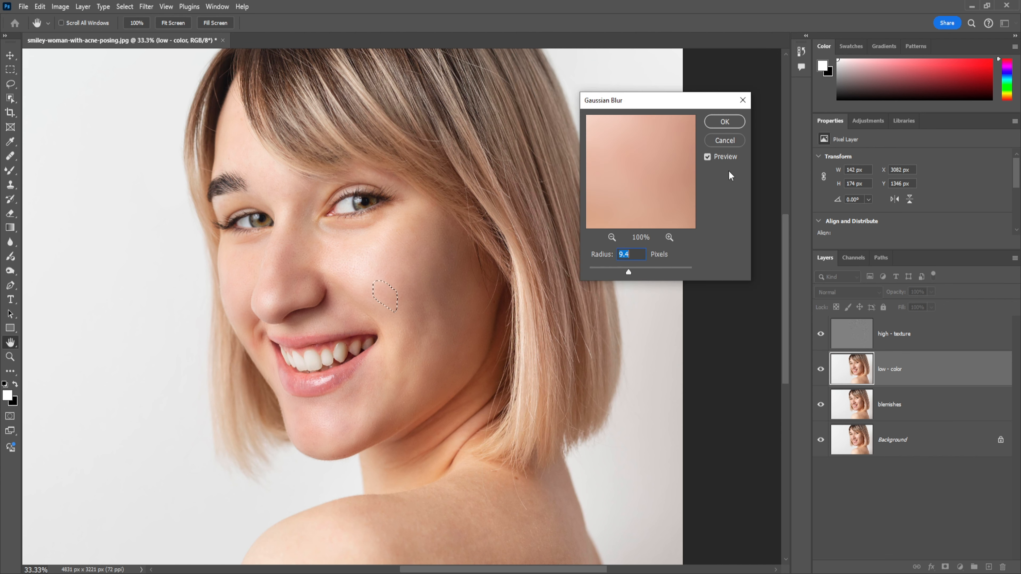
left_click(725, 122)
key("ctrl+d")
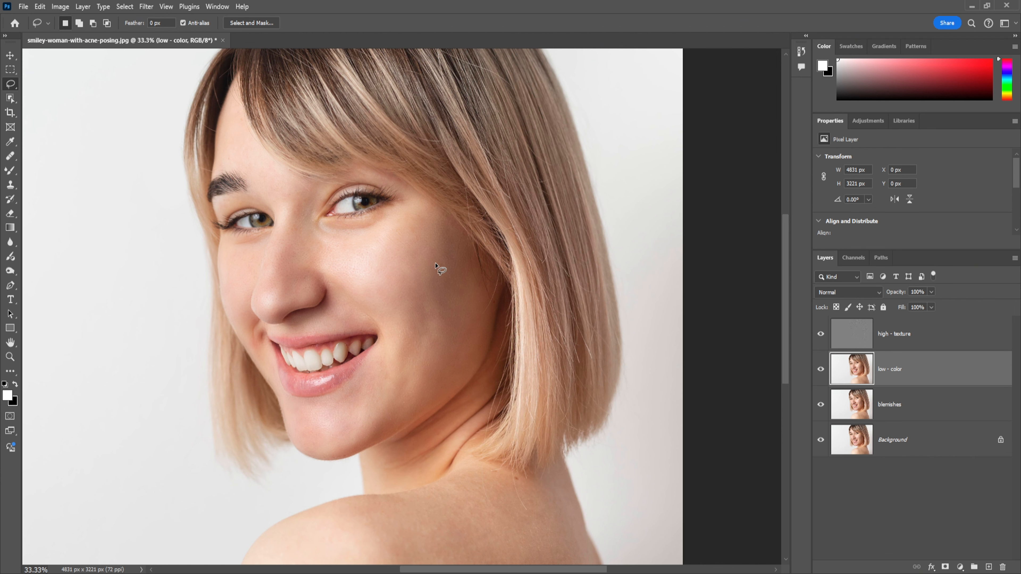
left_click_drag(415, 254, 419, 214)
left_click_drag(404, 274, 429, 262)
key("ctrl+alt+f")
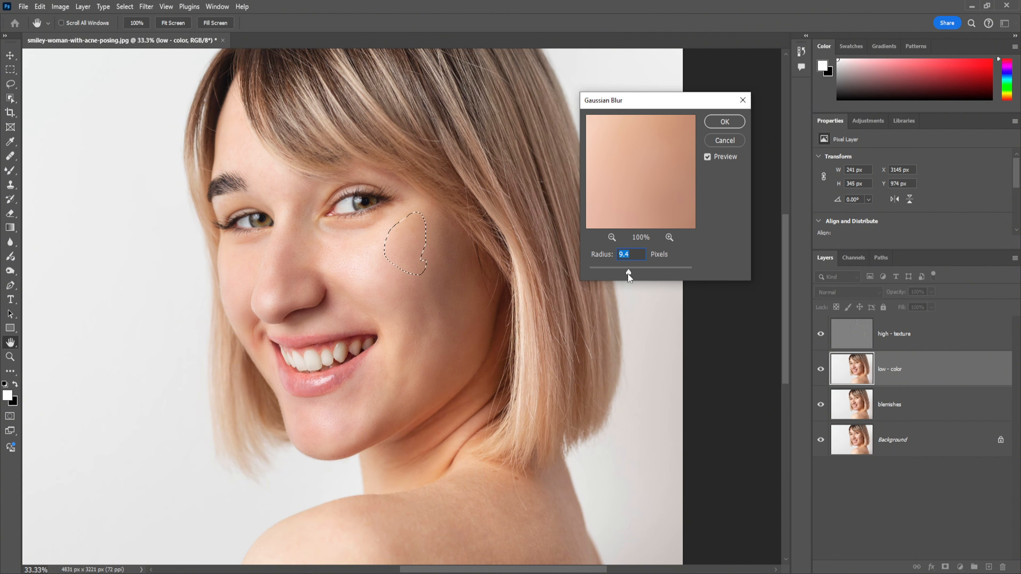
left_click(727, 139)
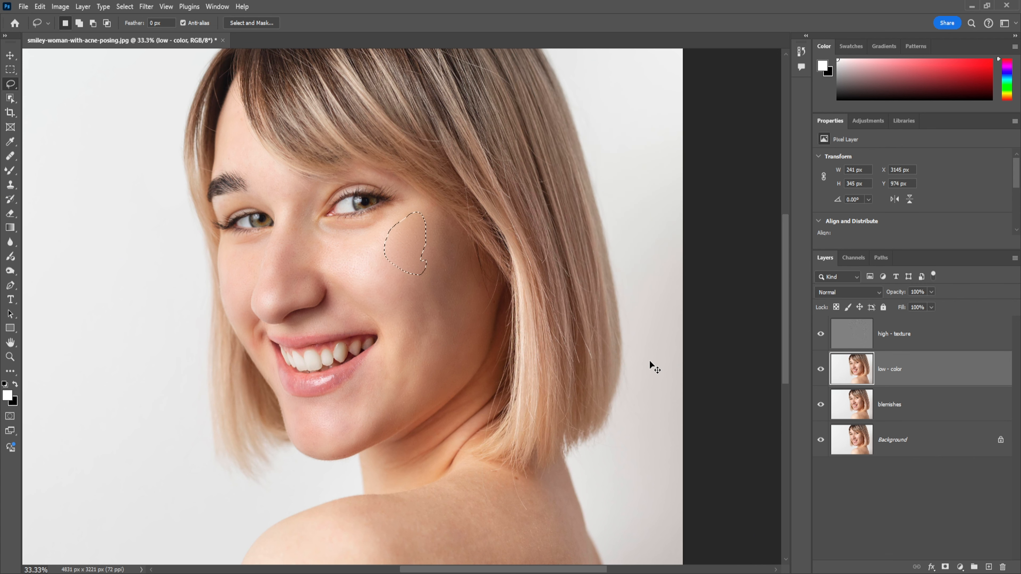
key("ctrl+d")
Lasso a small oval on the upper near cheek below the outer eye corner, apply a 9.4 px Gaussian Blur and deselect
mouse_move(404, 258)
left_mouse_down()
mouse_move(421, 266)
mouse_move(425, 254)
left_mouse_up()
key("ctrl+alt+f")
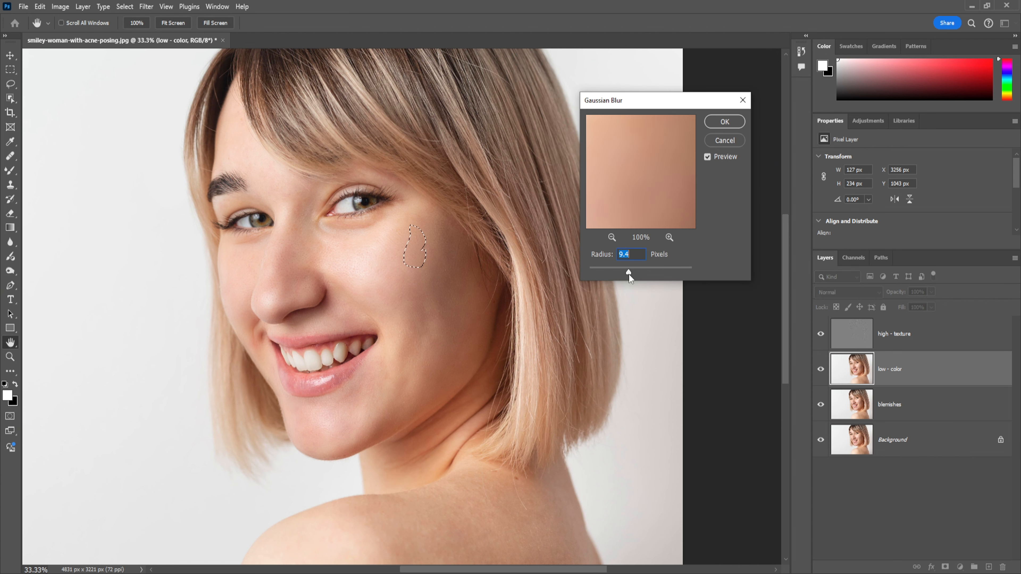
left_click(724, 122)
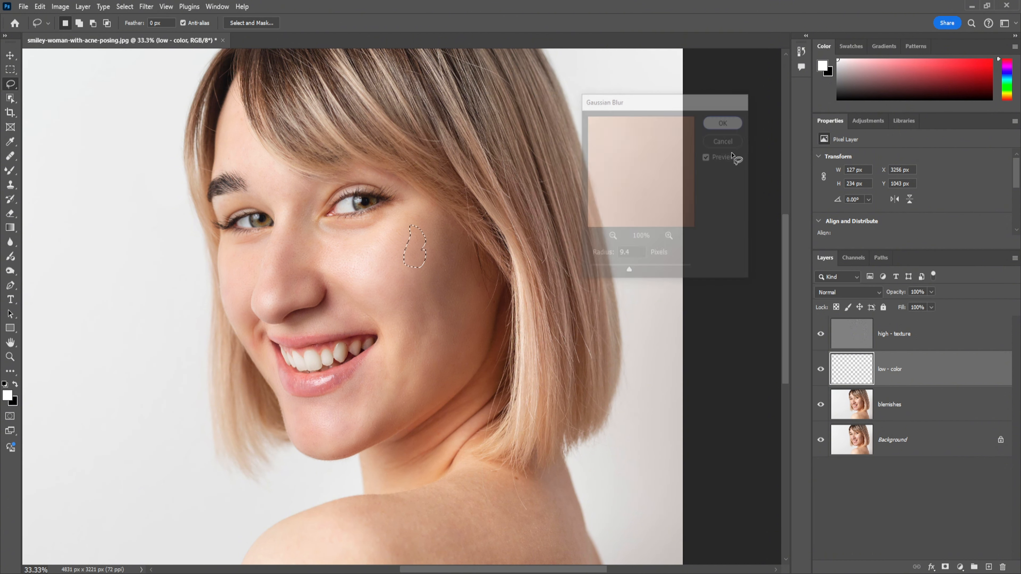
key("ctrl+d")
Lasso a small patch on the lower cheek near the jawline, apply a 29.1 px Gaussian Blur and deselect
key("l")
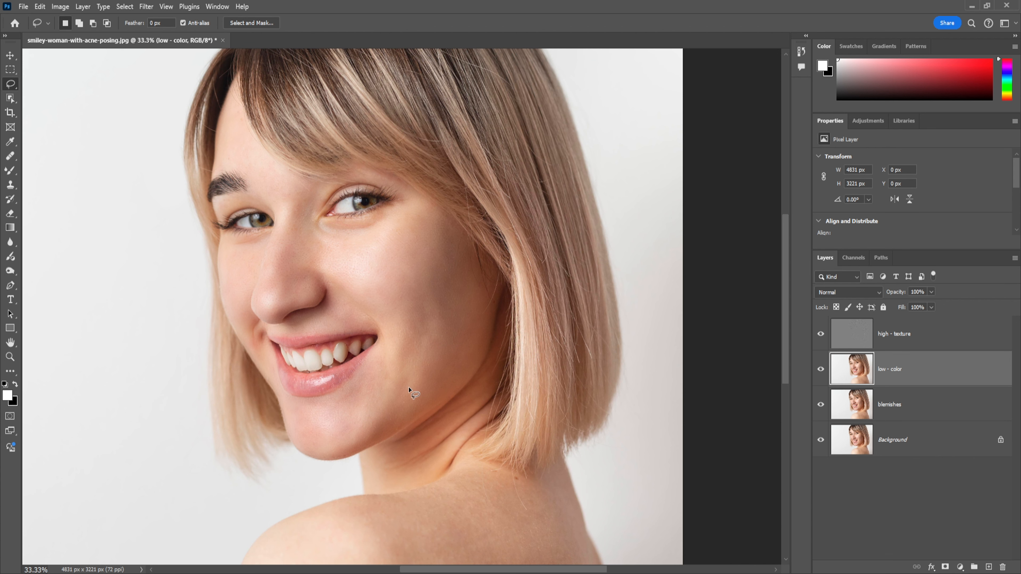
mouse_move(408, 374)
left_mouse_down()
mouse_move(394, 392)
mouse_move(408, 390)
left_mouse_up()
key("ctrl+alt+f")
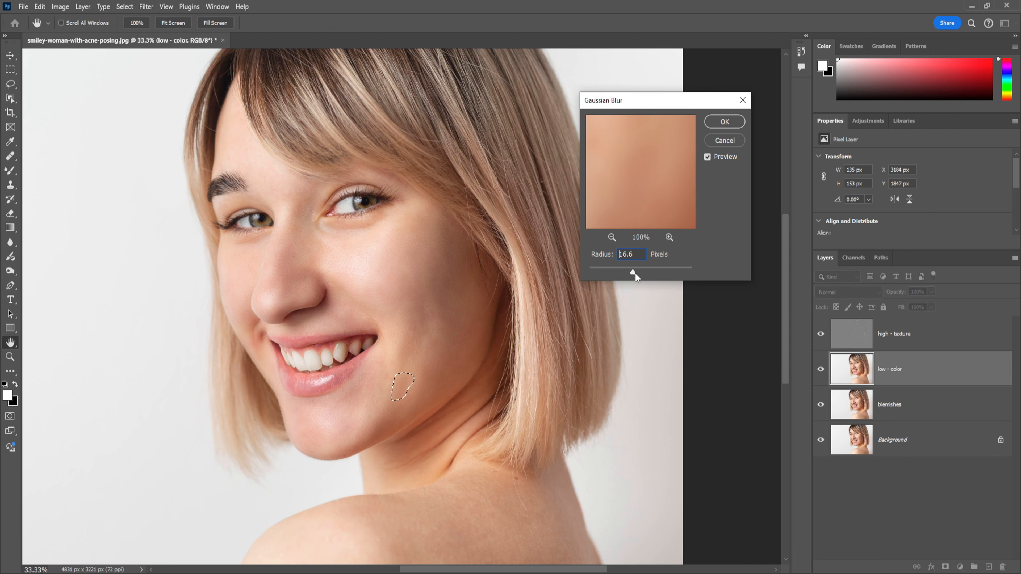
left_click(724, 122)
key("ctrl+d")
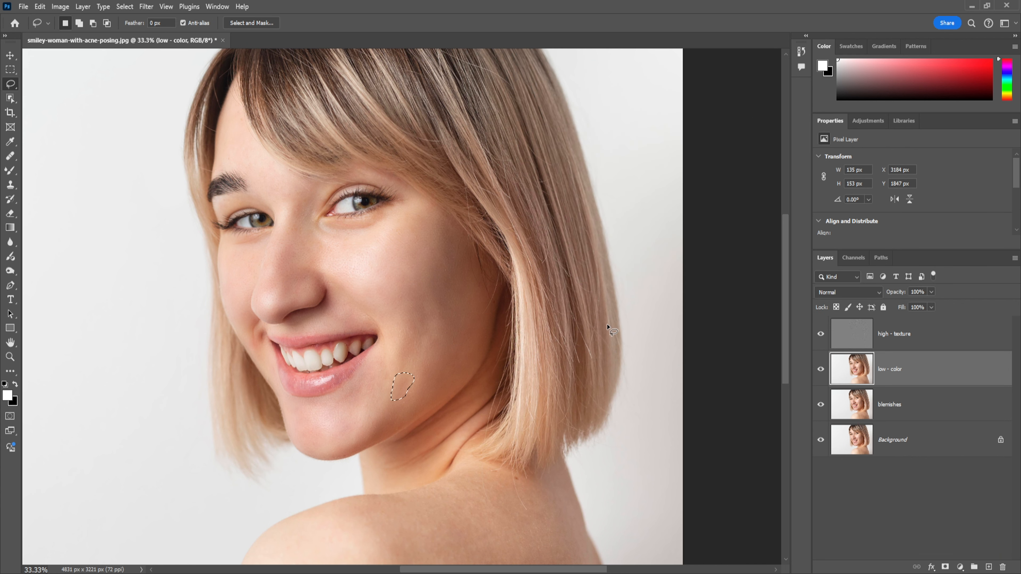
key("ctrl+shift+d")
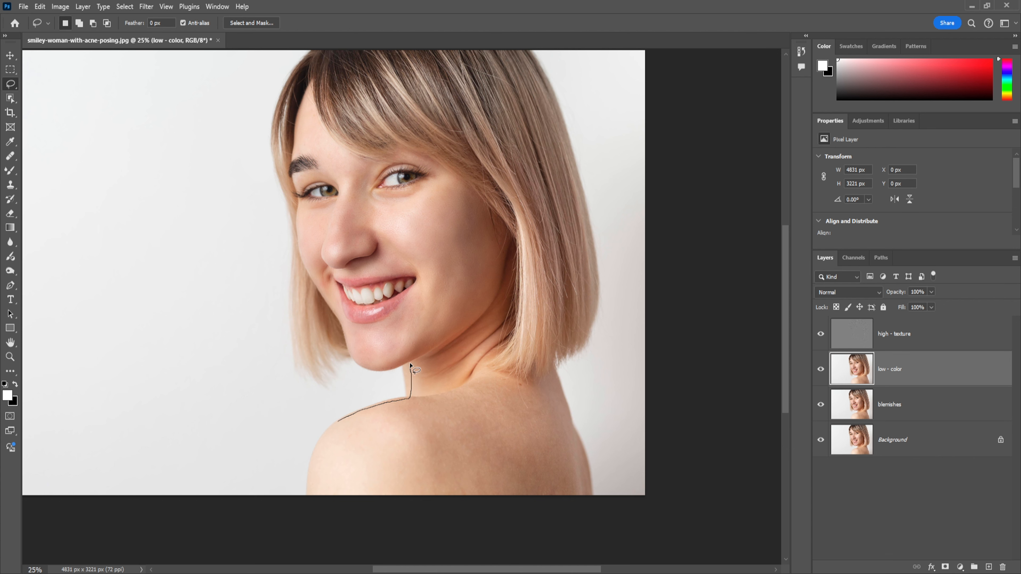
Lasso the neck, shoulder and upper back skin below the hair, apply an 8.6 px Gaussian Blur and deselect
left_click_drag(410, 365, 497, 312)
left_click_drag(506, 374, 557, 375)
mouse_move(588, 499)
left_mouse_down()
mouse_move(318, 514)
mouse_move(303, 506)
mouse_move(311, 472)
left_mouse_up()
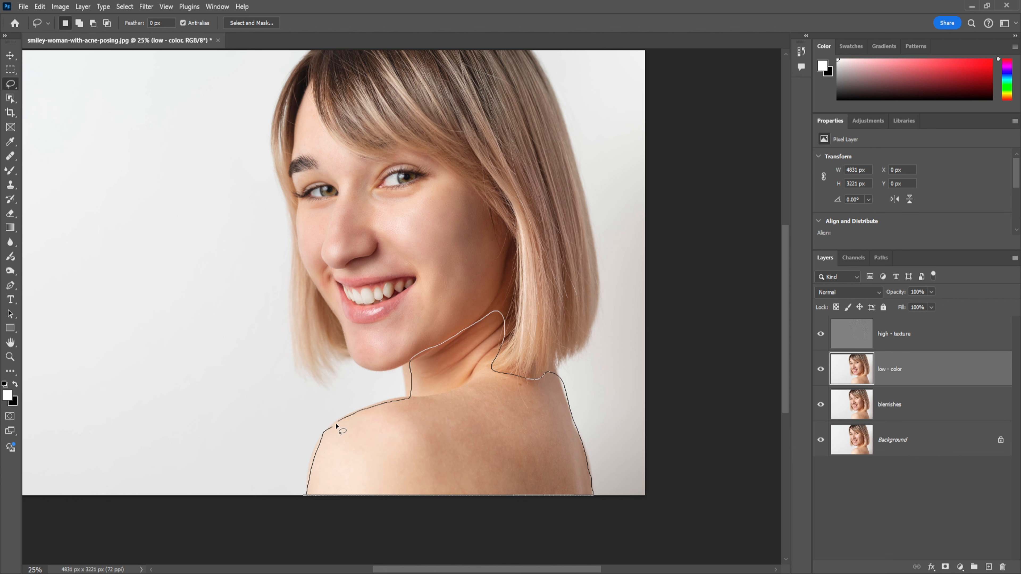
left_click_drag(336, 425, 337, 423)
key("ctrl+alt+f")
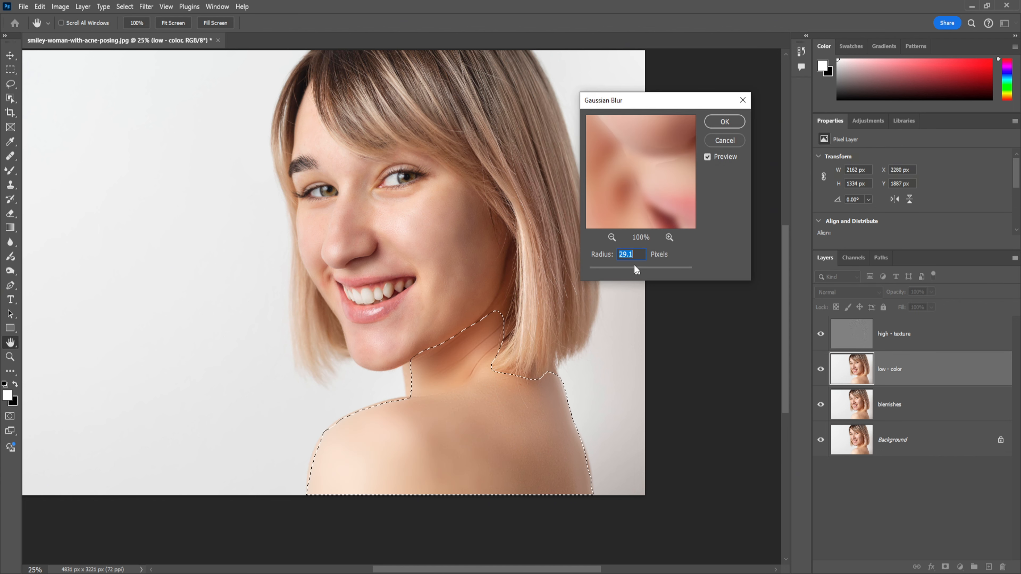
left_click(638, 272)
left_click_drag(623, 273, 627, 273)
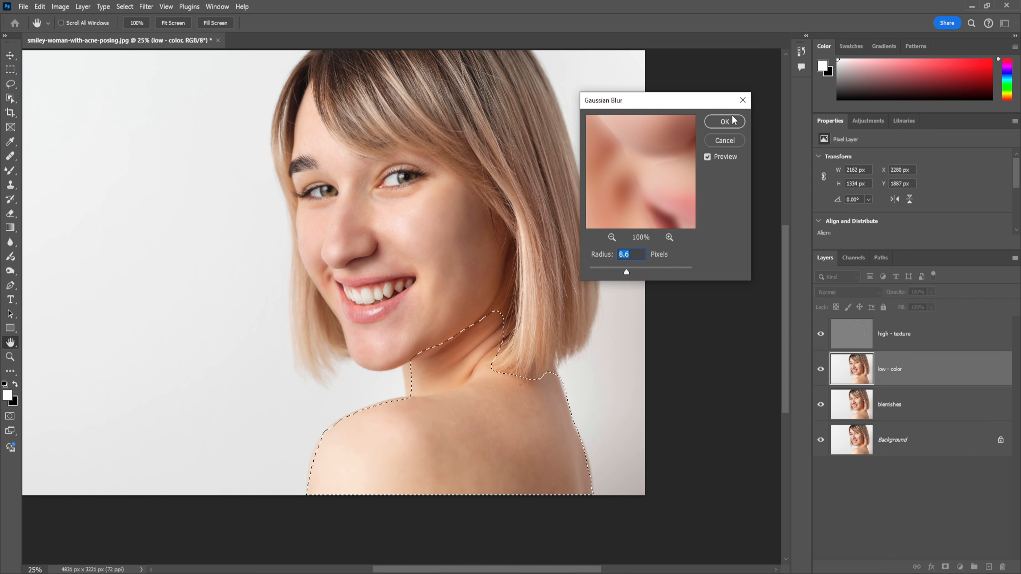
left_click(725, 121)
key("ctrl+d")
key("l")
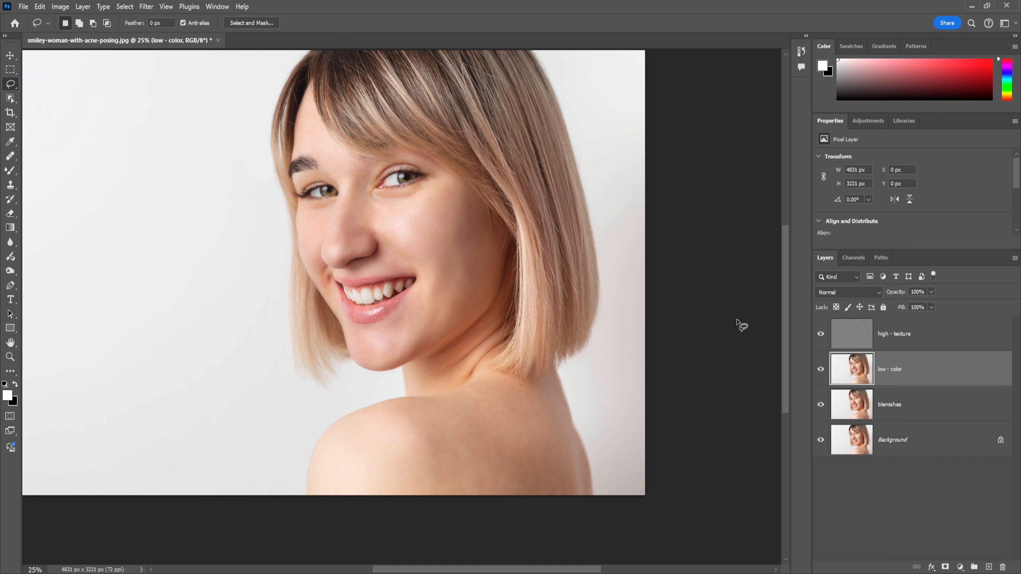
Blend the skin tones of the near cheek from the nose to the hairline with the Mixer Brush on the low - color layer
key("ctrl+minus")
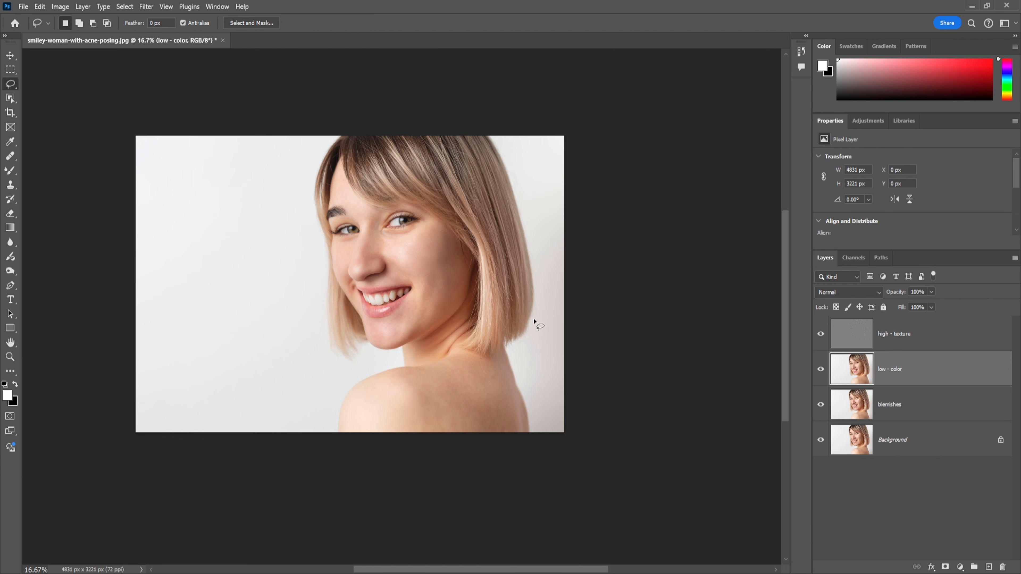
left_click_drag(501, 296, 511, 319)
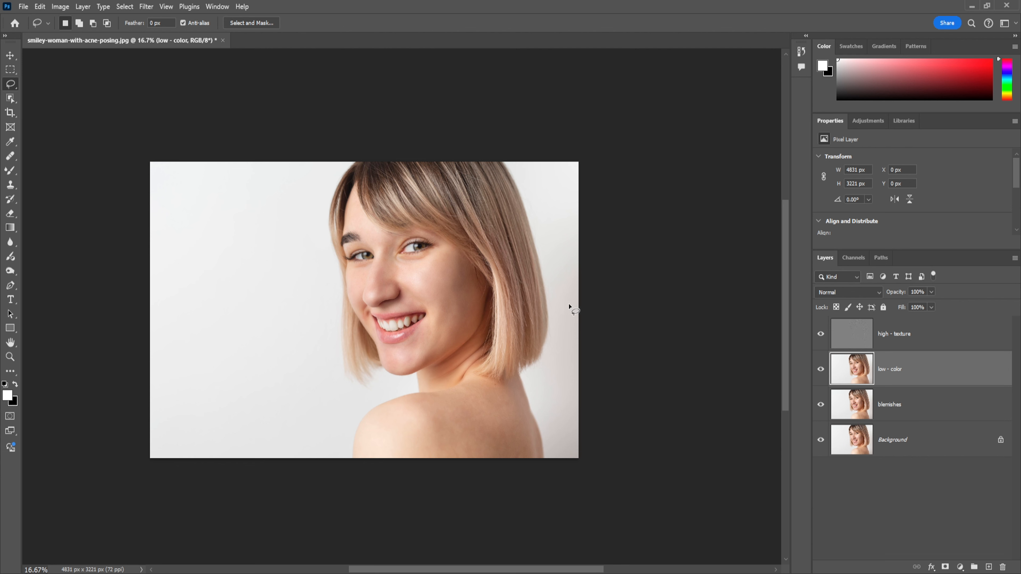
left_click(854, 335)
key("ctrl+plus")
key("o")
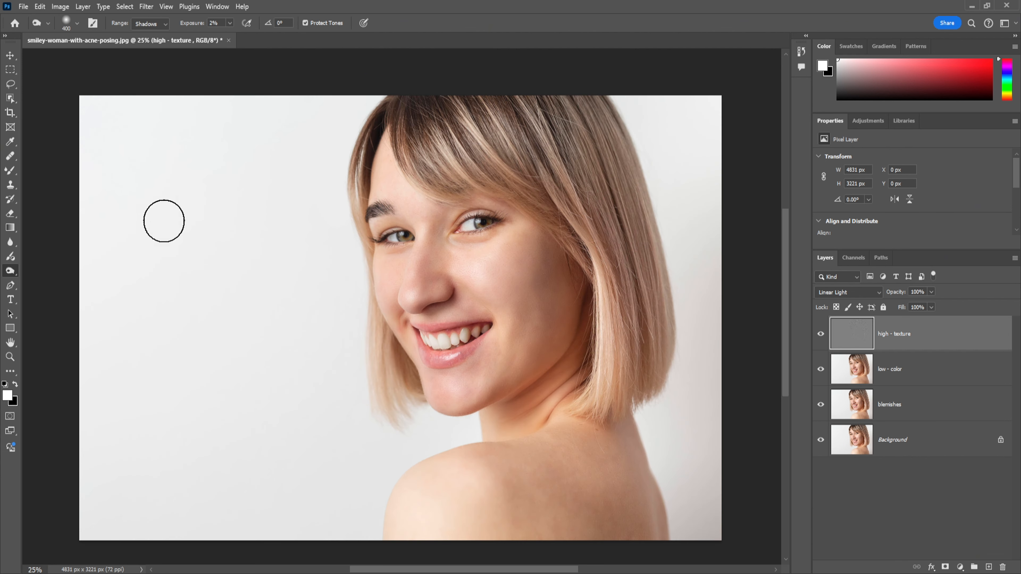
left_click(9, 173)
left_click(900, 374)
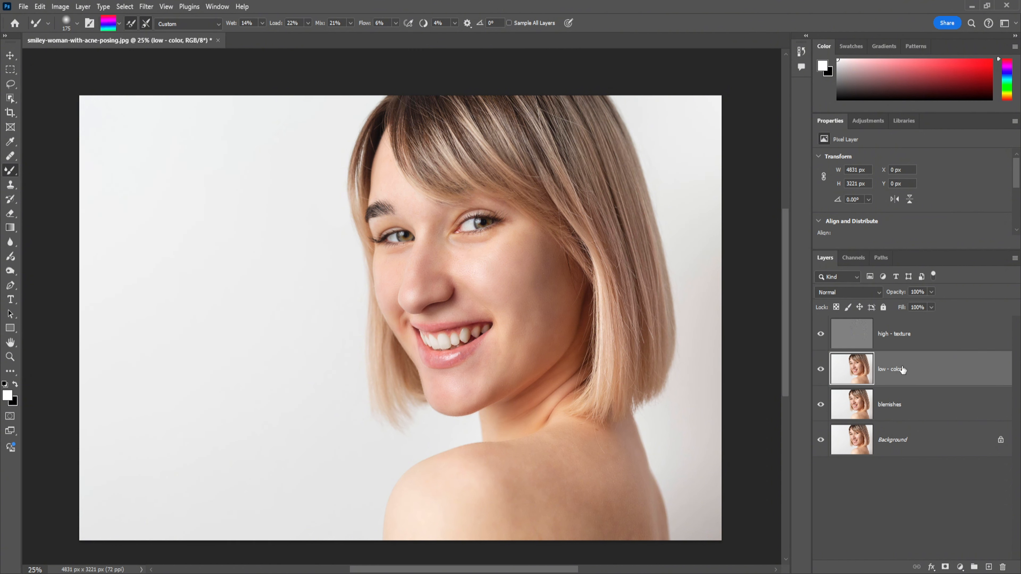
mouse_move(533, 242)
left_mouse_down()
mouse_move(508, 246)
mouse_move(532, 238)
mouse_move(542, 252)
mouse_move(525, 274)
mouse_move(541, 240)
mouse_move(545, 268)
mouse_move(528, 301)
mouse_move(533, 264)
mouse_move(553, 267)
mouse_move(537, 288)
mouse_move(547, 275)
mouse_move(539, 241)
mouse_move(560, 279)
mouse_move(551, 225)
mouse_move(550, 287)
mouse_move(560, 258)
mouse_move(542, 319)
mouse_move(562, 280)
mouse_move(543, 330)
mouse_move(531, 287)
mouse_move(542, 270)
mouse_move(532, 271)
mouse_move(537, 293)
mouse_move(535, 222)
mouse_move(502, 261)
mouse_move(529, 218)
mouse_move(508, 243)
mouse_move(463, 256)
mouse_move(525, 241)
mouse_move(560, 280)
left_mouse_up()
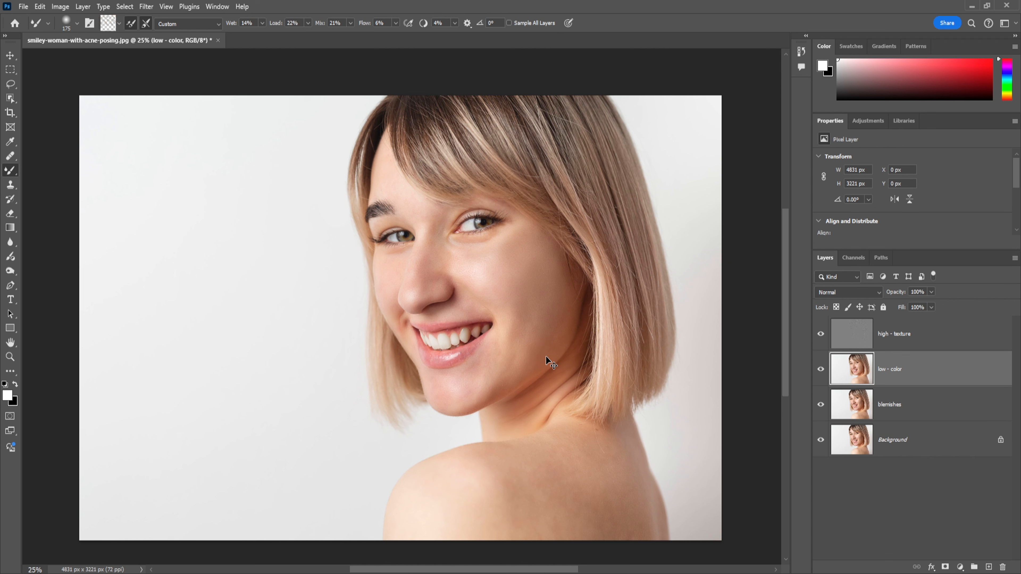
key("ctrl+z")
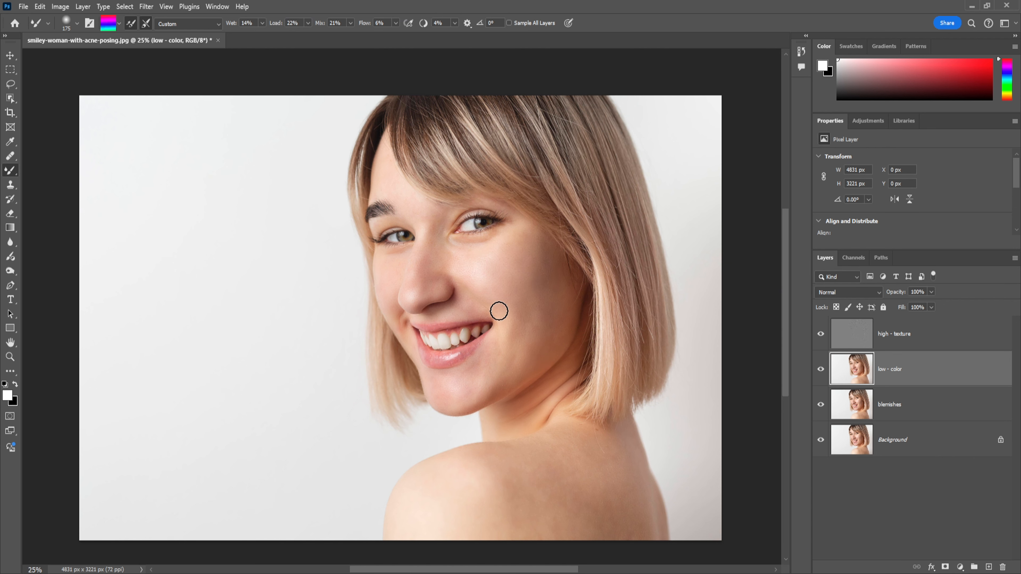
left_click(460, 258, "alt")
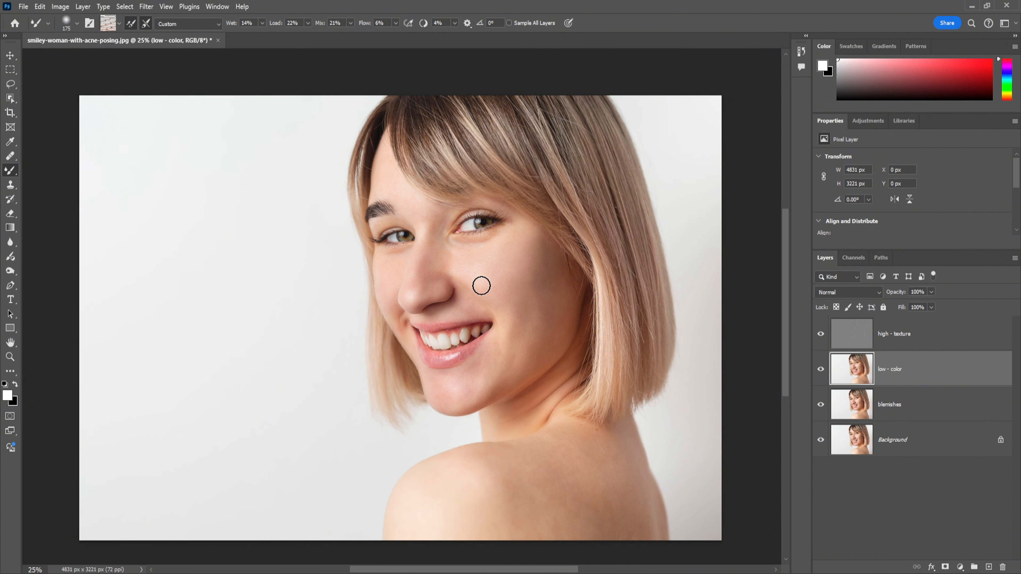
left_click(539, 228, "alt")
left_click(516, 256, "alt")
mouse_move(512, 280)
left_mouse_down()
mouse_move(536, 230)
mouse_move(514, 275)
left_mouse_up()
left_click(530, 237, "alt")
mouse_move(522, 304)
left_mouse_down()
mouse_move(549, 326)
mouse_move(548, 249)
mouse_move(543, 309)
mouse_move(557, 294)
mouse_move(552, 260)
mouse_move(546, 266)
mouse_move(558, 298)
mouse_move(560, 261)
mouse_move(547, 343)
mouse_move(558, 261)
mouse_move(547, 258)
mouse_move(543, 296)
mouse_move(548, 253)
mouse_move(543, 266)
mouse_move(552, 242)
left_mouse_up()
left_click(556, 258, "alt")
left_click(548, 265, "alt")
mouse_move(534, 337)
left_mouse_down()
mouse_move(554, 250)
mouse_move(535, 335)
mouse_move(559, 252)
mouse_move(542, 262)
mouse_move(554, 306)
mouse_move(572, 302)
left_mouse_up()
left_click(557, 309, "alt")
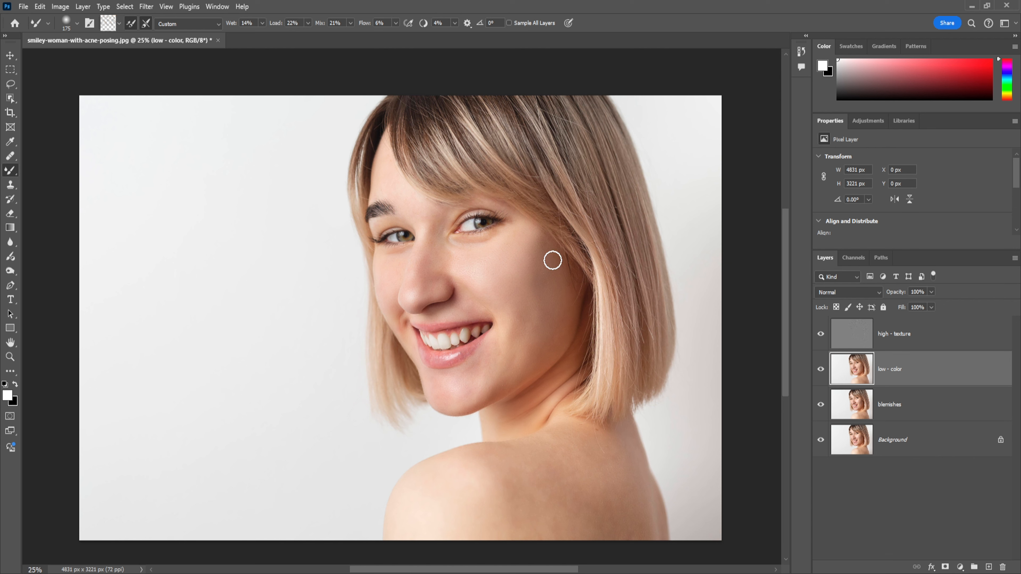
Blend the outer cheek shading down to the jawline with the Mixer Brush and compare the face with the low - color layer hidden
left_click(547, 259, "alt")
left_click_drag(541, 261, 545, 234)
left_click(559, 320, "alt")
mouse_move(538, 303)
left_mouse_down()
mouse_move(515, 375)
mouse_move(550, 356)
left_mouse_up()
left_click(550, 333, "alt")
left_click_drag(567, 319, 525, 368)
left_click(821, 369)
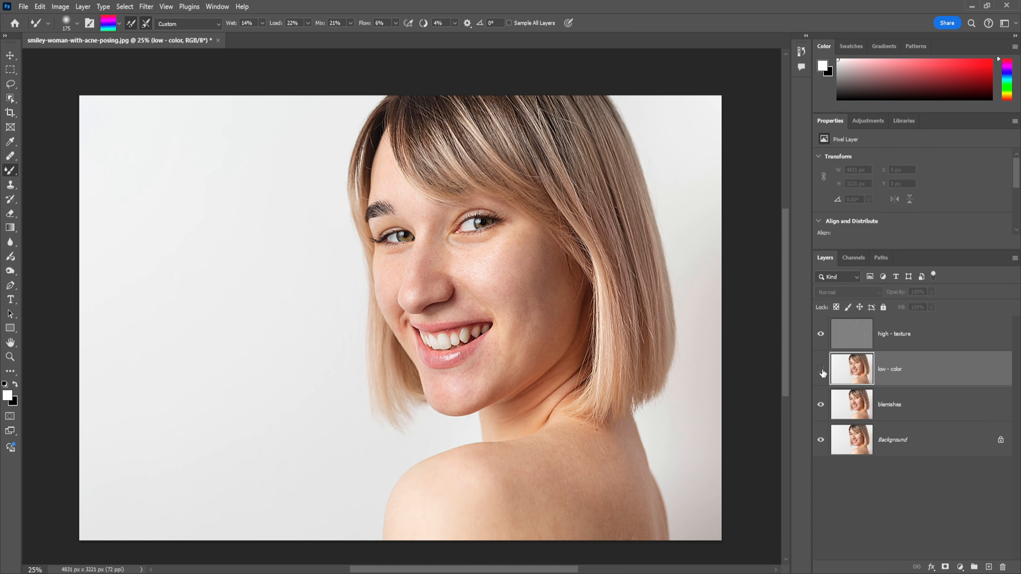
left_click(821, 369)
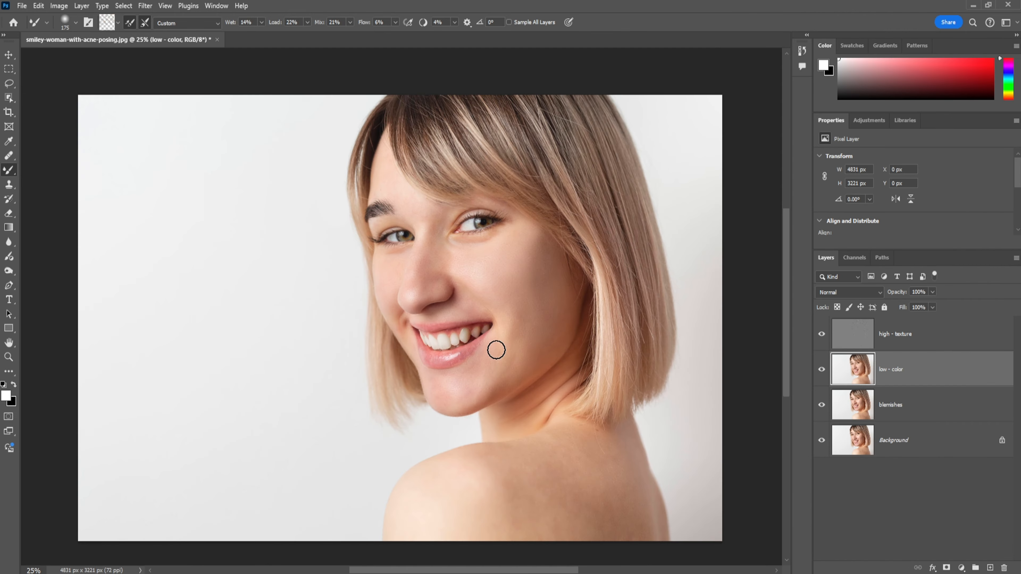
mouse_move(530, 239)
left_mouse_down()
mouse_move(545, 267)
mouse_move(540, 252)
left_mouse_up()
Smooth the uneven skin tones across the shoulder and upper back with Mixer Brush strokes on the low - color layer
scroll(828, 382, "down", 3)
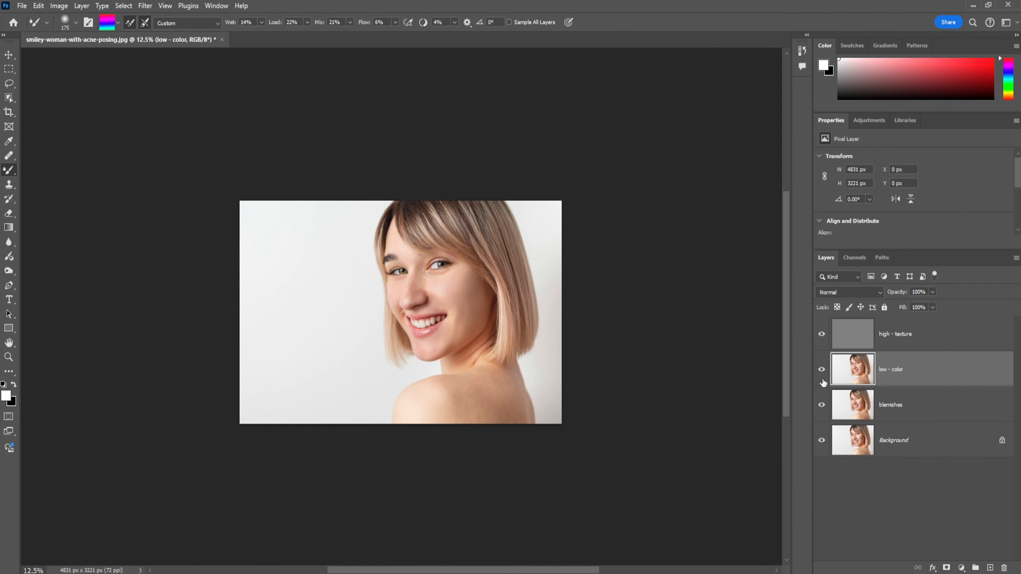
scroll(434, 362, "up", 5)
mouse_move(518, 294)
left_mouse_down()
mouse_move(580, 287)
mouse_move(524, 306)
mouse_move(529, 327)
mouse_move(541, 329)
left_mouse_up()
mouse_move(541, 329)
left_mouse_down()
mouse_move(536, 344)
mouse_move(438, 337)
mouse_move(501, 380)
mouse_move(512, 263)
left_mouse_up()
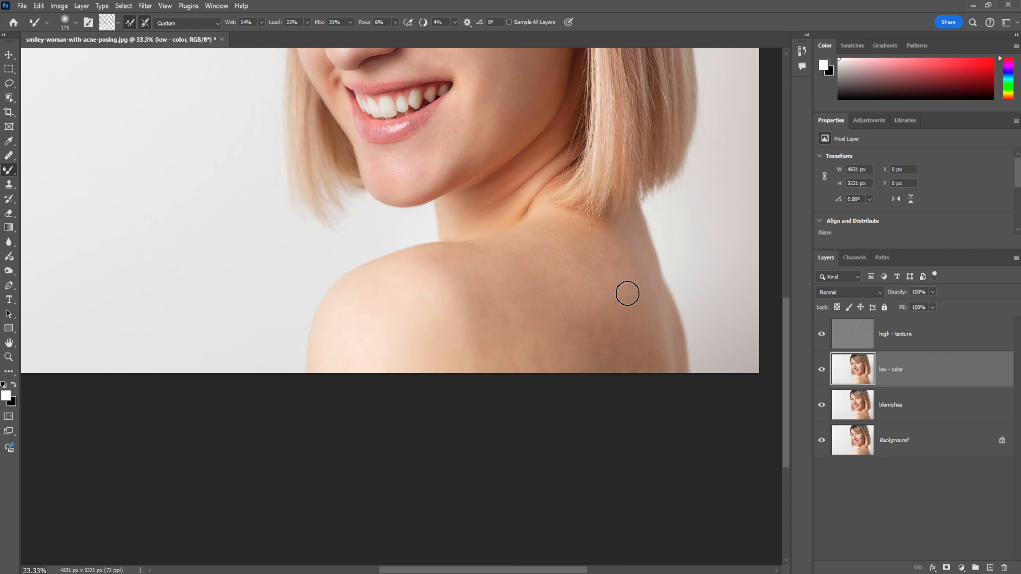
left_click(594, 292, "alt")
mouse_move(563, 275)
left_mouse_down()
mouse_move(618, 251)
mouse_move(601, 311)
mouse_move(570, 338)
mouse_move(585, 351)
mouse_move(545, 365)
left_mouse_up()
left_click(540, 307, "alt")
mouse_move(541, 307)
left_mouse_down()
mouse_move(500, 297)
mouse_move(499, 285)
mouse_move(510, 306)
mouse_move(489, 319)
mouse_move(483, 267)
mouse_move(486, 366)
mouse_move(558, 335)
mouse_move(533, 352)
mouse_move(551, 367)
mouse_move(525, 324)
mouse_move(637, 353)
mouse_move(568, 319)
mouse_move(579, 276)
mouse_move(643, 320)
mouse_move(670, 359)
mouse_move(634, 264)
mouse_move(622, 317)
mouse_move(636, 338)
mouse_move(579, 360)
mouse_move(593, 311)
mouse_move(515, 325)
mouse_move(584, 264)
mouse_move(567, 285)
mouse_move(490, 297)
mouse_move(459, 250)
left_mouse_up()
left_click(540, 308, "alt")
key("ctrl+plus")
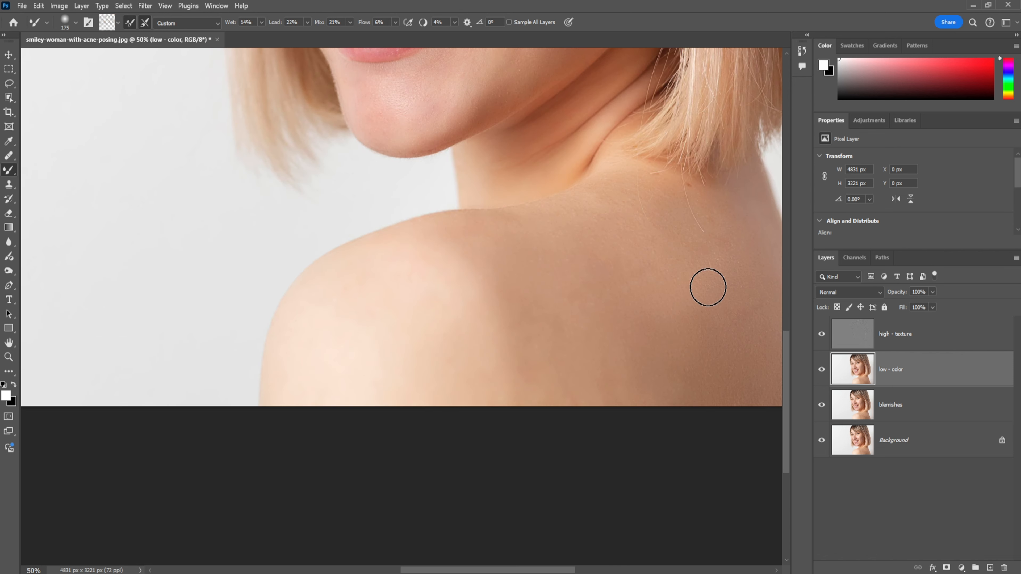
scroll(475, 326, "down", 1)
mouse_move(424, 287)
left_mouse_down()
mouse_move(411, 266)
mouse_move(595, 202)
mouse_move(579, 210)
left_mouse_up()
key("ctrl+minus")
key("ctrl+minus")
key("ctrl+minus")
key("ctrl+plus")
left_click_drag(559, 305, 546, 352)
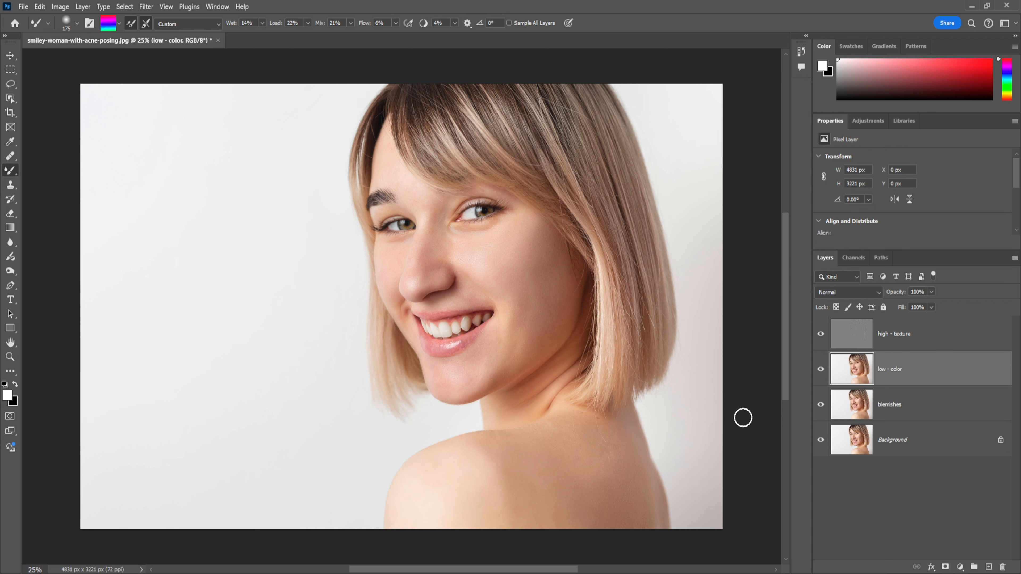
Group the high - texture and low - color layers as "Frequency Separation" and expand the group
left_click(905, 337, "shift")
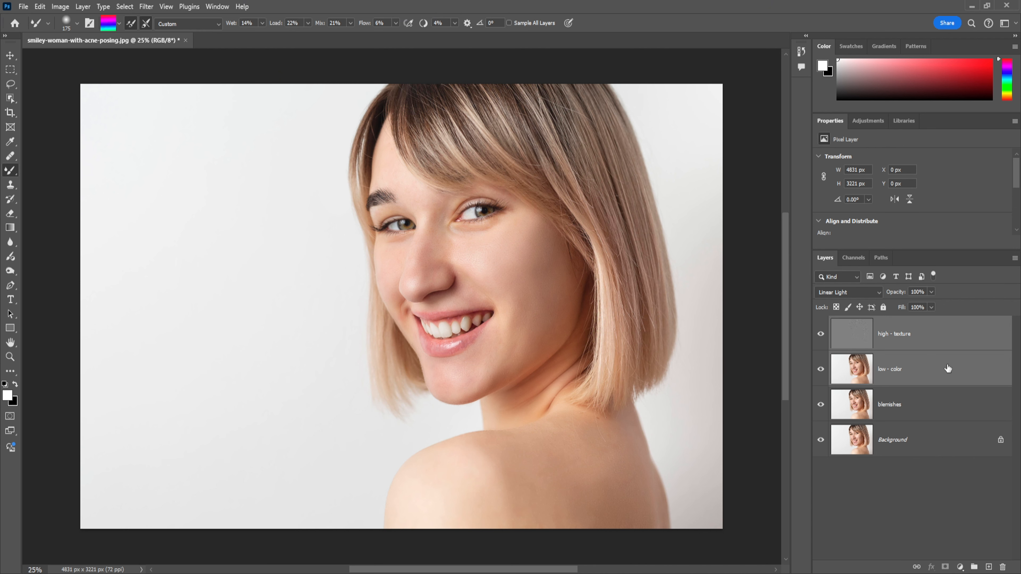
key("ctrl+g")
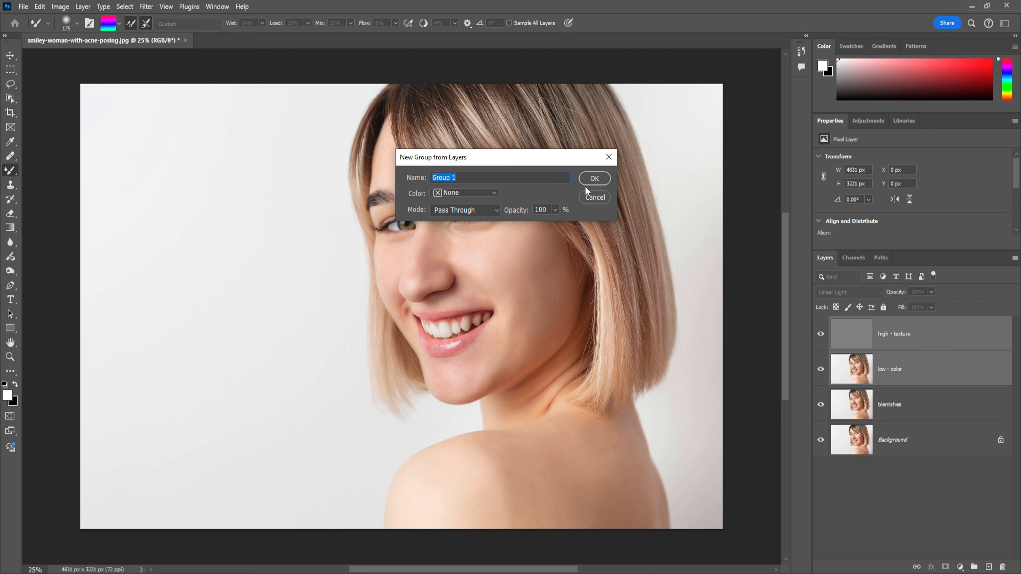
type("Frequency Separation")
left_click(599, 179)
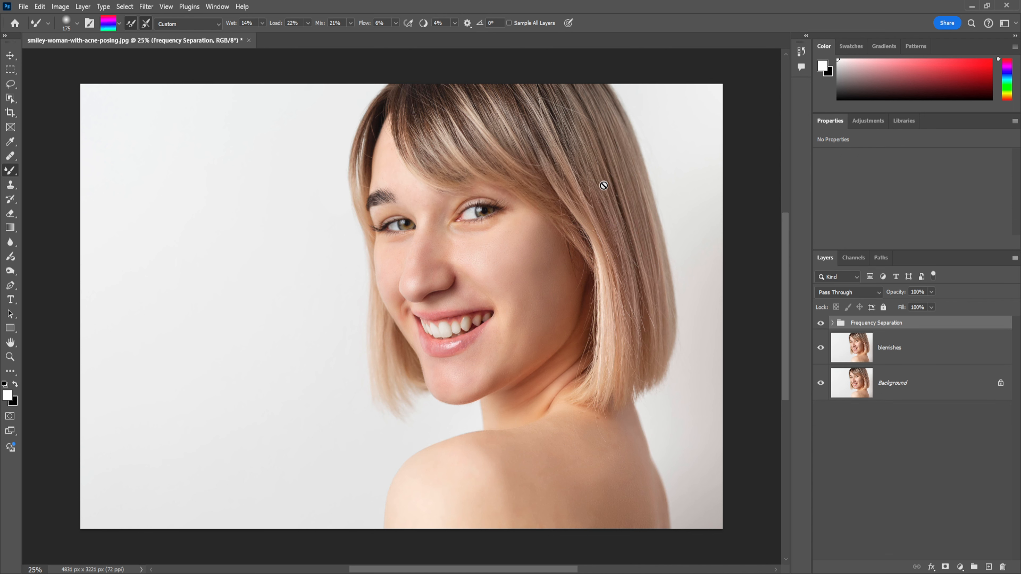
left_click(832, 323)
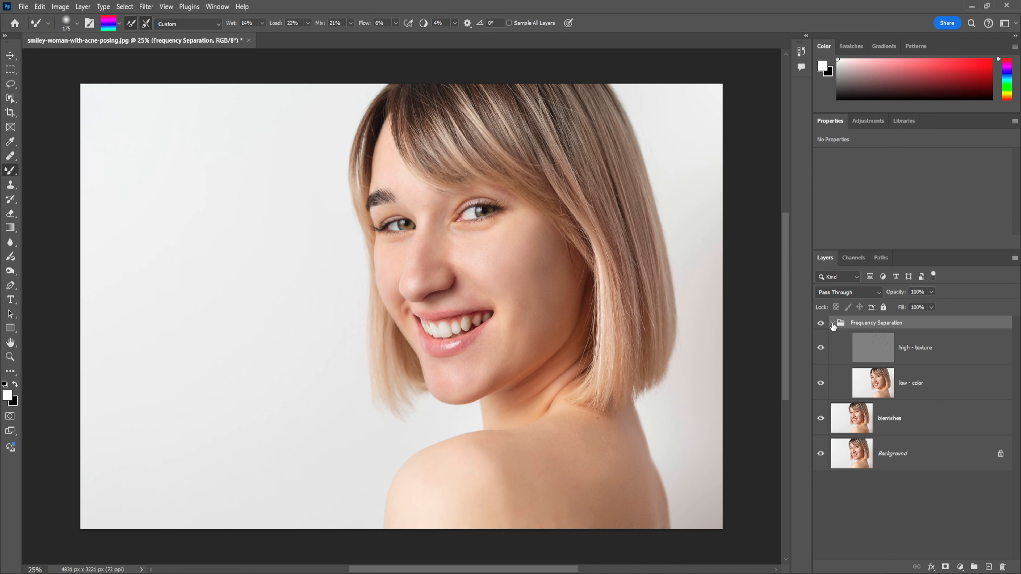
Toggle the Frequency Separation group's visibility to compare the portrait before and after the skin smoothing
left_click(821, 324)
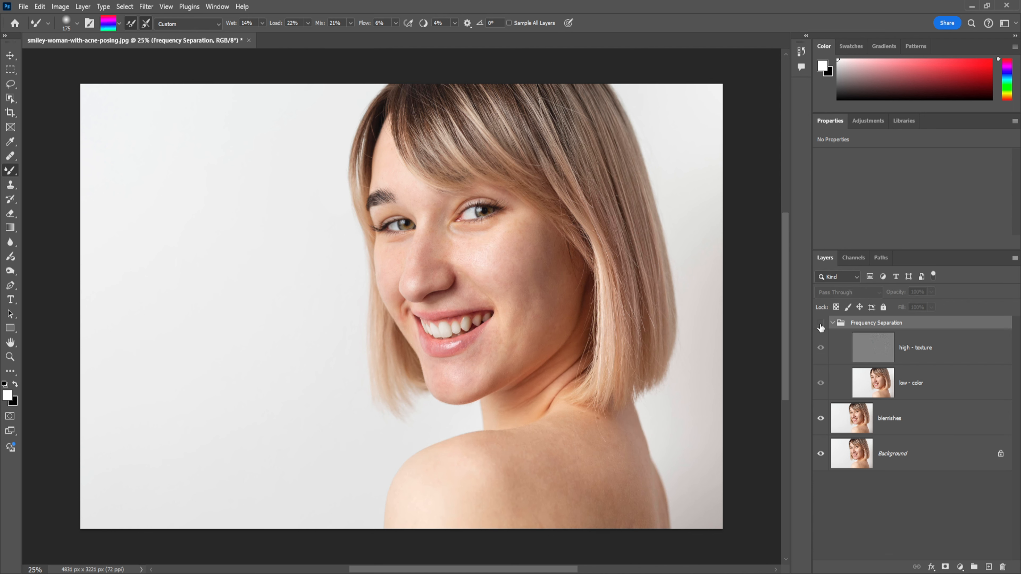
left_click(821, 324)
left_click(821, 324)
left_click(821, 324)
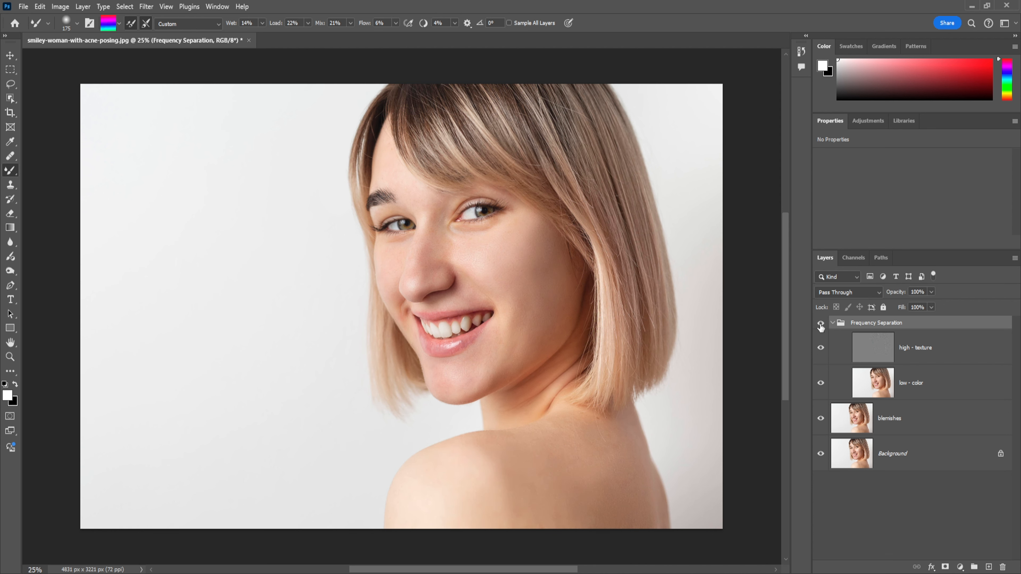
key("ctrl+minus")
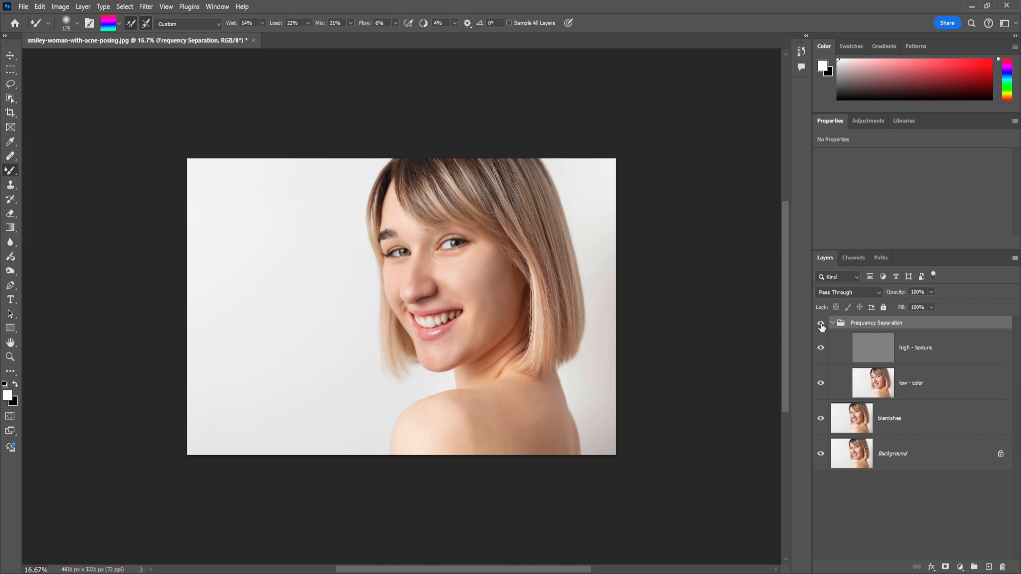
left_click(820, 324)
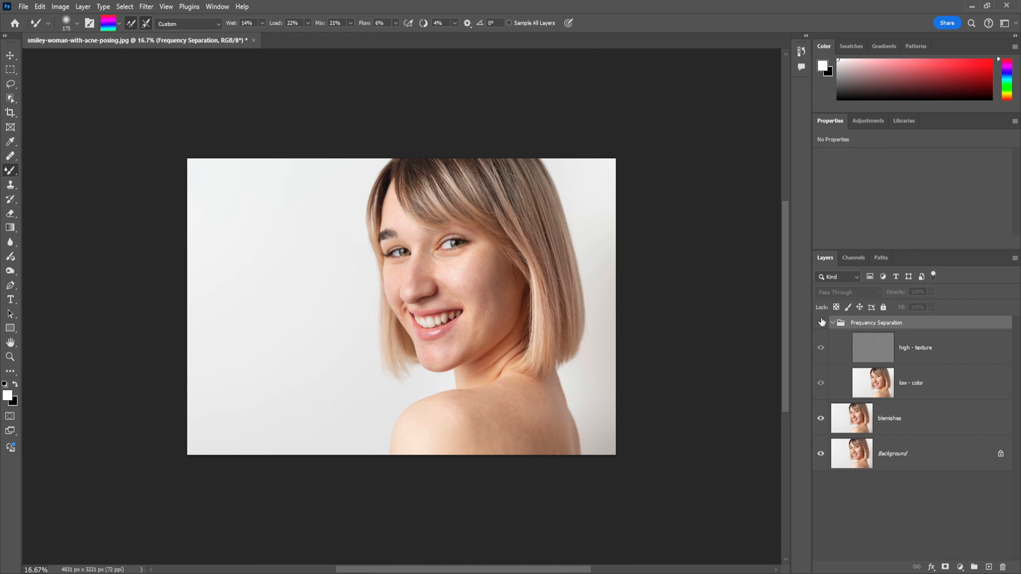
left_click(821, 323)
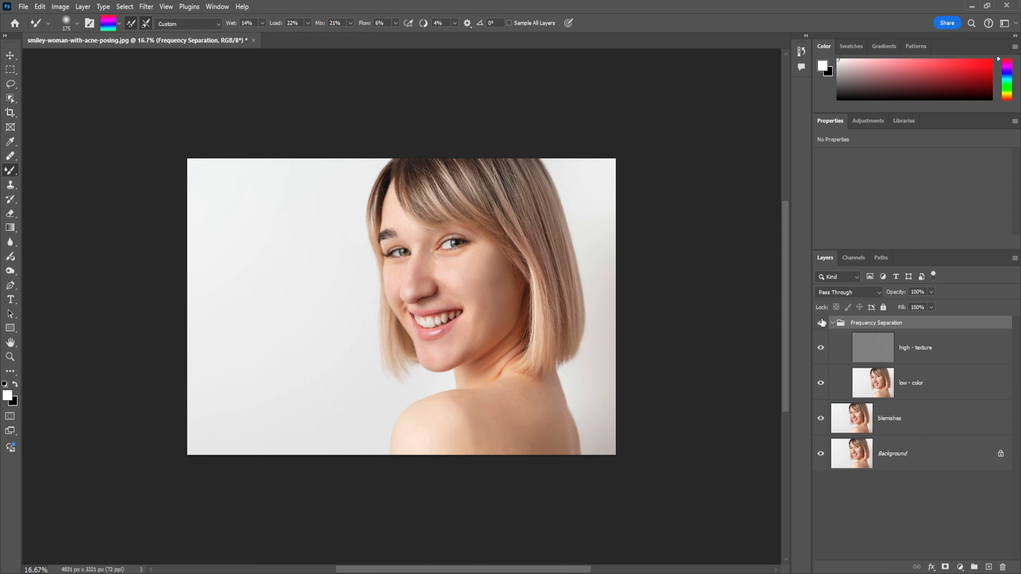
key("ctrl+plus")
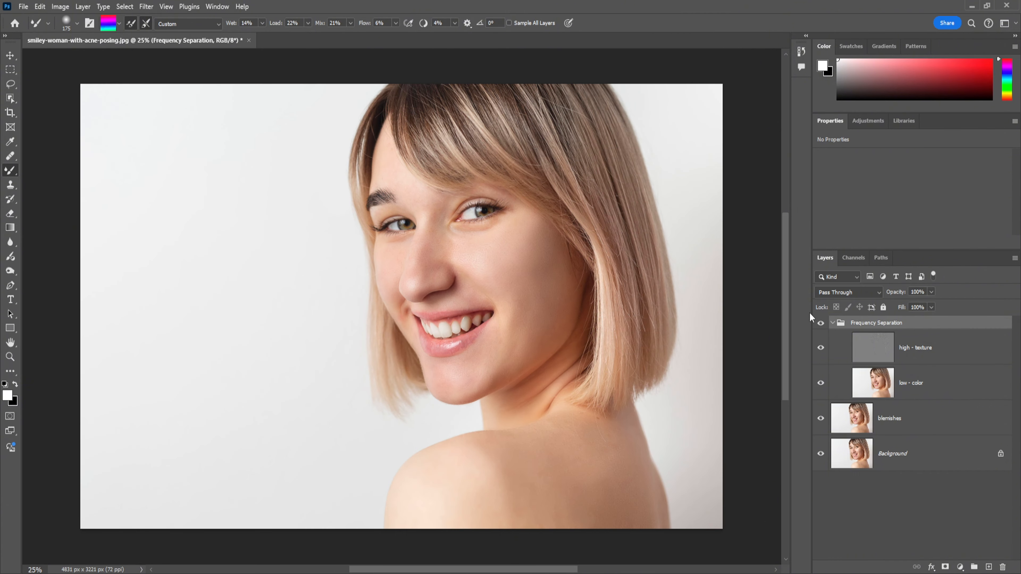
left_click_drag(422, 405, 426, 407)
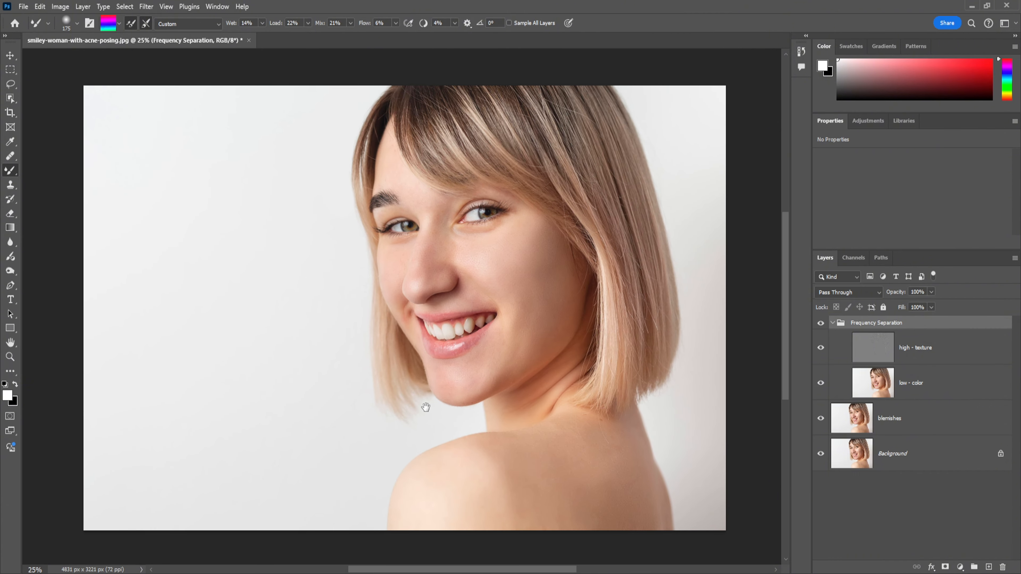